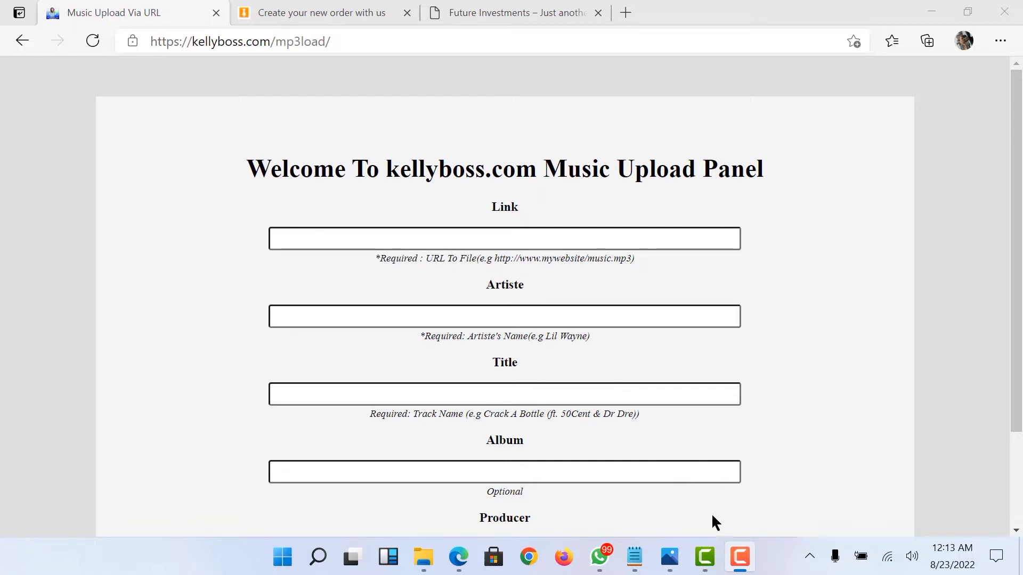
View the logo image amooo-296x300.jpg in Photos, and return to the music upload panel in the browser
click(670, 558)
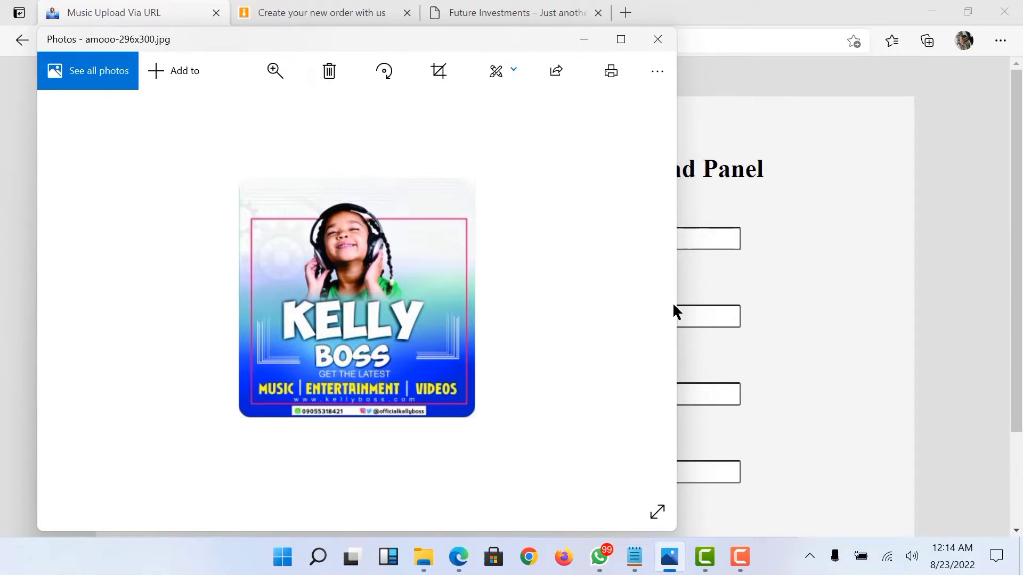
click(734, 258)
Open the website gamvibes.com in a new browser tab
click(625, 12)
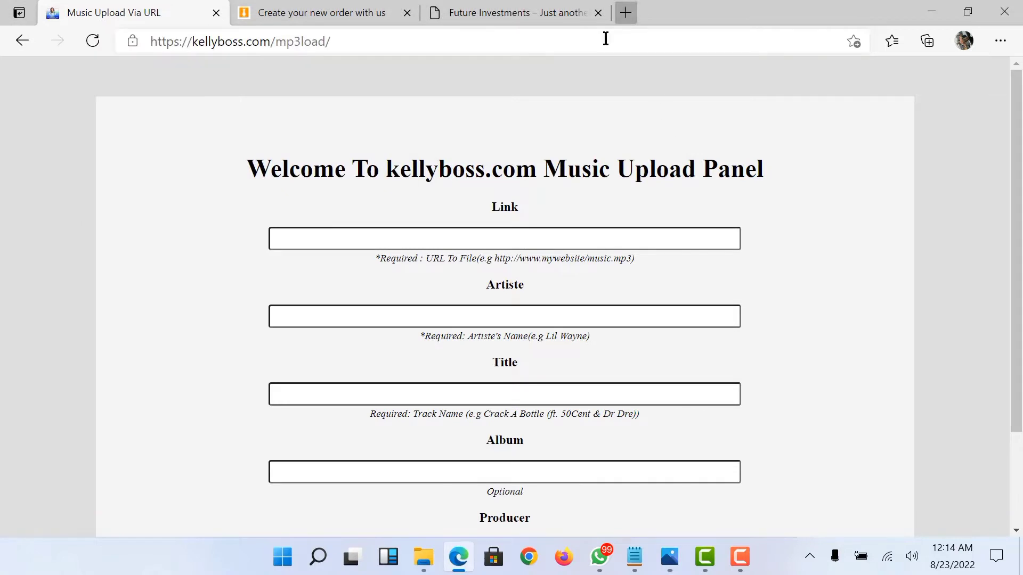
click(194, 47)
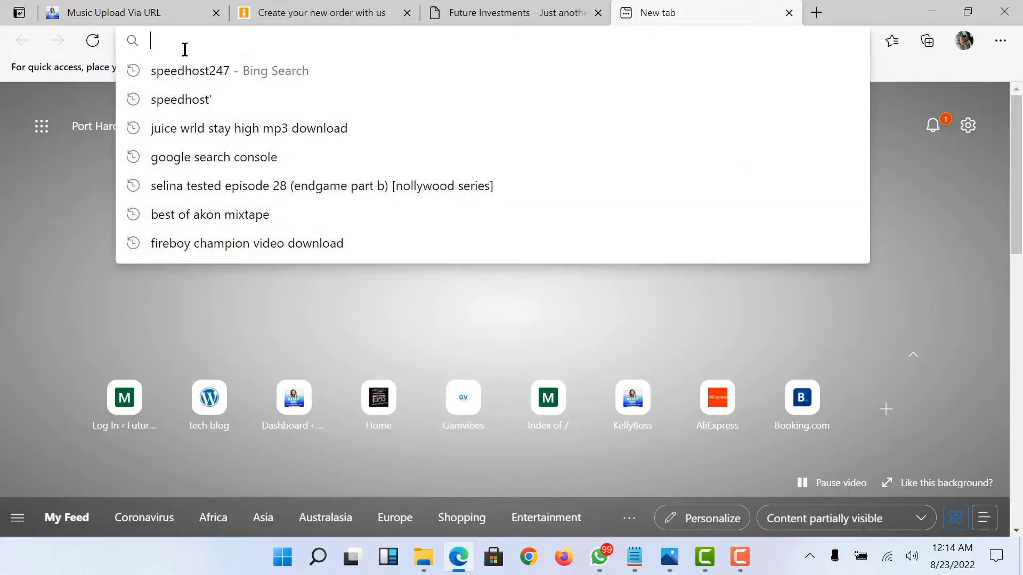
text(li)
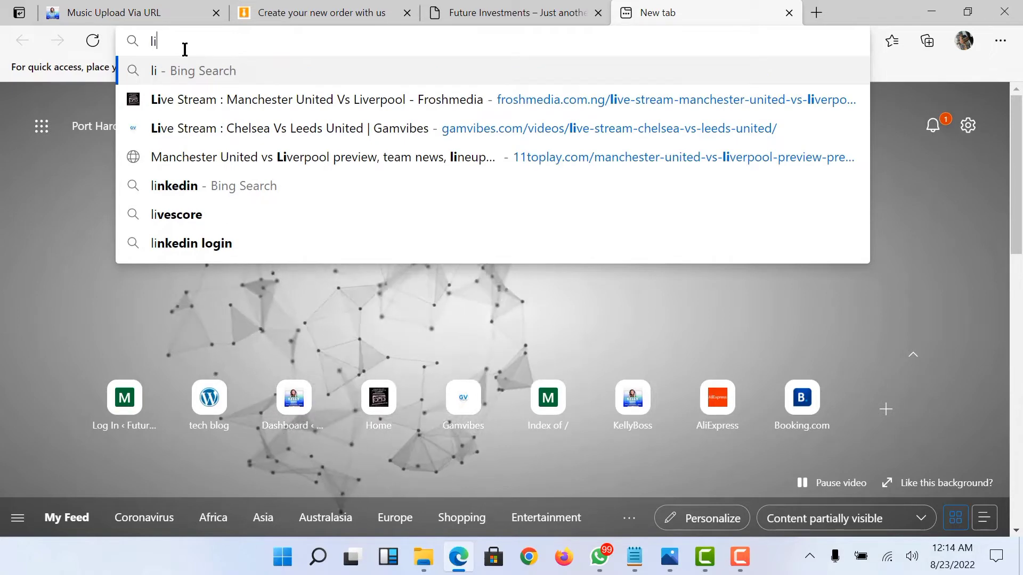
key(Escape)
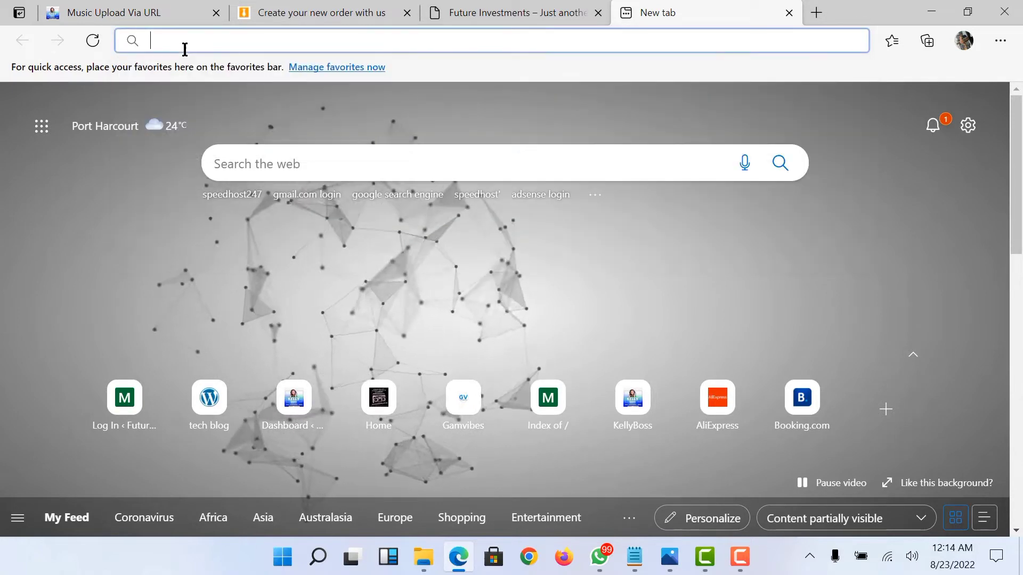
text(gamvibes.com)
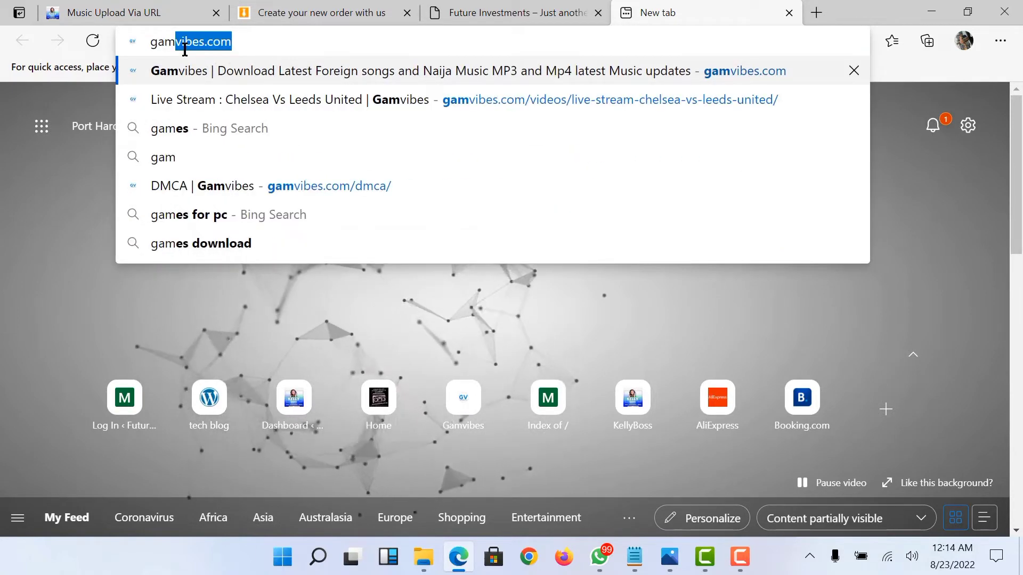
key(Return)
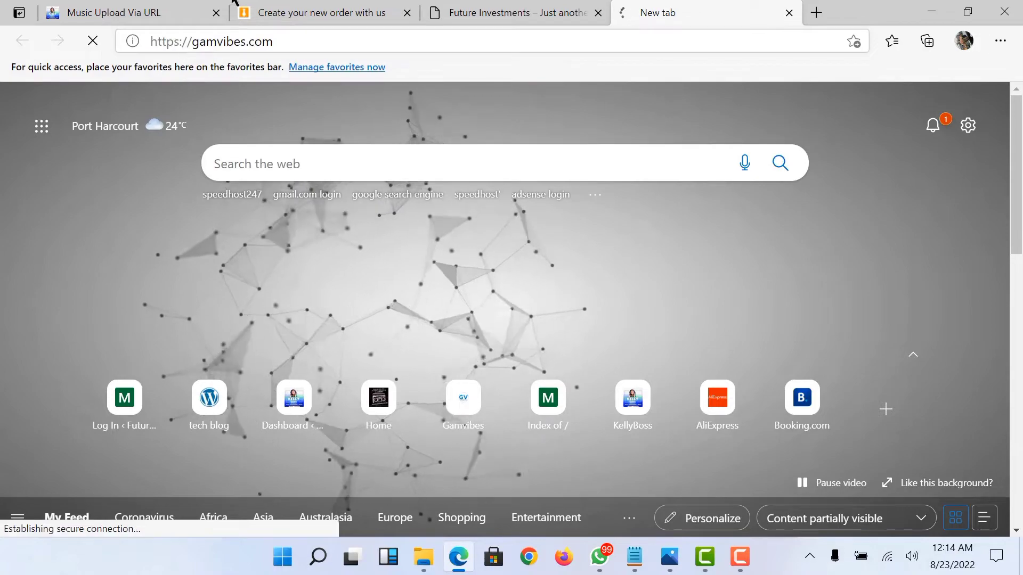
Open the "Bad Bunny – Moscow Mule" post from the Gamvibes homepage and dismiss the VPN ad
scroll(406, 202, down, 6)
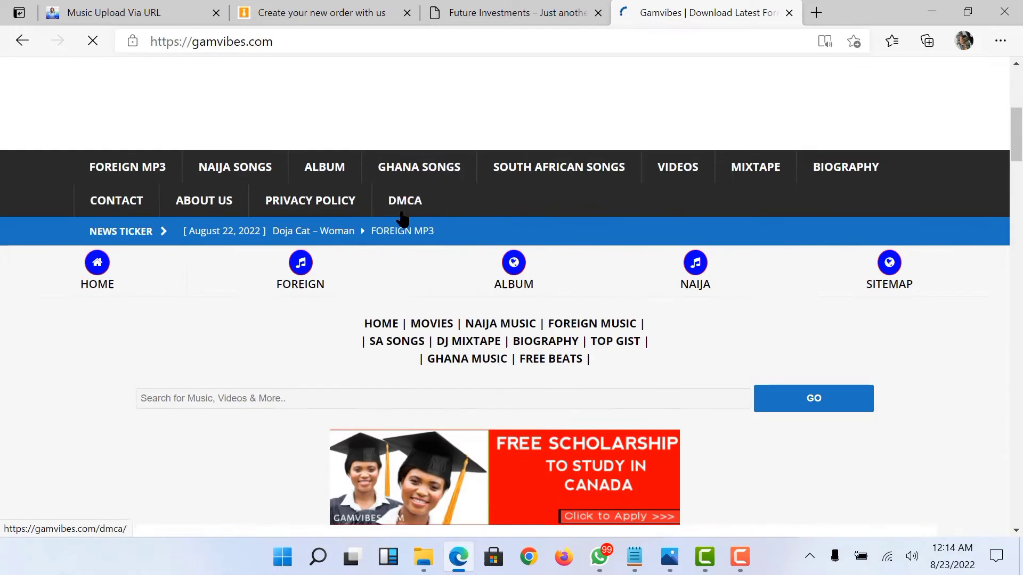
scroll(392, 219, down, 8)
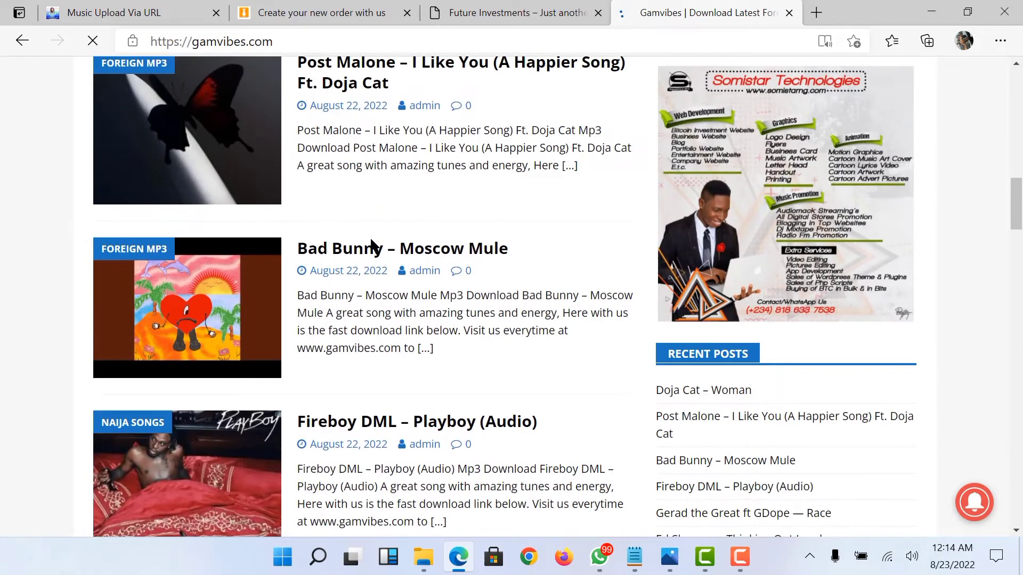
click(370, 249)
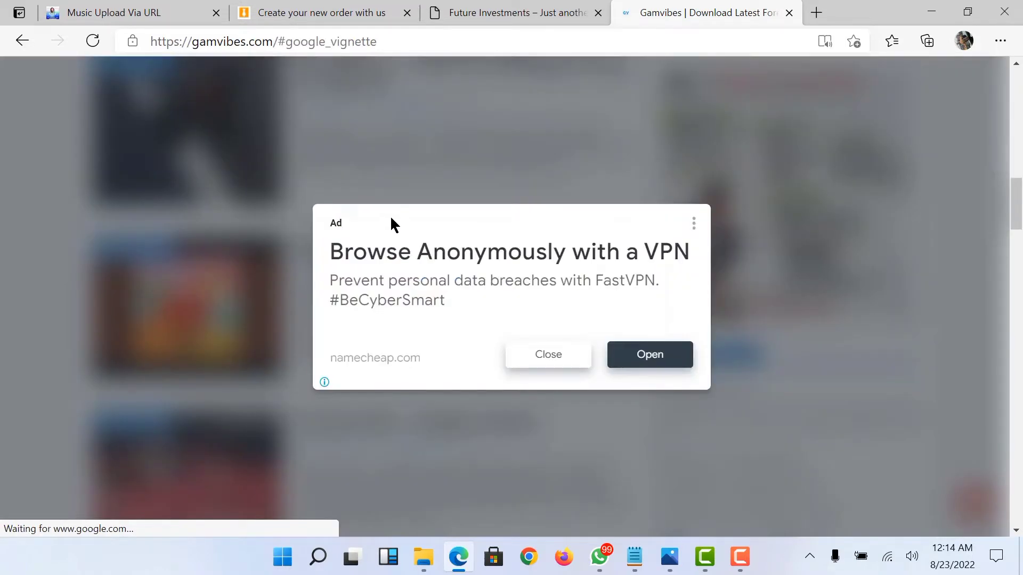
click(533, 354)
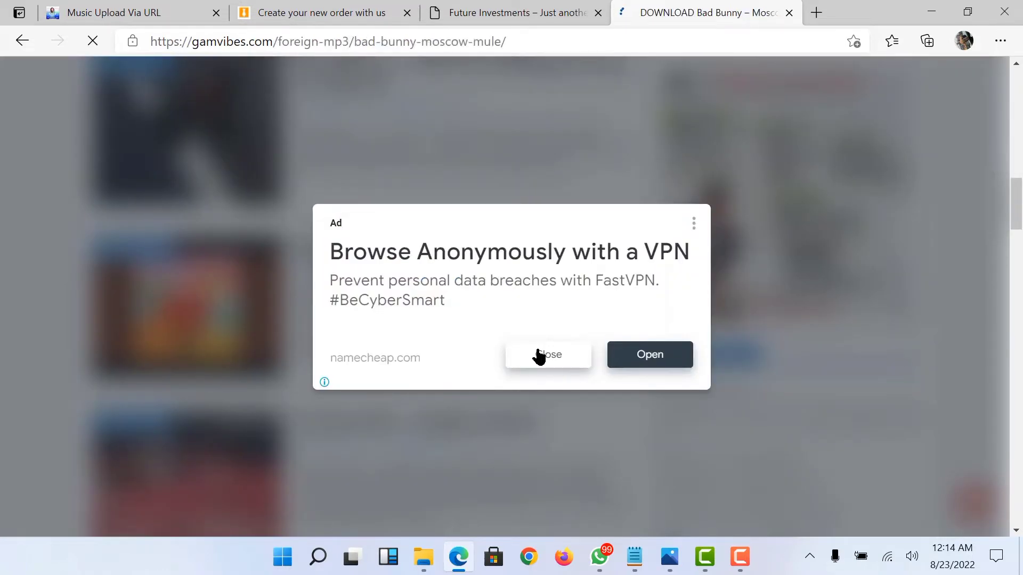
Examine the Bad Bunny – Moscow Mule post, especially its download buttons and MP3 download links
scroll(353, 256, down, 10)
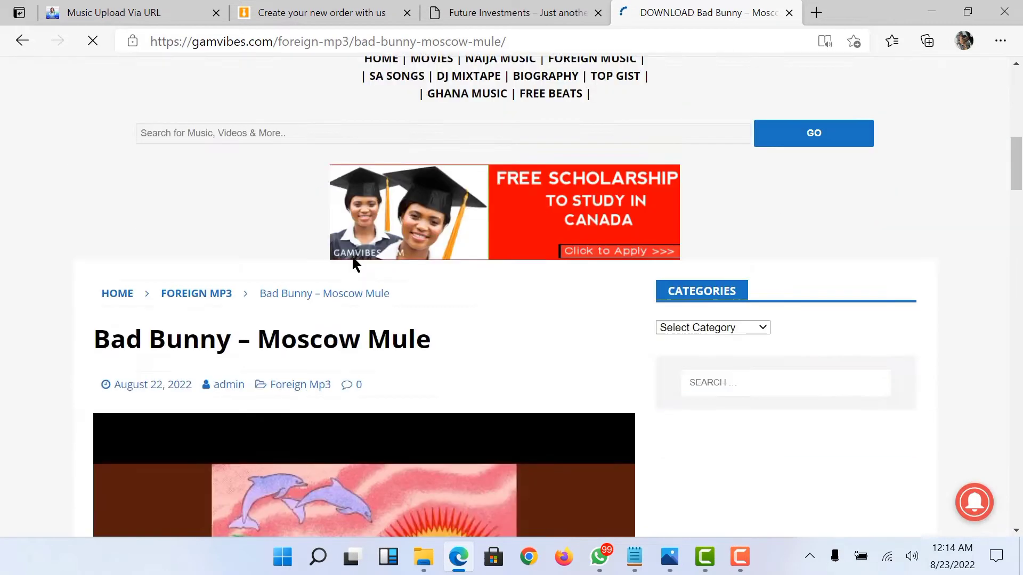
scroll(353, 264, down, 9)
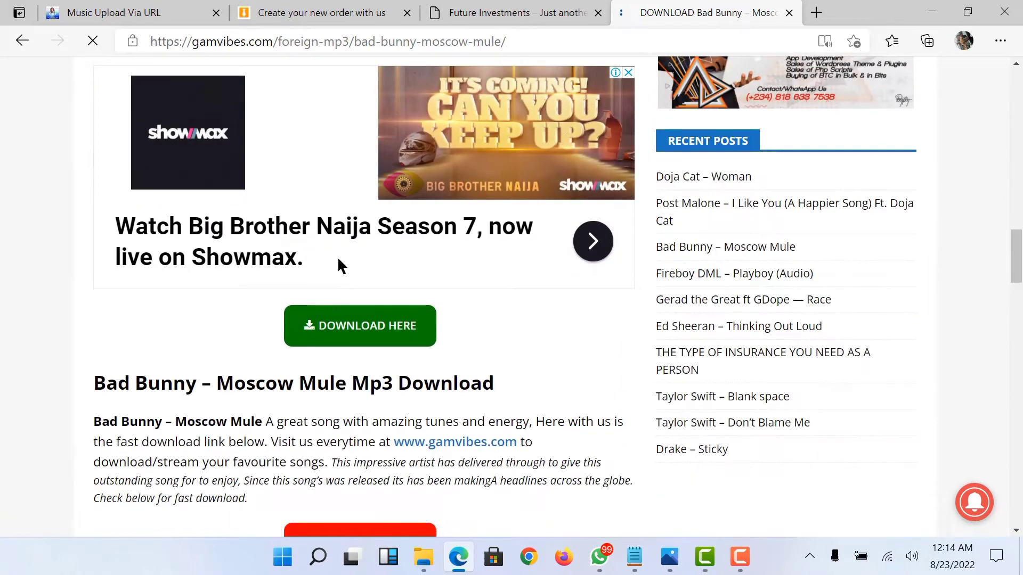
scroll(337, 267, down, 5)
scroll(352, 286, down, 9)
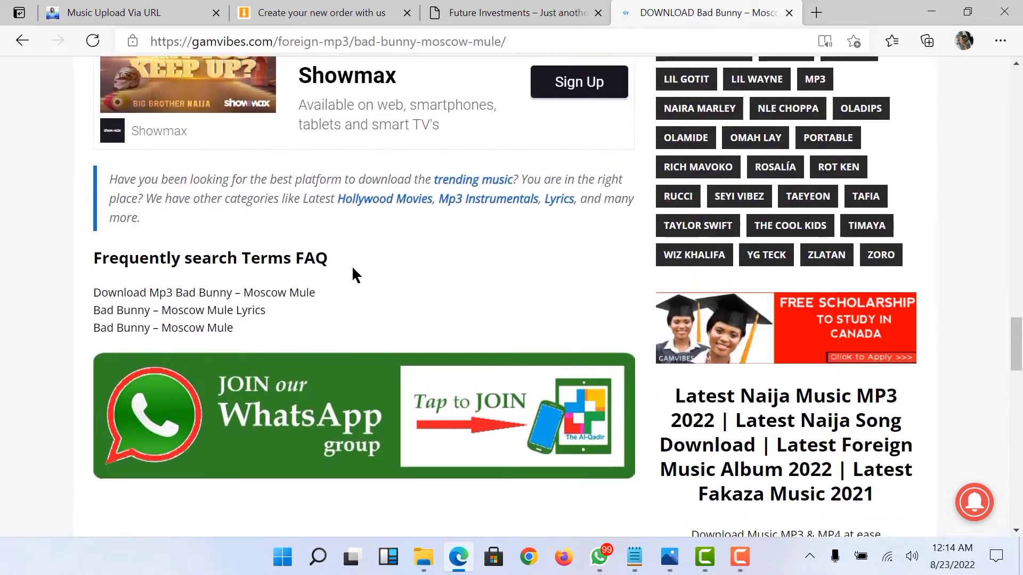
scroll(352, 269, up, 1)
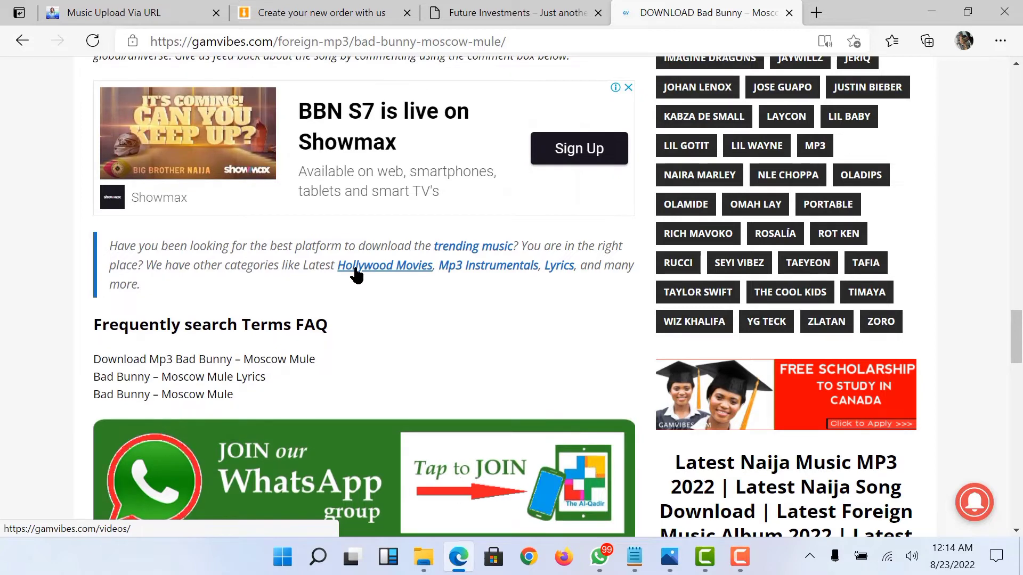
scroll(354, 270, up, 2)
scroll(356, 276, up, 1)
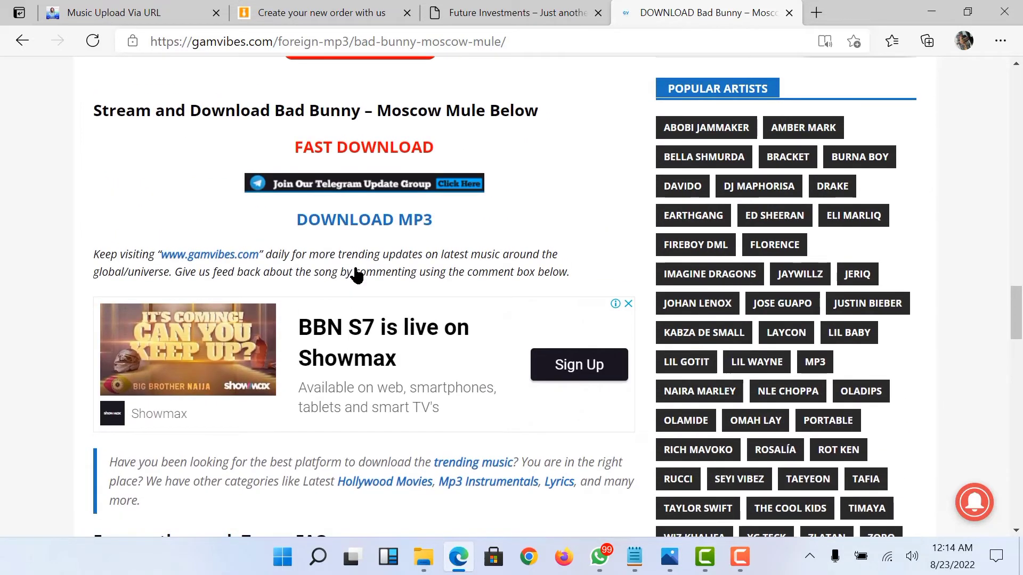
scroll(356, 273, up, 1)
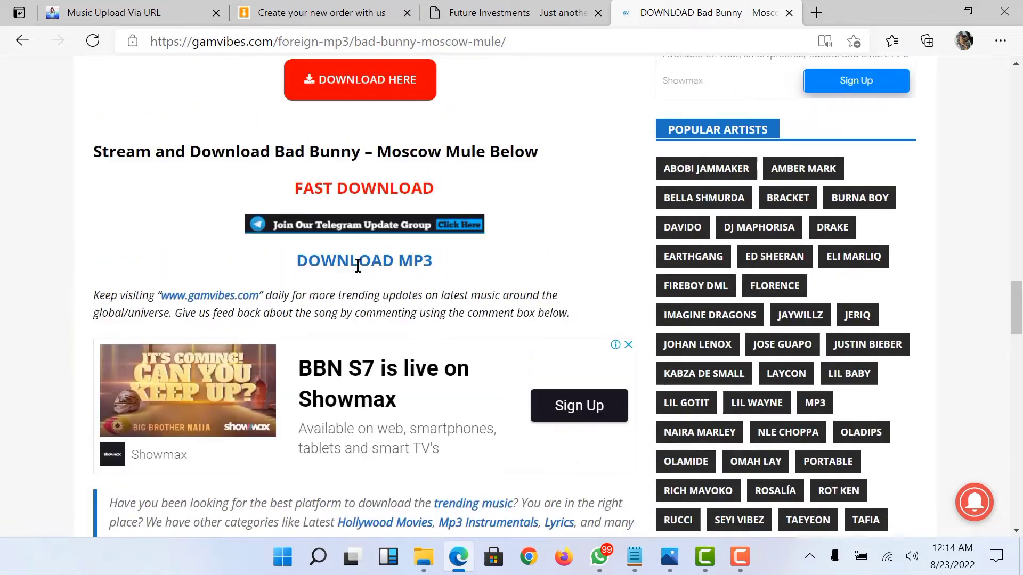
scroll(362, 263, up, 3)
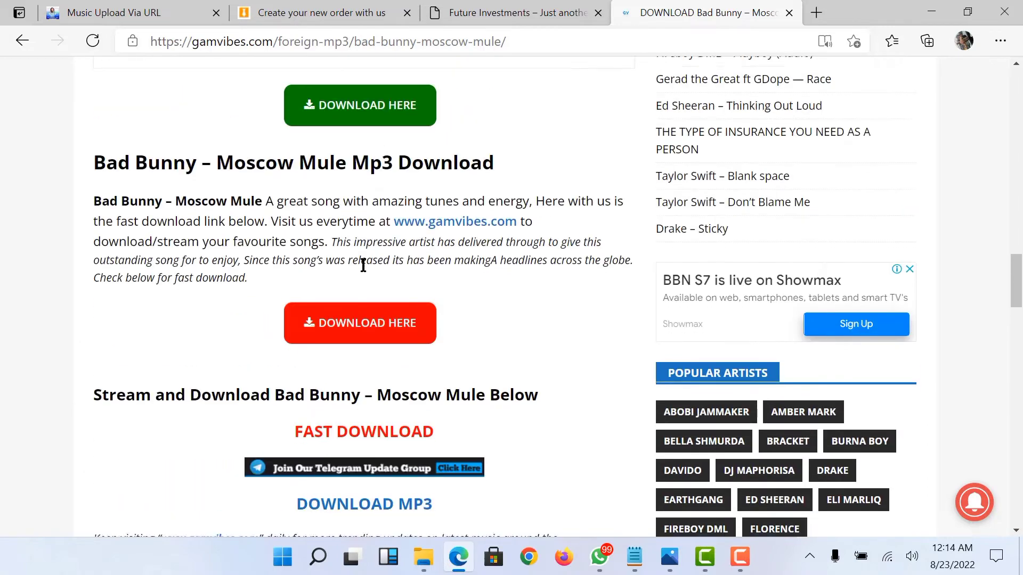
scroll(363, 264, down, 5)
scroll(365, 266, up, 1)
scroll(366, 270, up, 1)
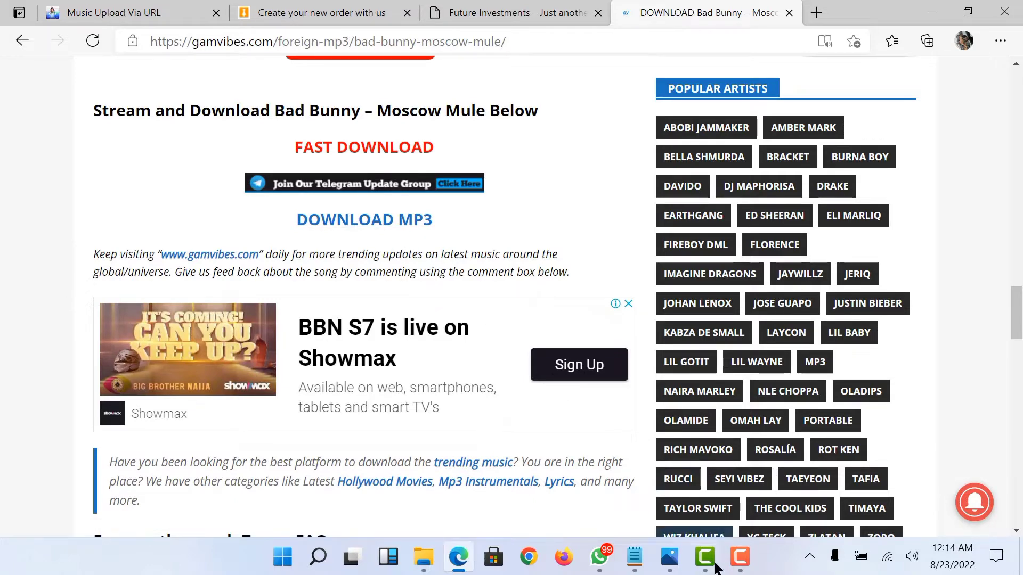
Bring up the Kelly Boss logo image in Photos again, and switch back to the song post in Edge
mouse_move(717, 569)
click(669, 557)
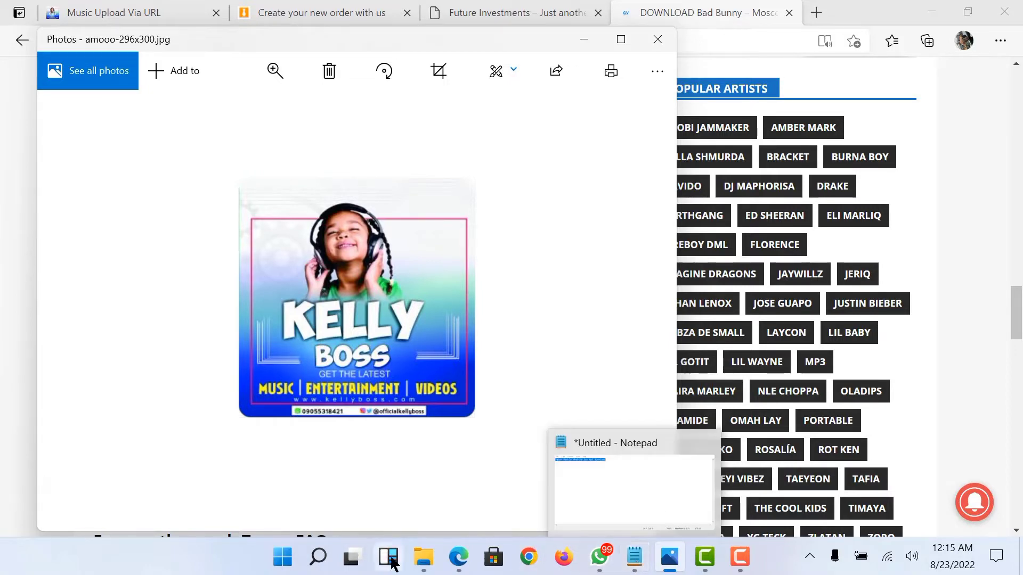
click(452, 566)
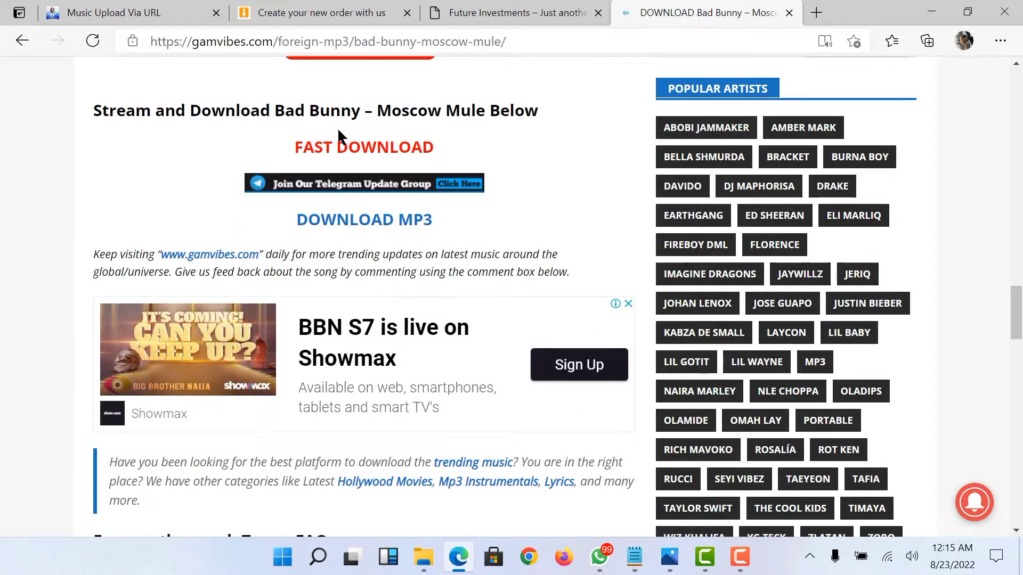
Go to the open speedhost247.com store page and compare the features of the HTML MINI and Premium Wordpress Hosting plans
click(324, 8)
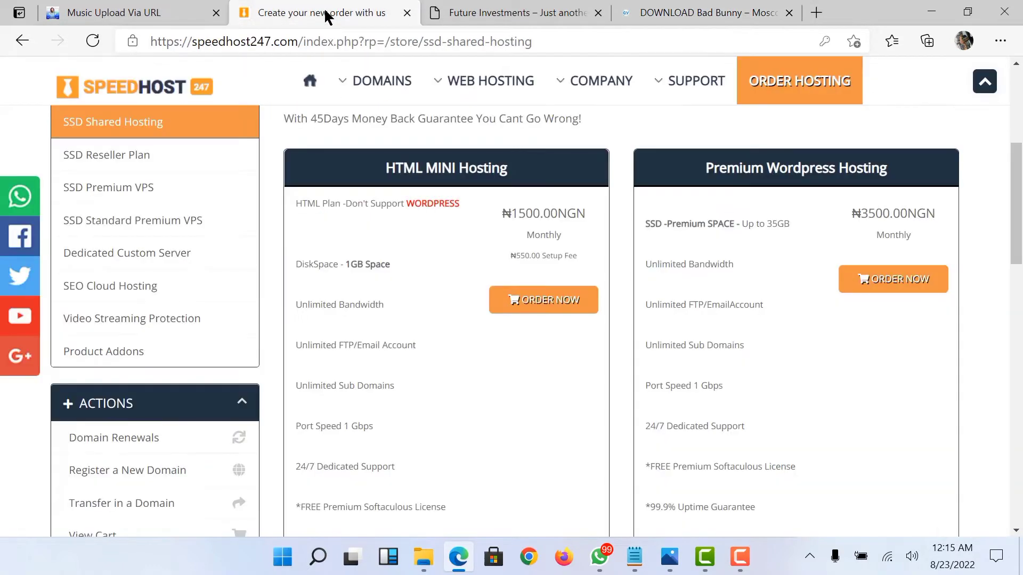
mouse_move(371, 78)
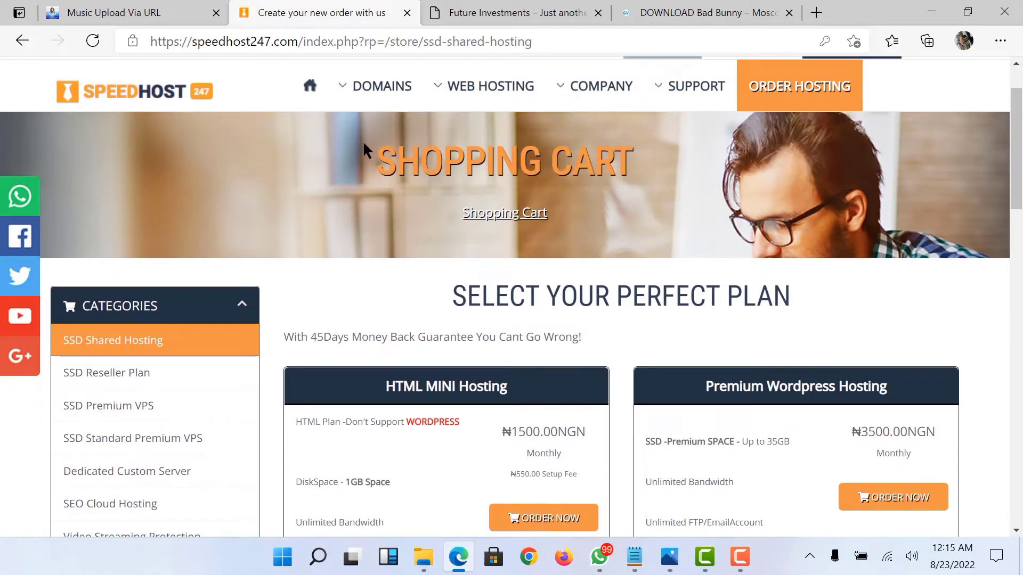
scroll(657, 133, down, 5)
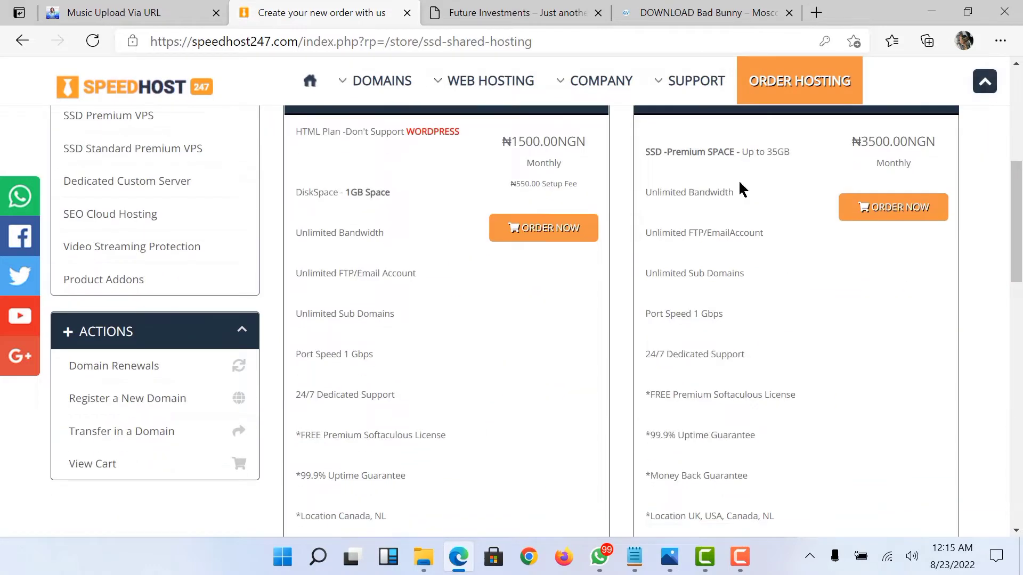
scroll(741, 189, up, 3)
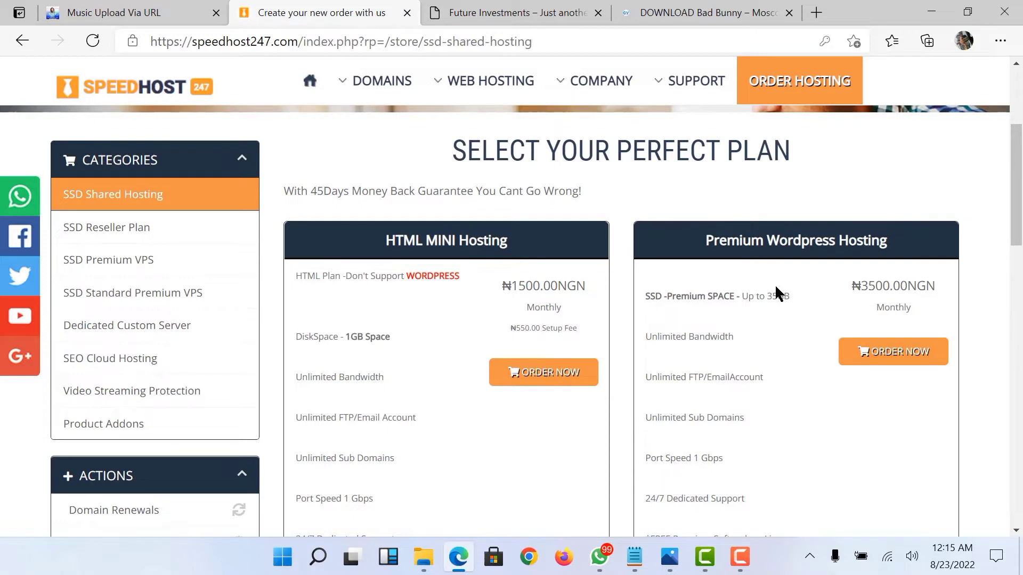
scroll(805, 304, down, 1)
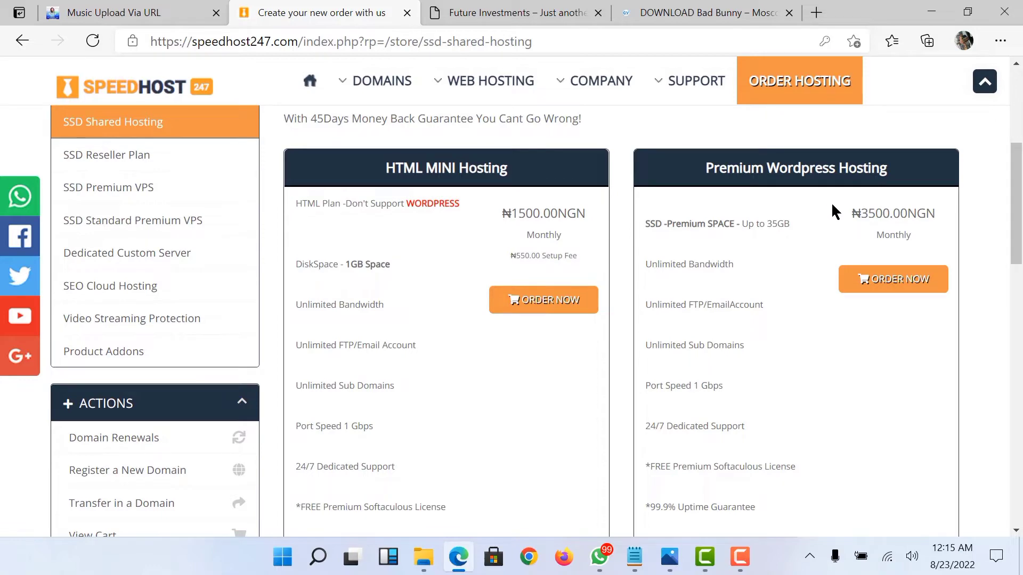
scroll(831, 207, down, 3)
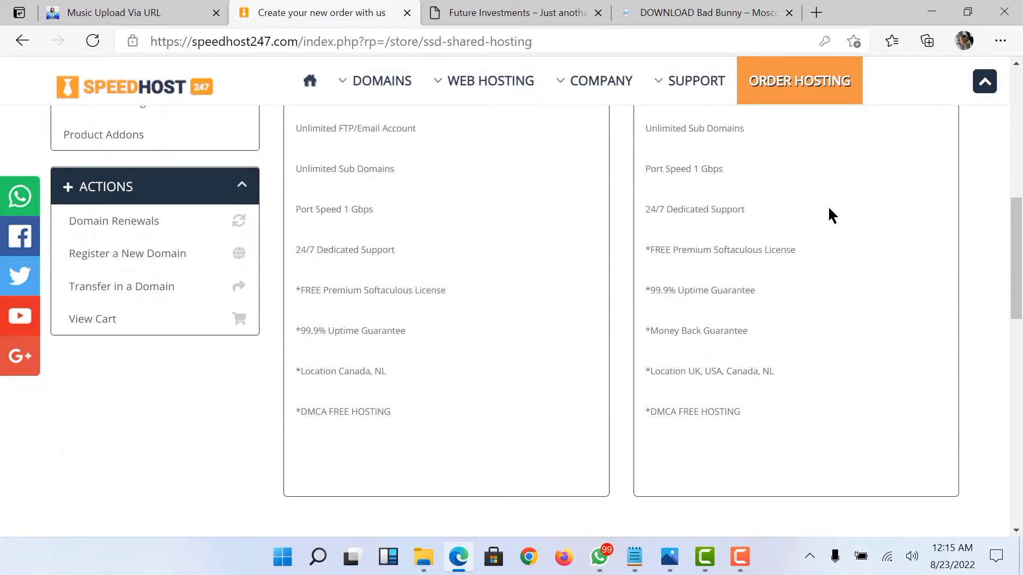
scroll(828, 205, up, 2)
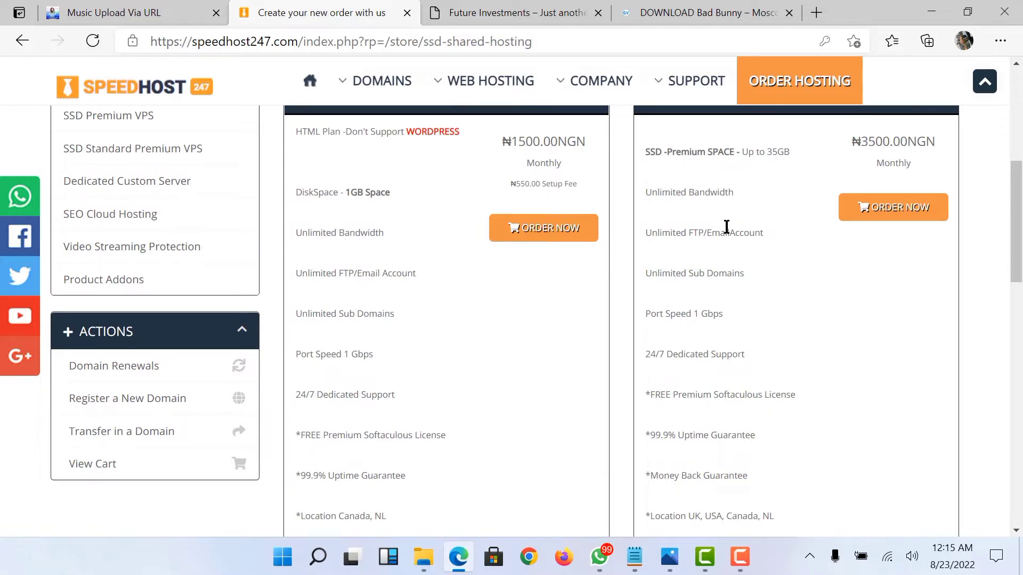
scroll(726, 219, up, 3)
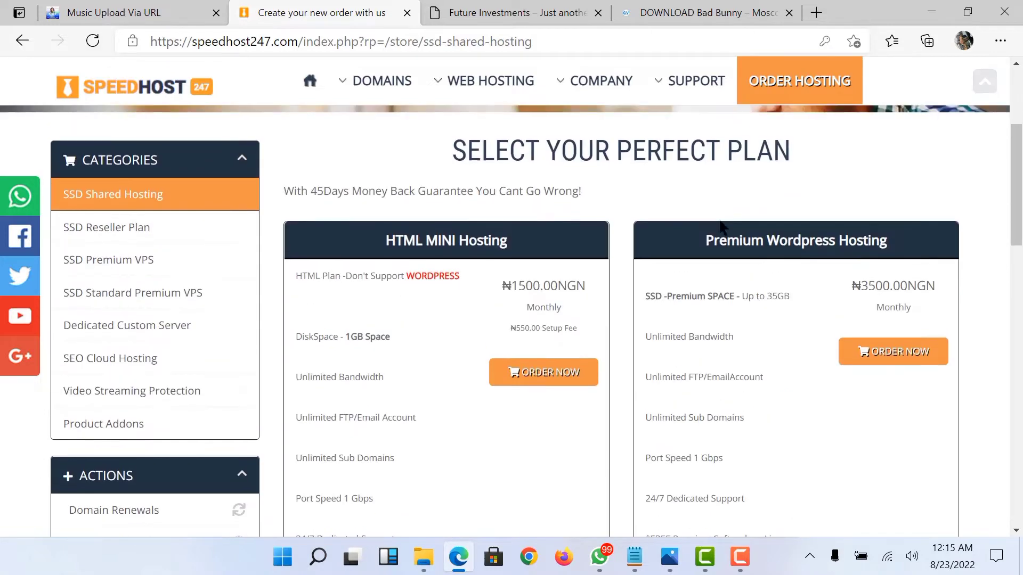
scroll(666, 187, up, 2)
scroll(734, 203, down, 4)
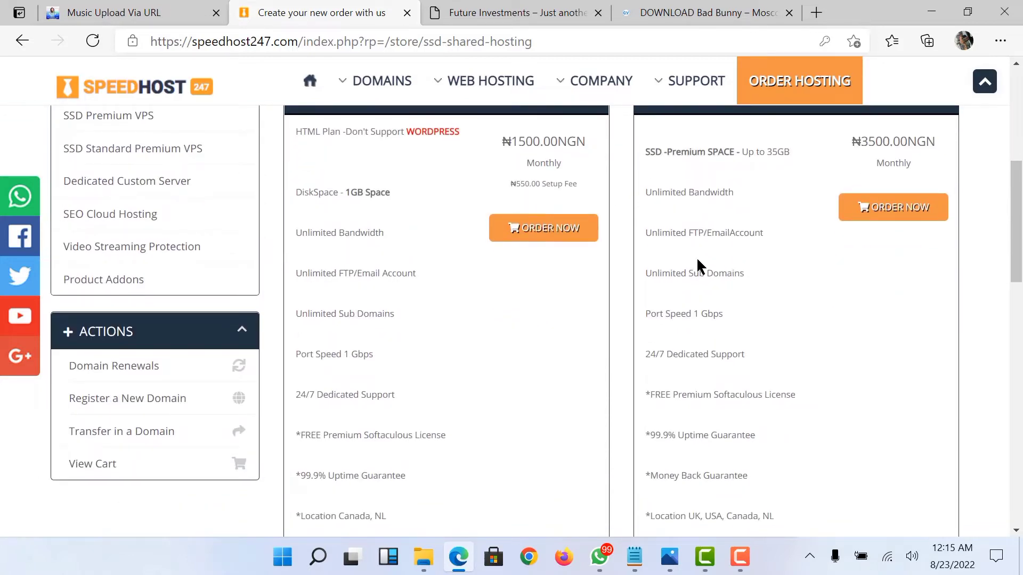
scroll(726, 273, down, 2)
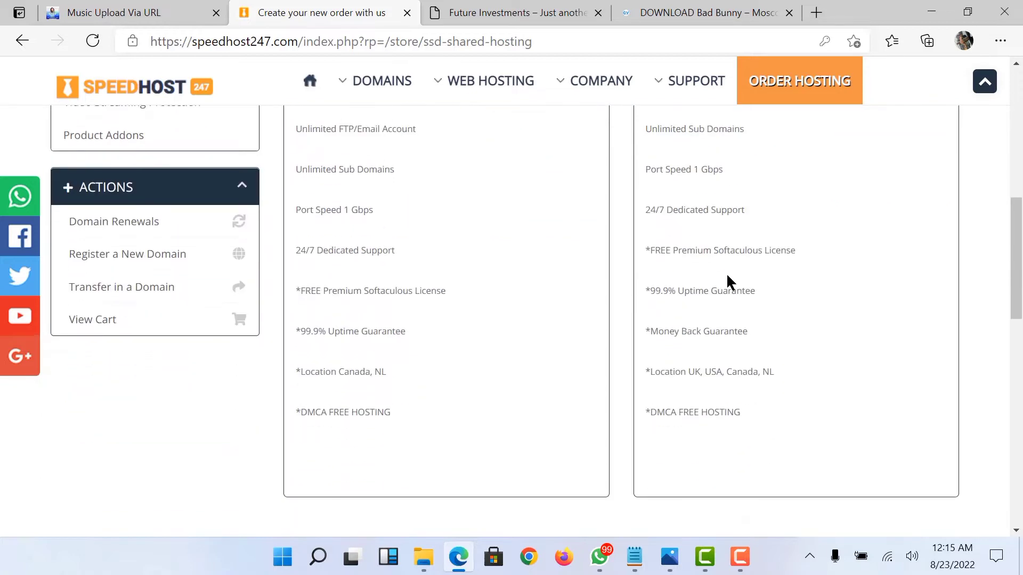
Highlight the monthly price of the Premium Wordpress Hosting plan
scroll(727, 273, up, 1)
scroll(807, 193, up, 3)
drag(850, 213, 933, 209)
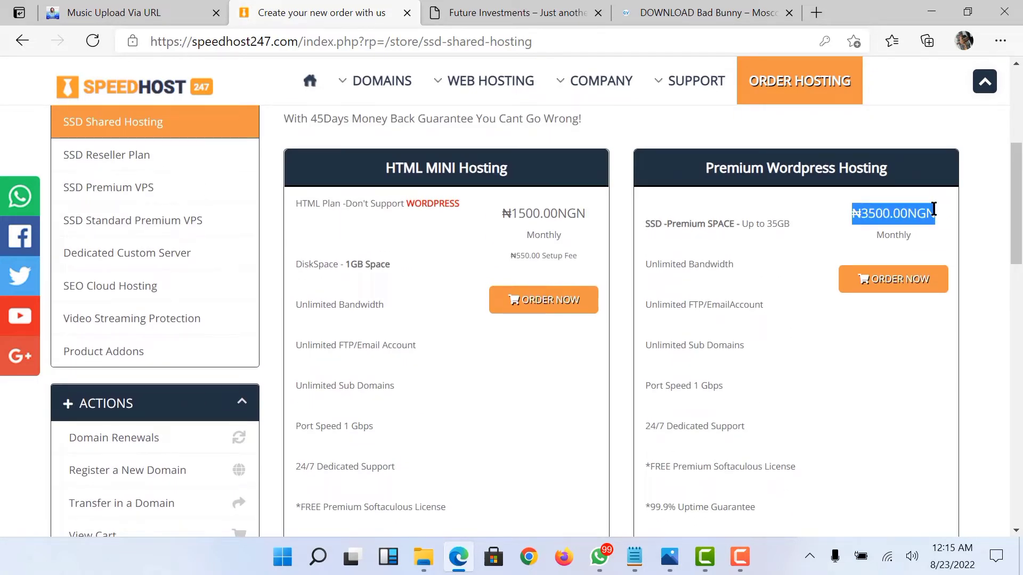
Go to the account's services list and open the details of the active Premium Wordpress Hosting service
scroll(829, 209, up, 7)
scroll(783, 187, down, 1)
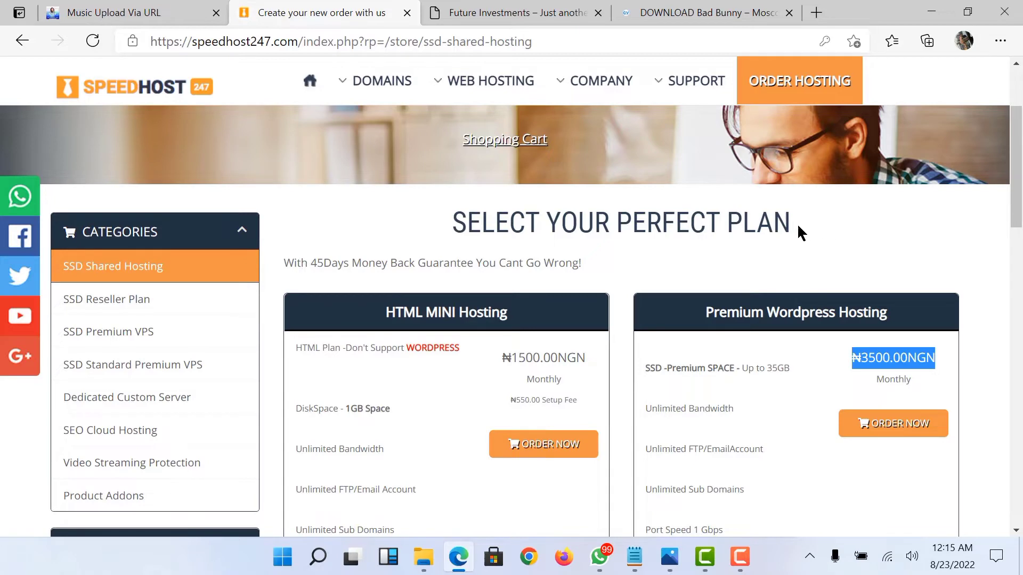
scroll(604, 195, up, 3)
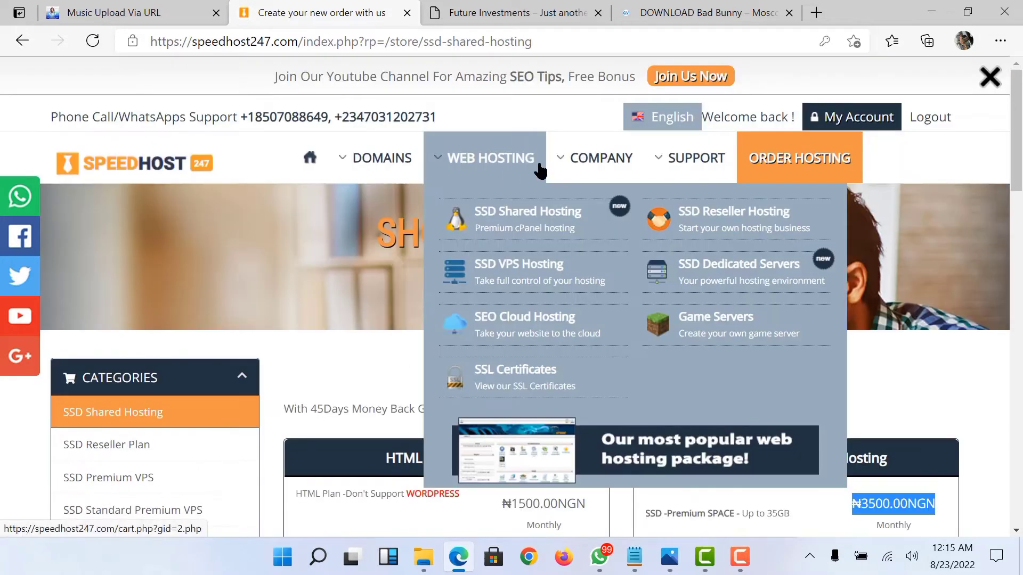
mouse_move(860, 129)
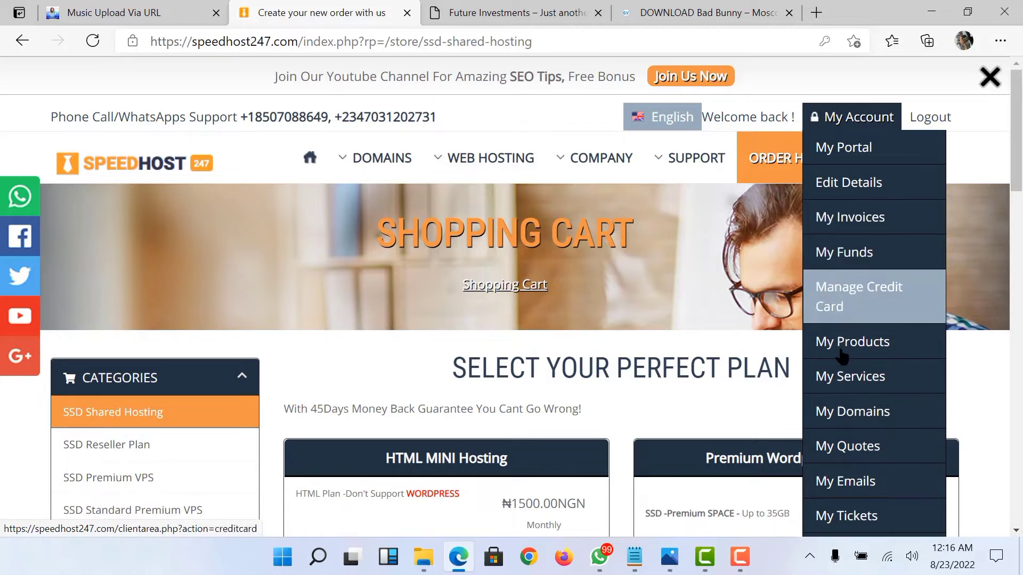
click(842, 376)
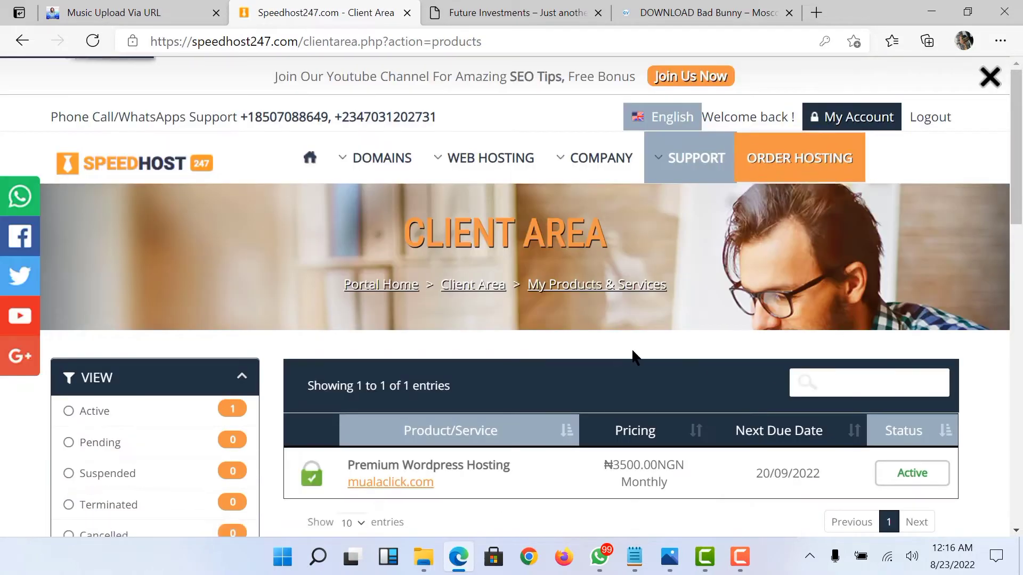
scroll(632, 354, down, 3)
click(905, 330)
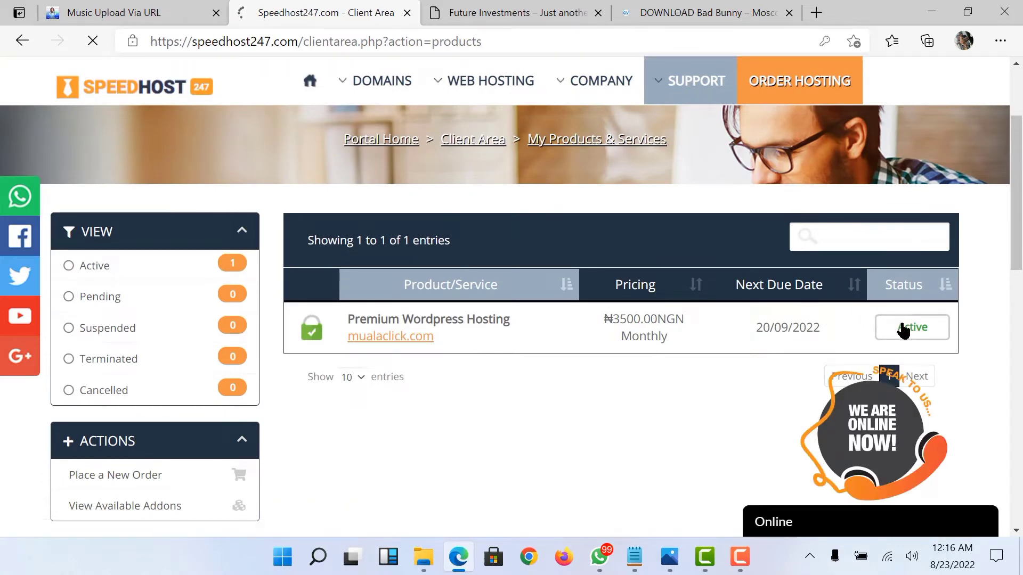
scroll(853, 325, down, 4)
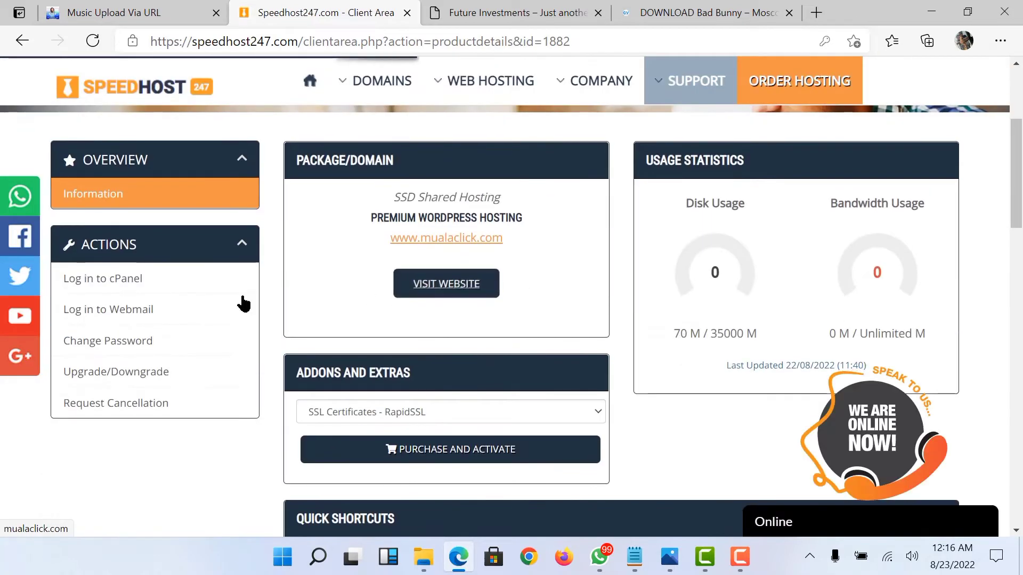
Log in to cPanel for this hosting service and open the public_html folder in File Manager
click(139, 281)
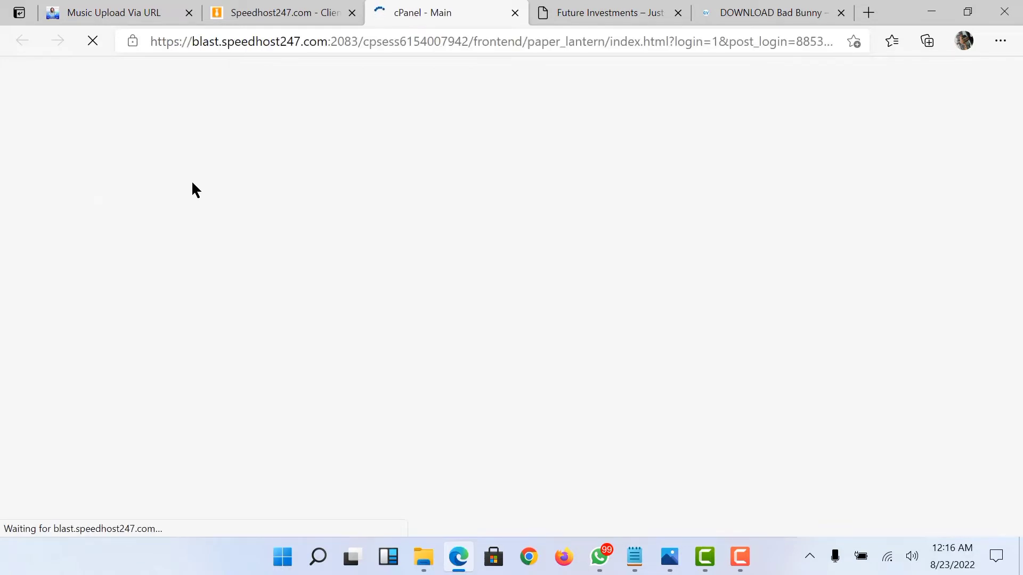
scroll(210, 181, down, 10)
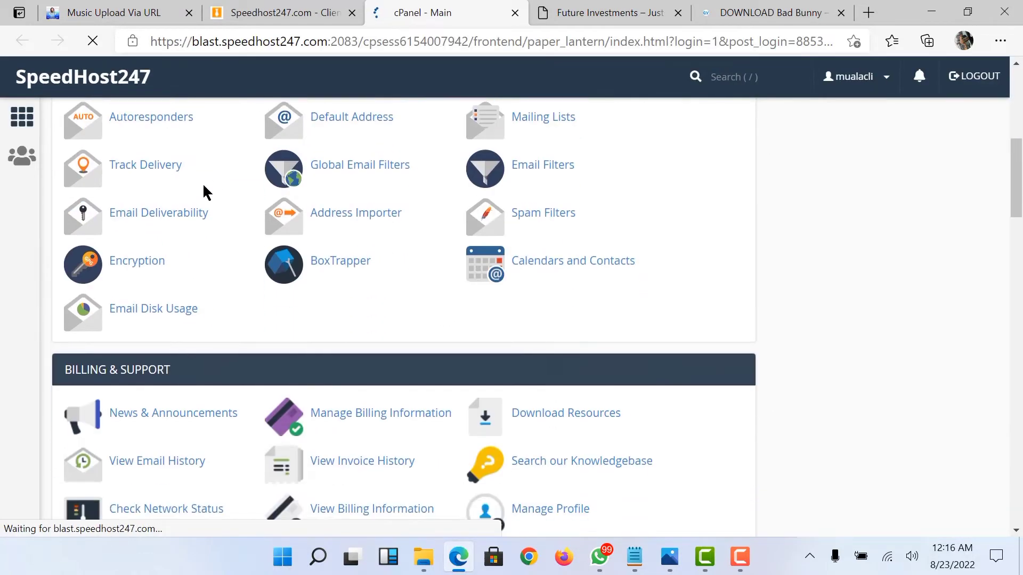
scroll(176, 198, down, 6)
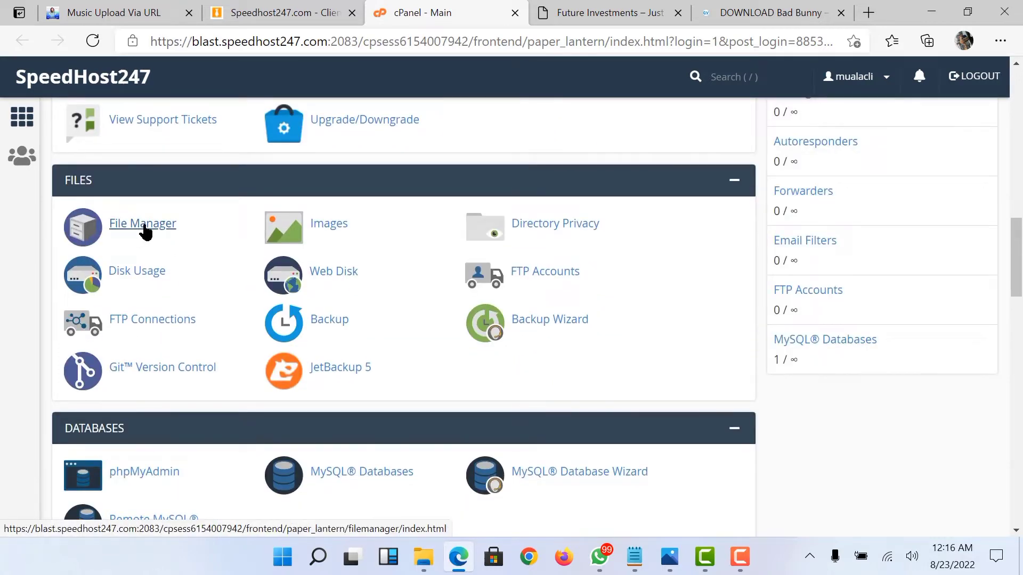
click(146, 229)
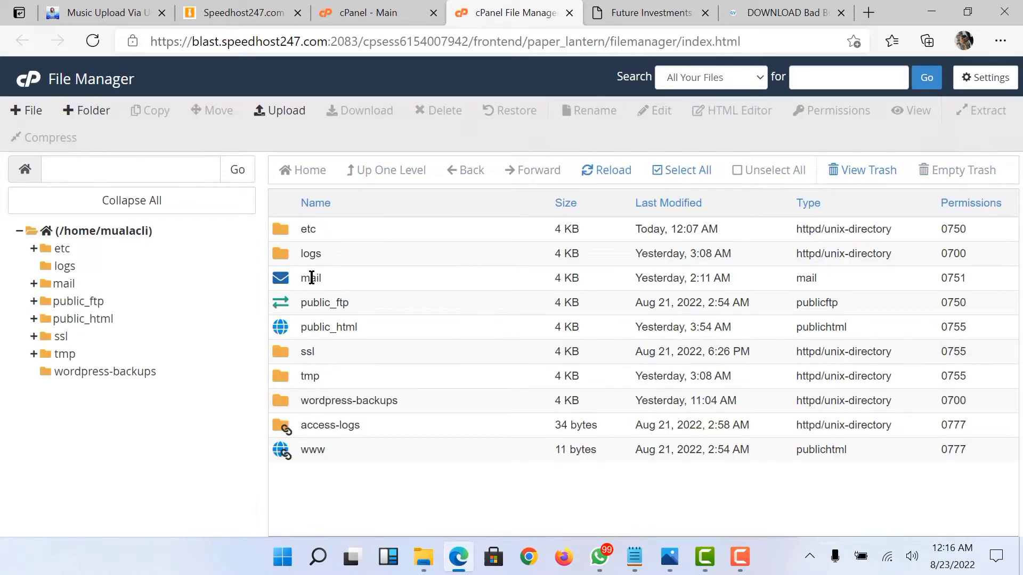
click(110, 320)
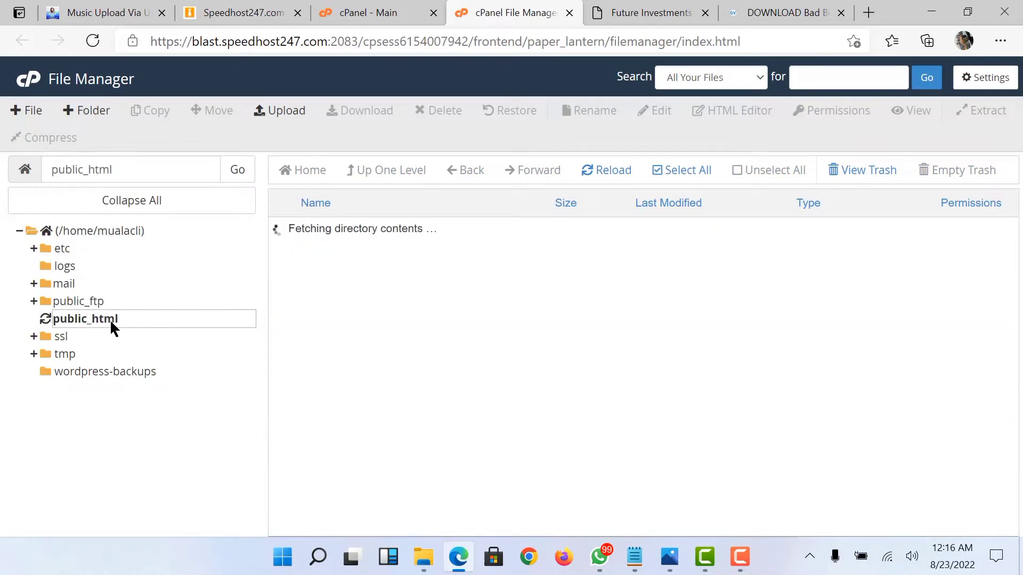
scroll(318, 299, down, 1)
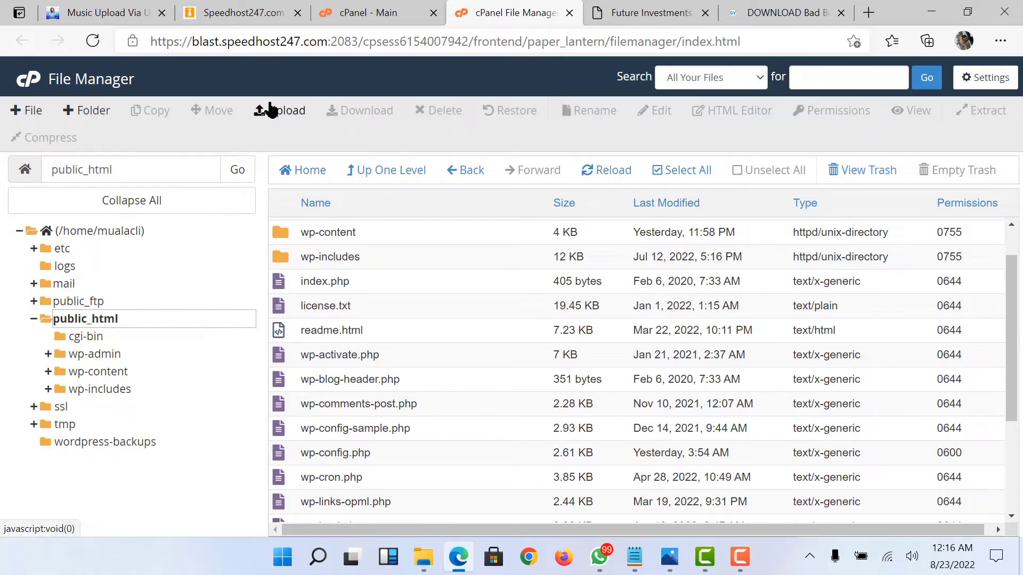
Upload the mp3load zip archive from the local Documents folder to public_html and return to the folder listing
click(282, 112)
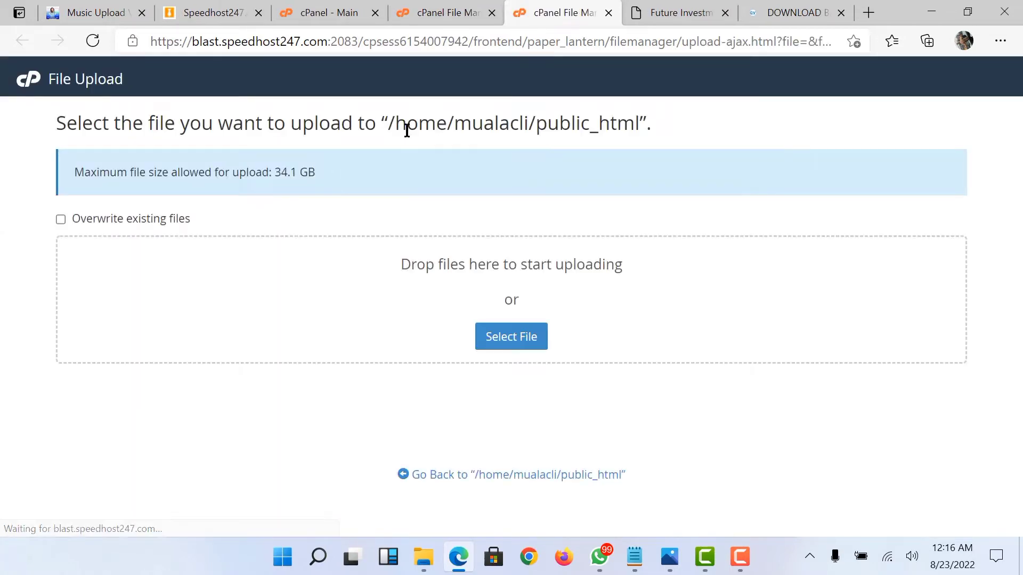
click(532, 339)
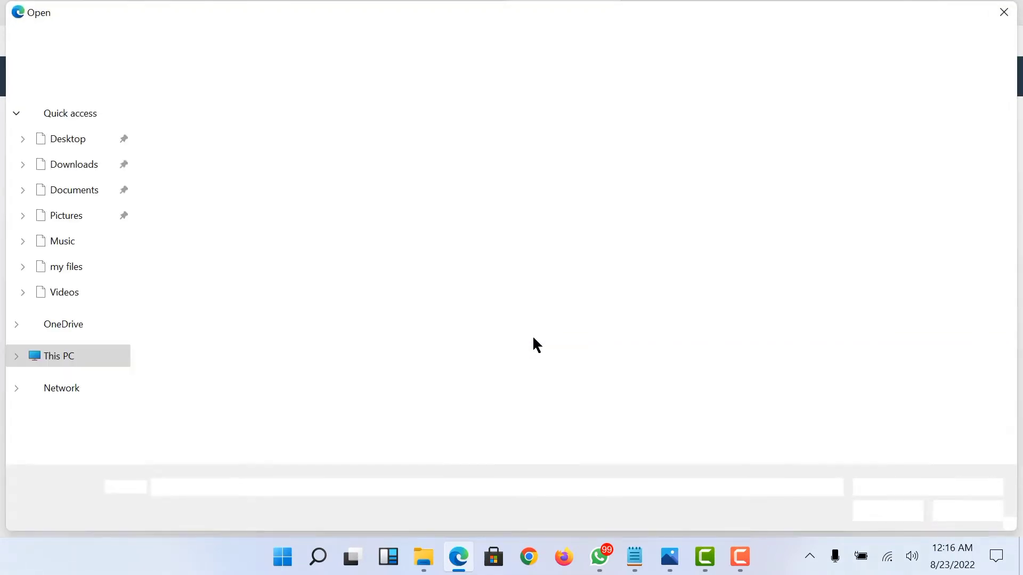
click(79, 198)
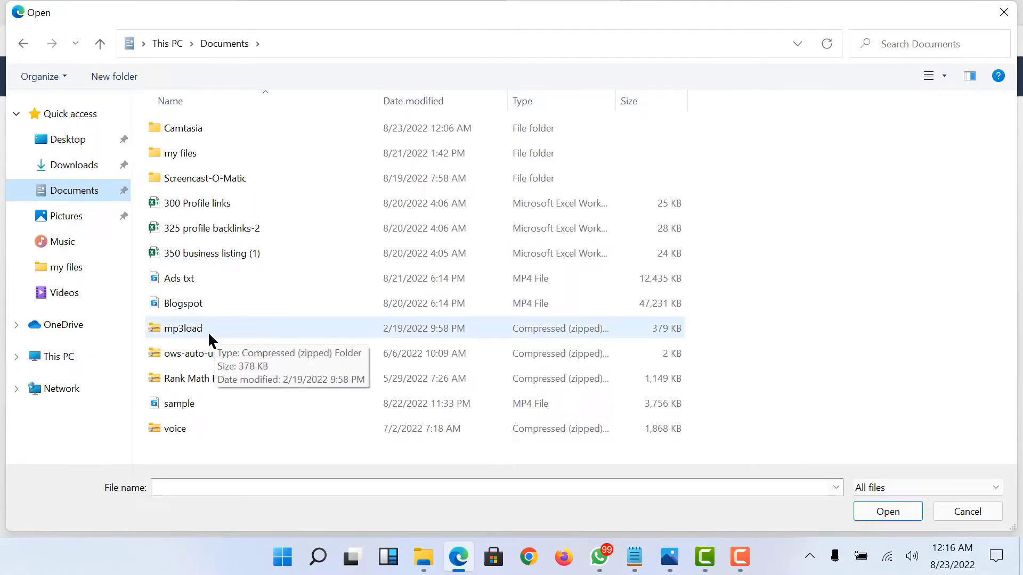
click(241, 330)
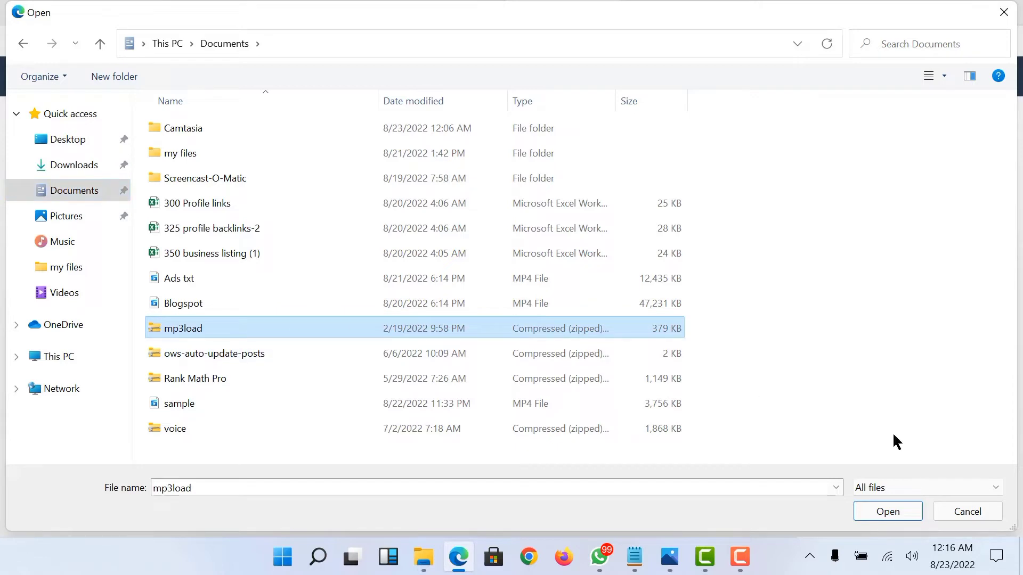
click(903, 506)
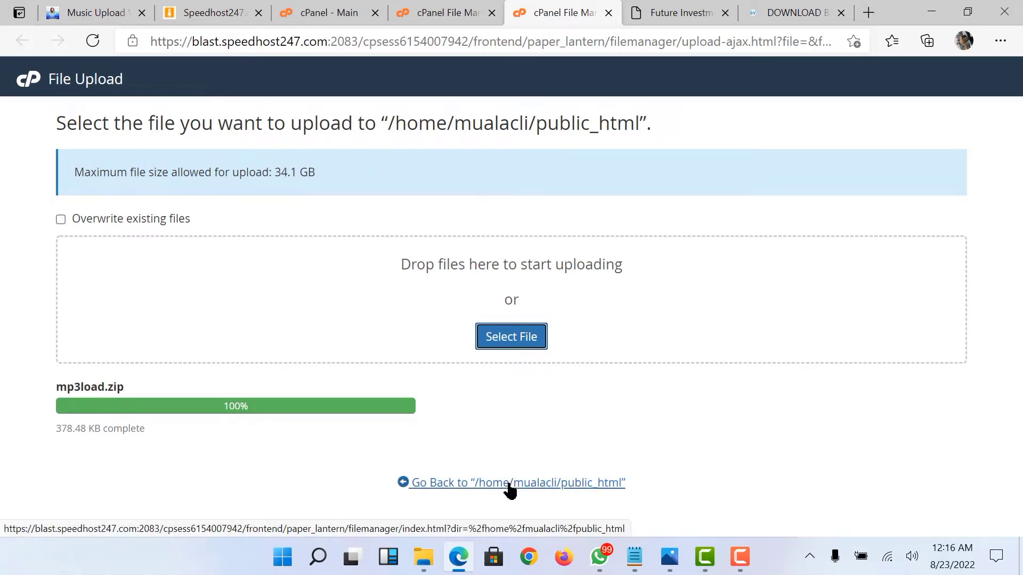
click(509, 485)
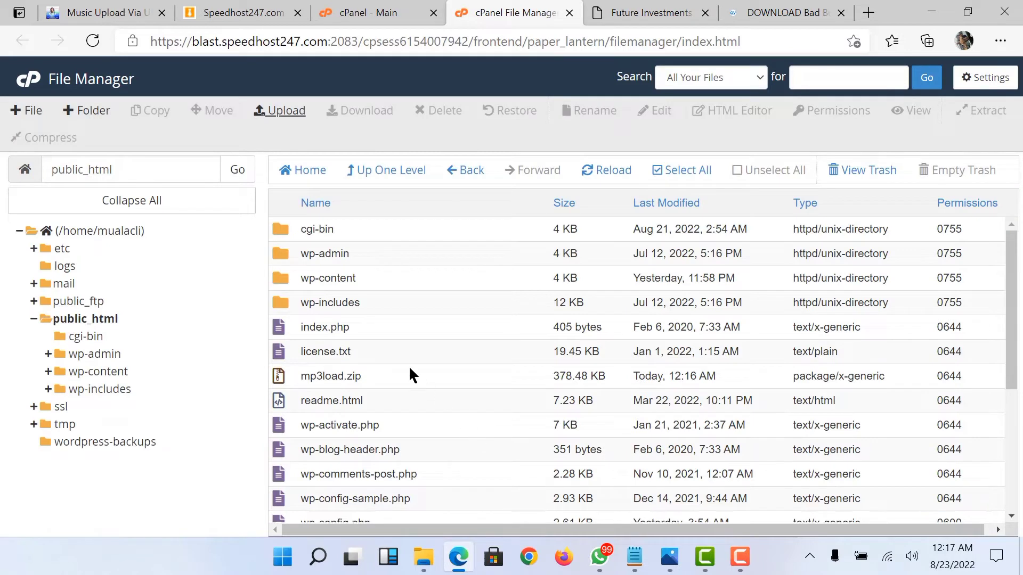
Extract mp3load.zip into /public_html and dismiss the extraction results
right_click(381, 376)
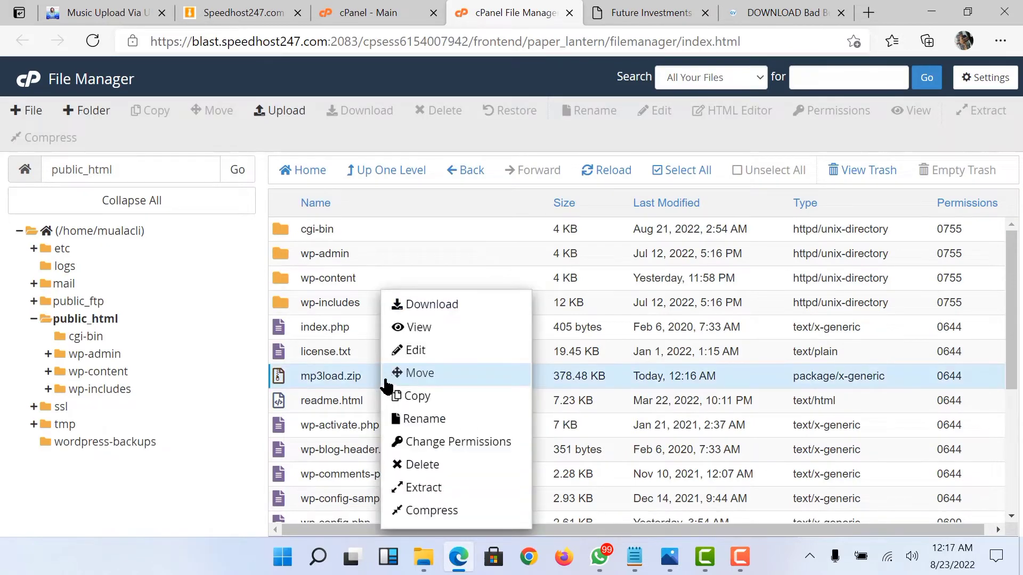
click(451, 488)
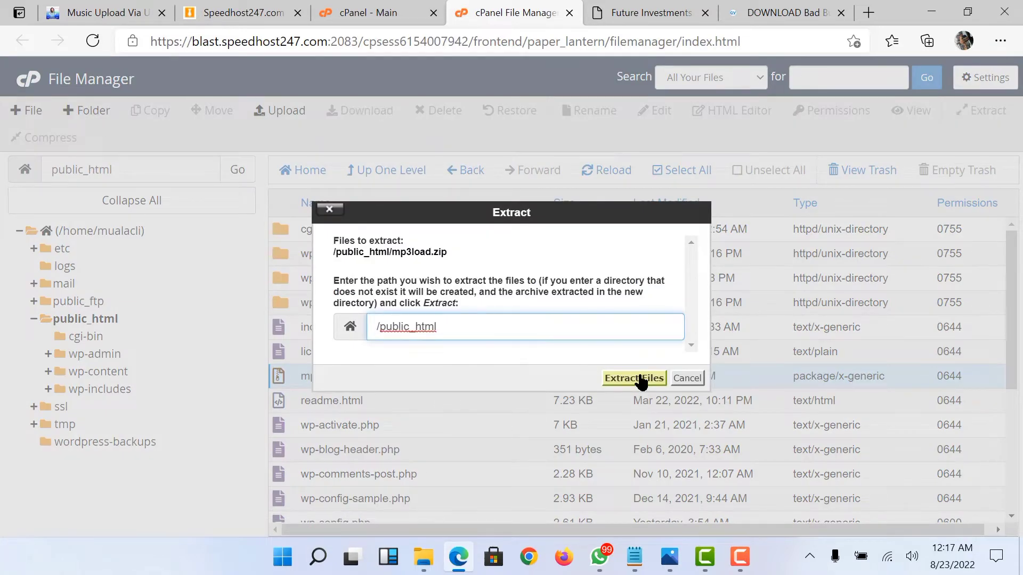
click(635, 379)
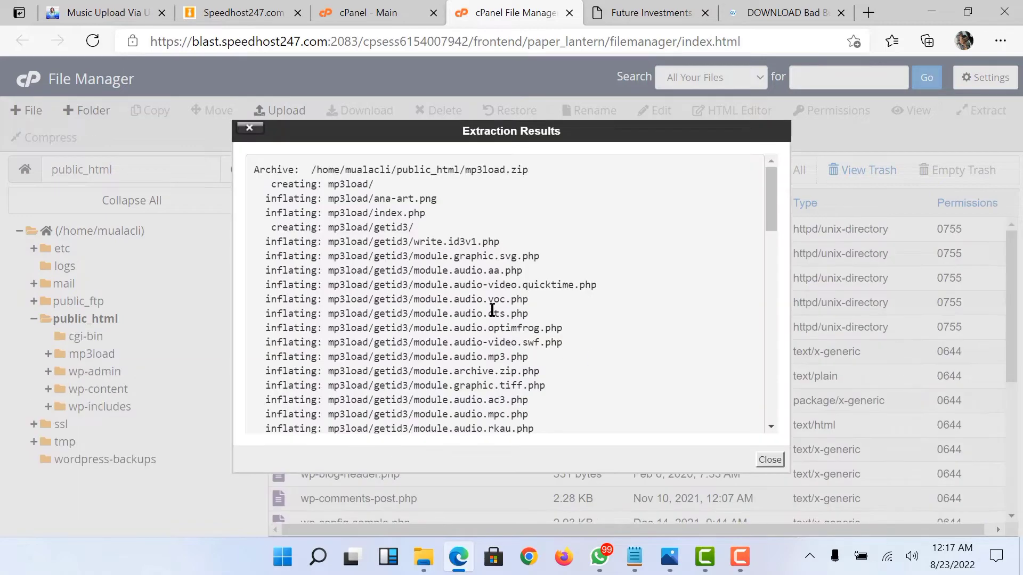
click(769, 460)
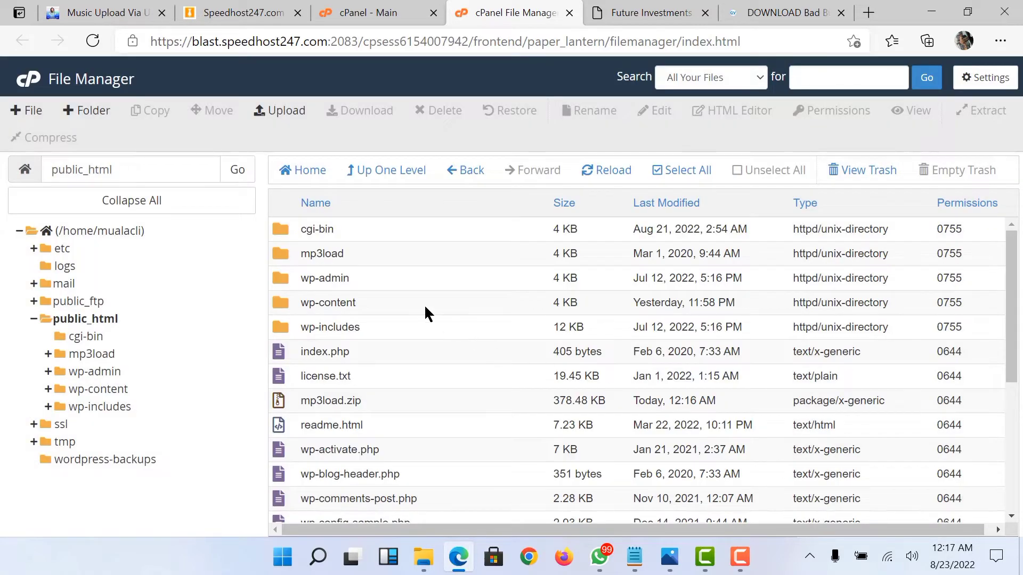
Move the mp3load.zip archive in public_html to the trash
right_click(355, 396)
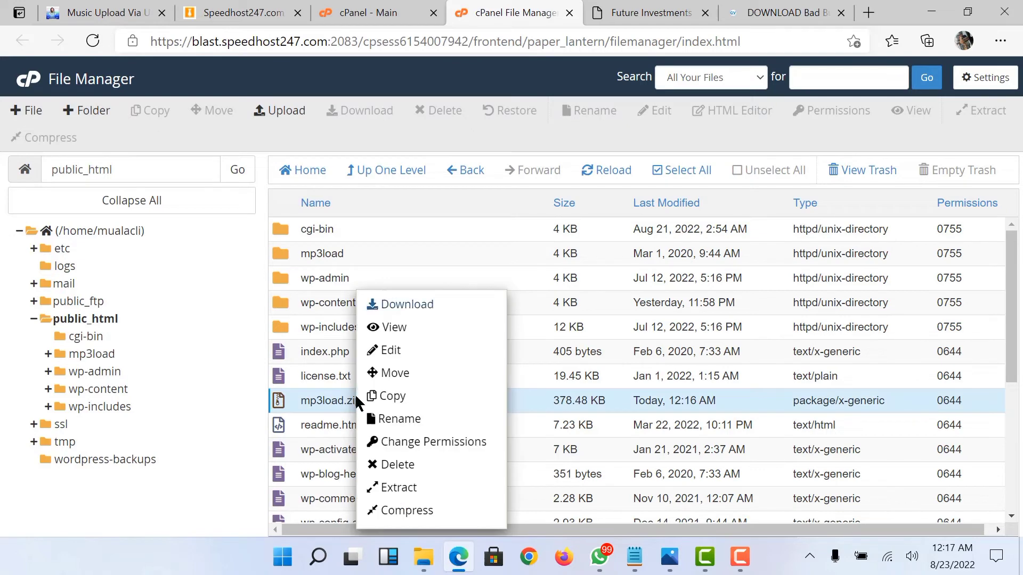
click(425, 465)
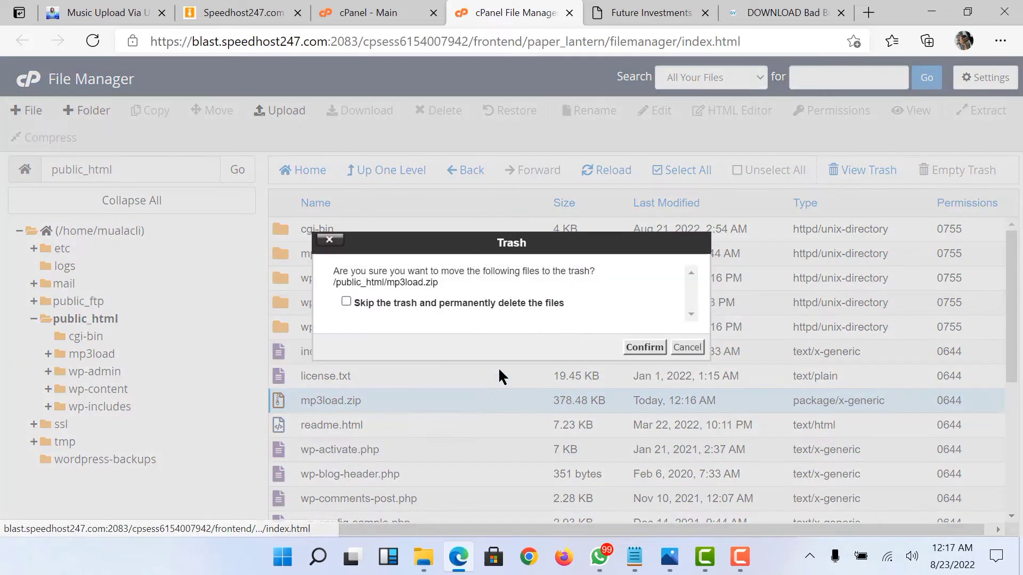
click(641, 347)
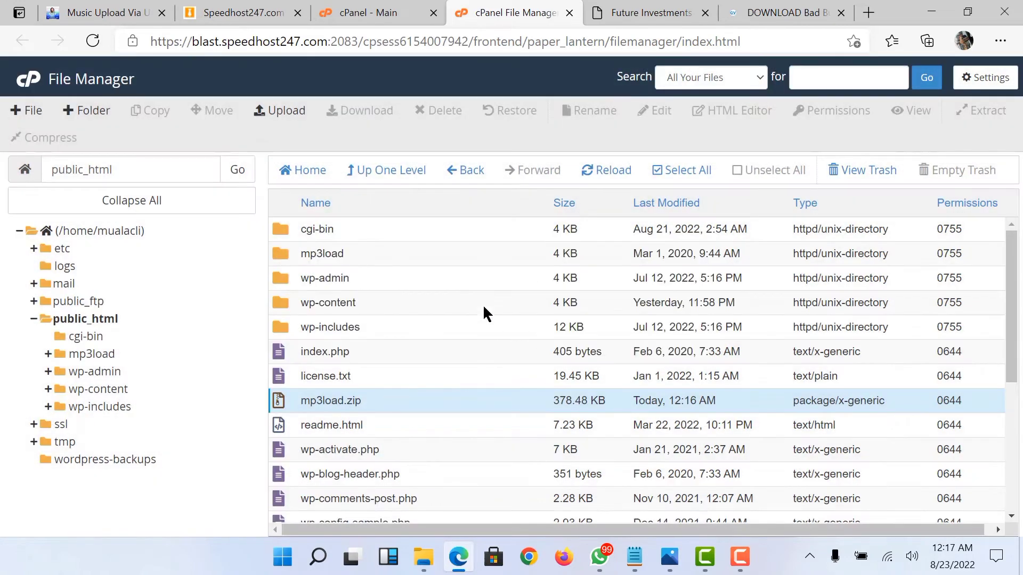
Open the mp3load folder and cut the name ana-art.png from the image's rename field to the clipboard, leaving the file unrenamed
right_click(362, 255)
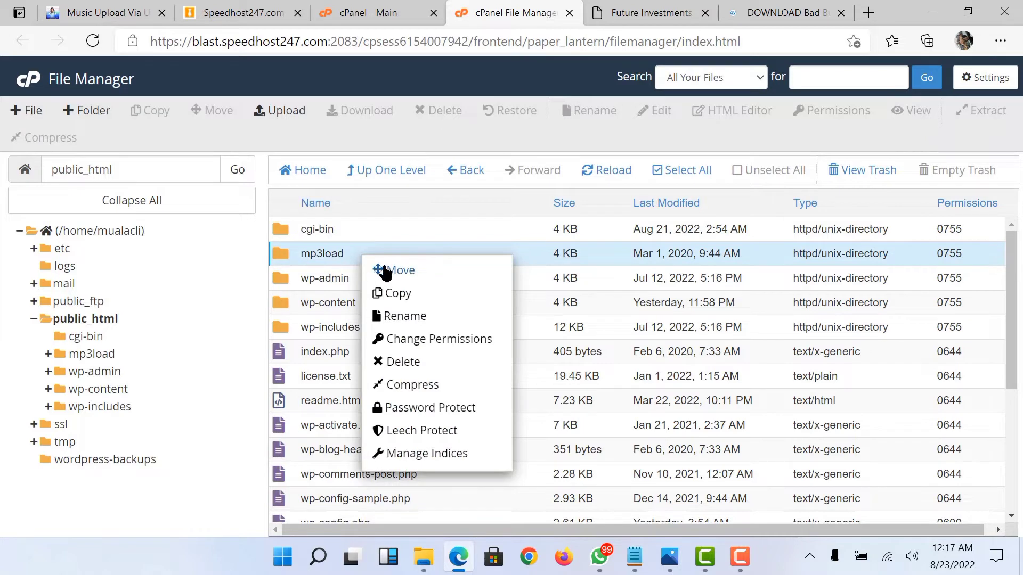
double_click(347, 251)
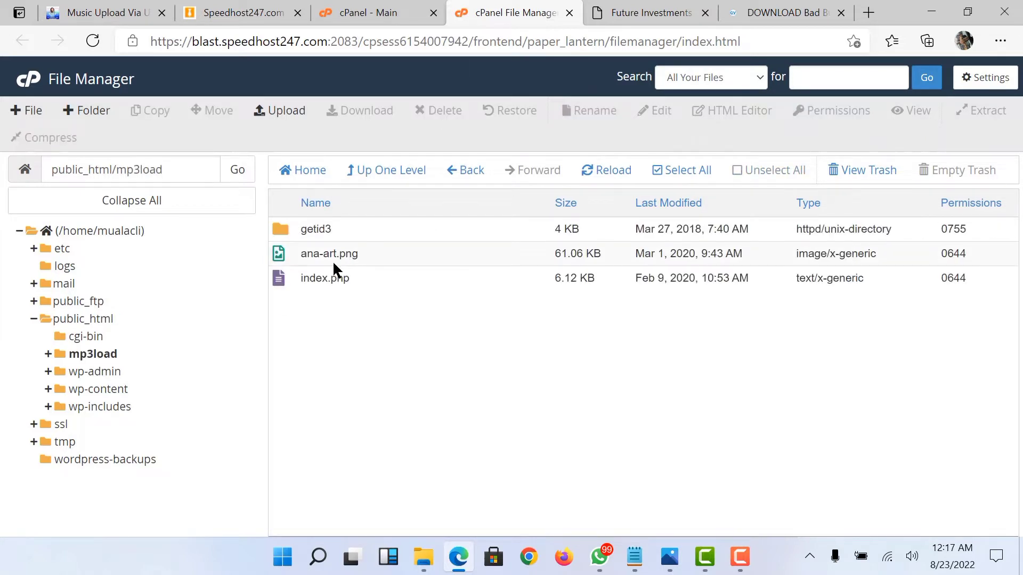
click(377, 255)
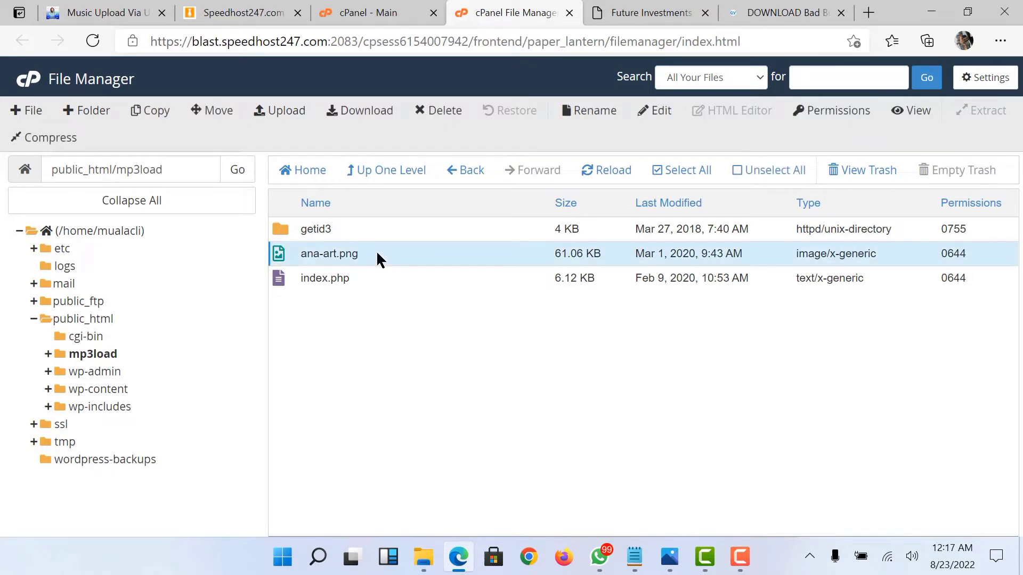
right_click(379, 255)
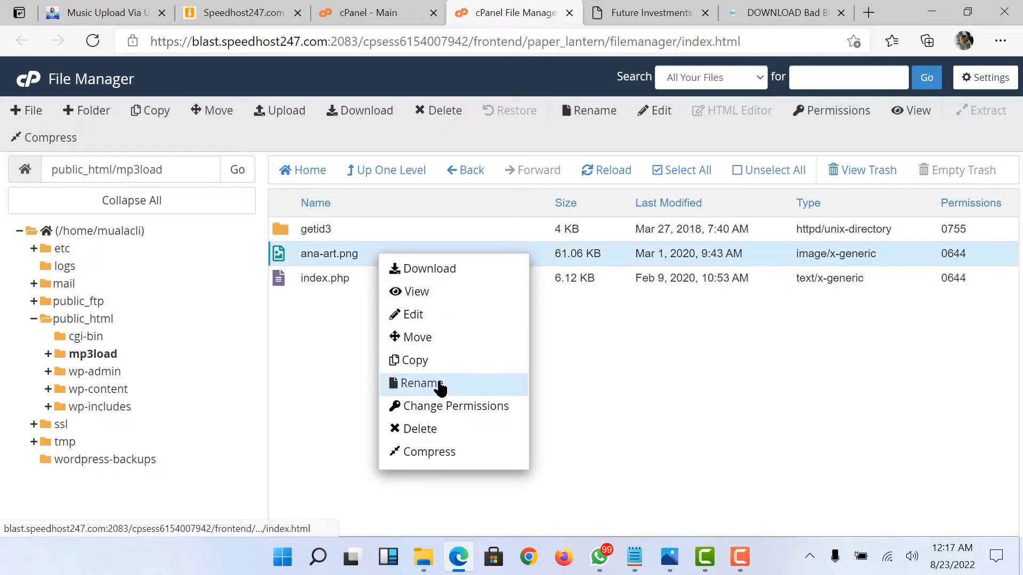
click(421, 383)
drag(401, 313, 346, 312)
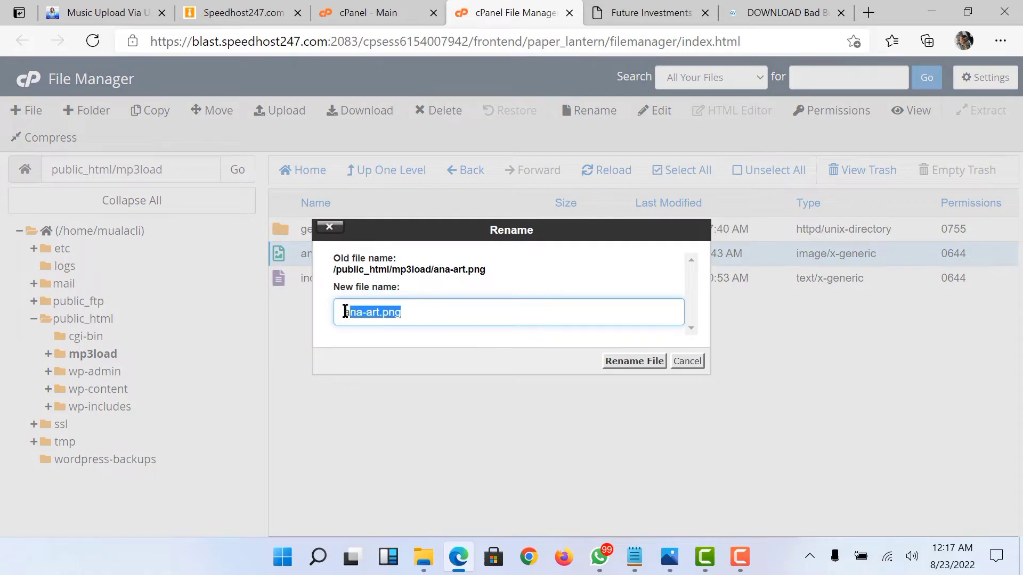
right_click(346, 311)
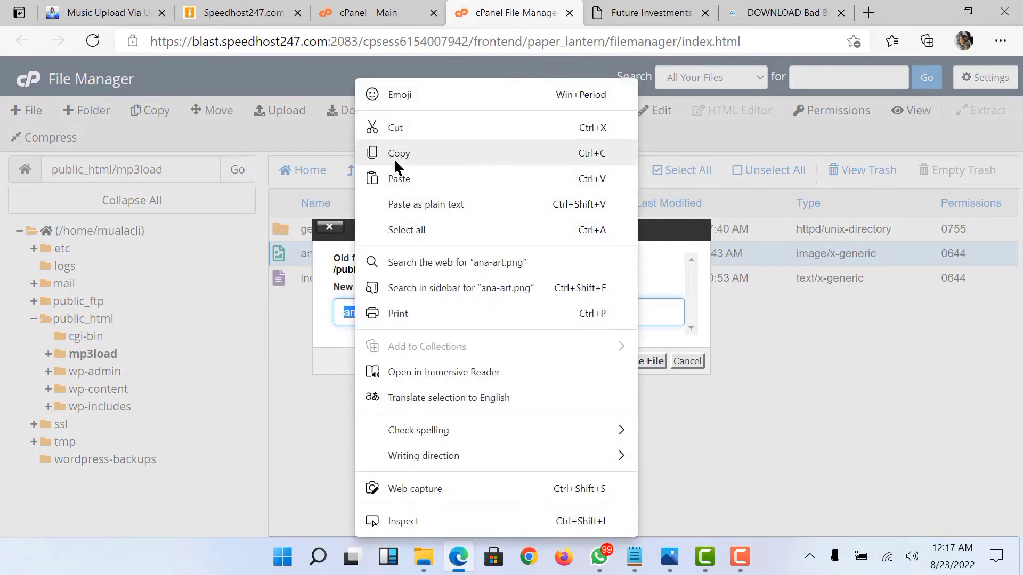
click(395, 127)
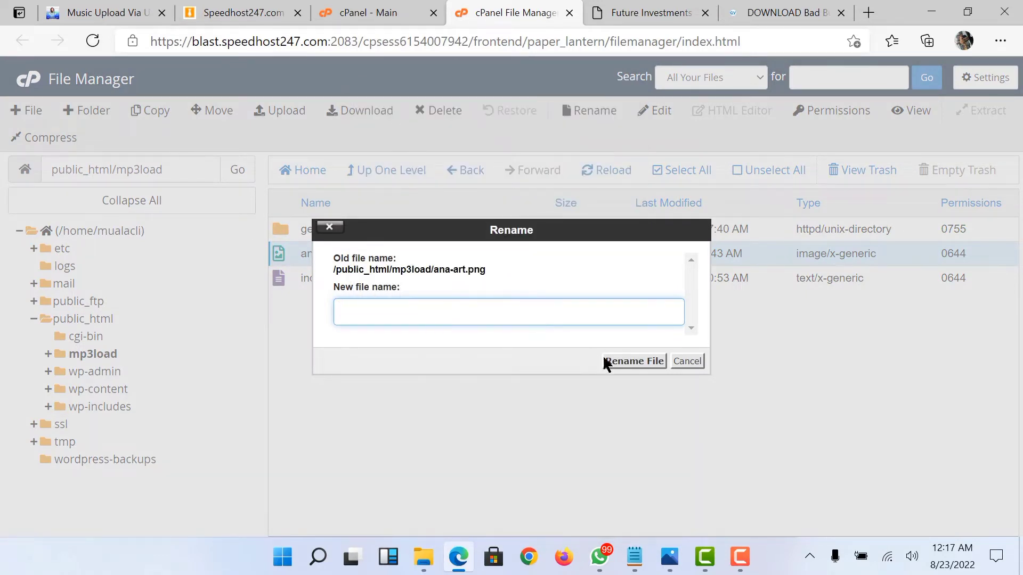
click(687, 362)
Move the ana-art.png image in the mp3load folder to the trash
right_click(343, 264)
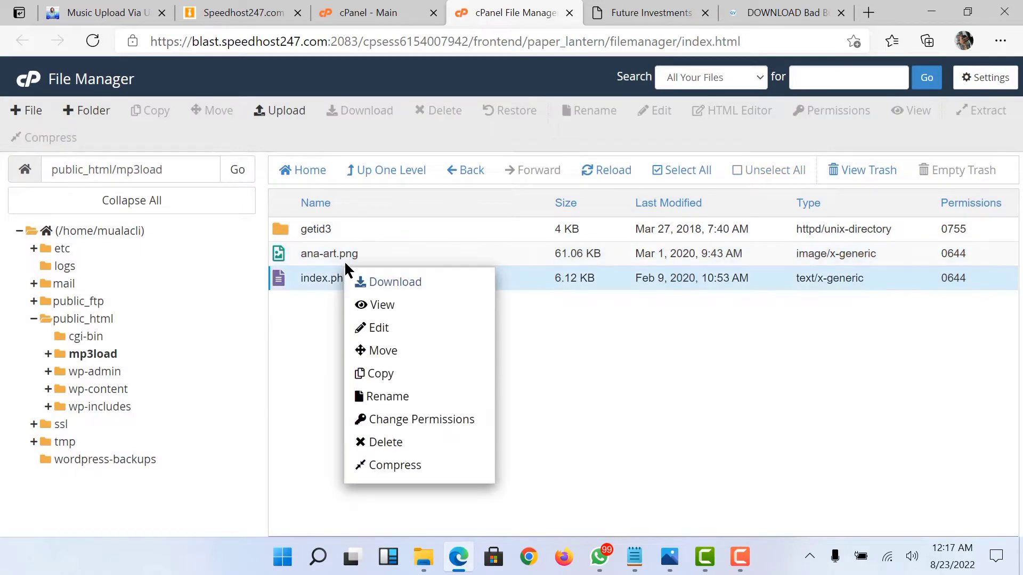
right_click(346, 257)
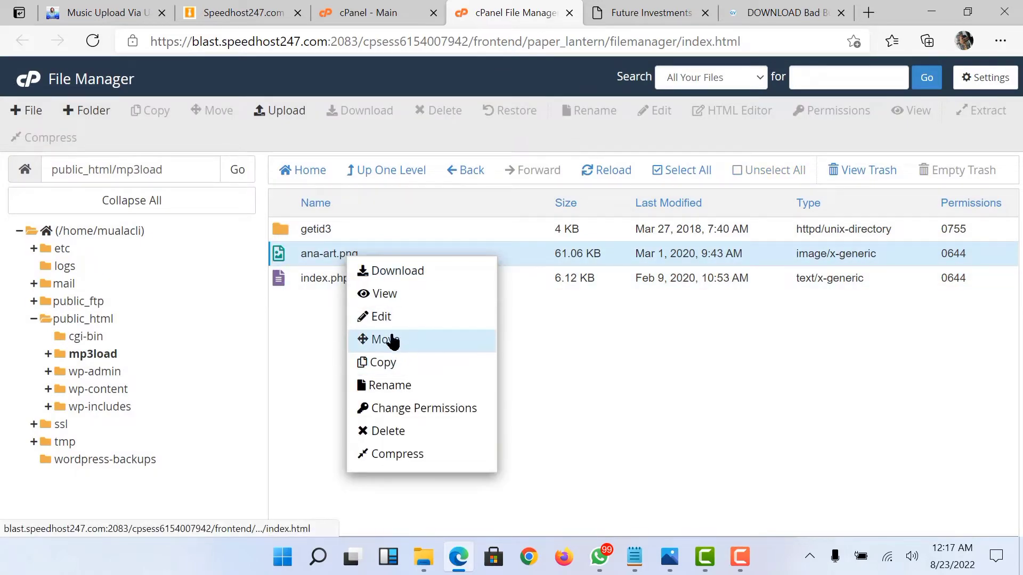
click(412, 431)
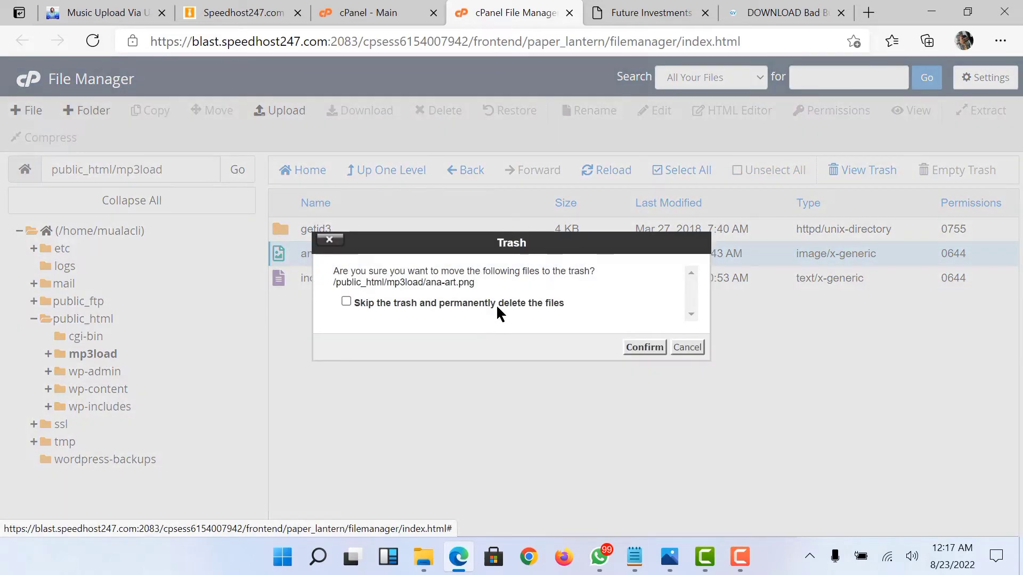
click(625, 346)
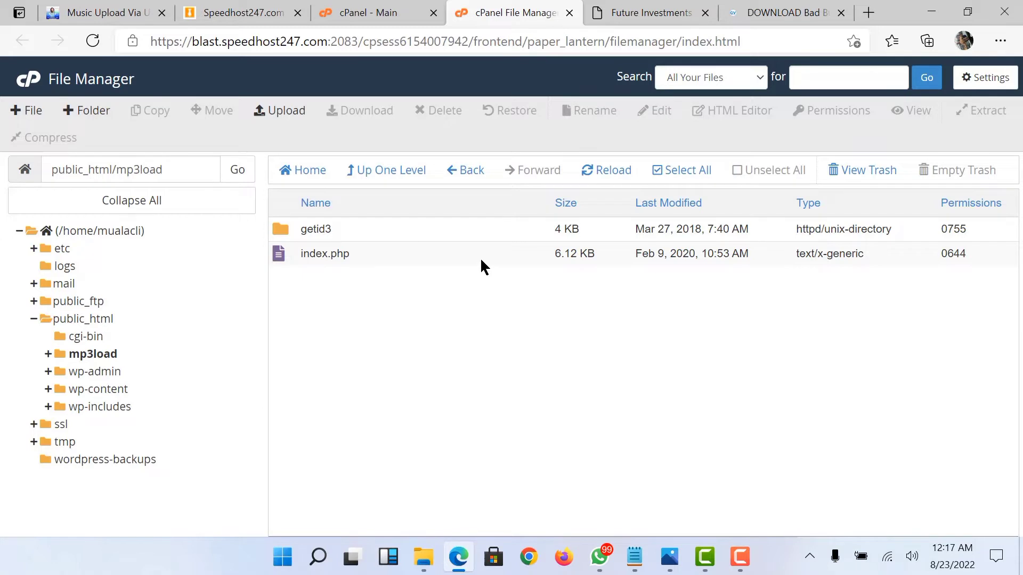
Upload "WhatsApp Image 2022-08-20 at 9.43.35 PM.jpeg" from the local Music folder to public_html/mp3load and return to the folder listing
click(273, 113)
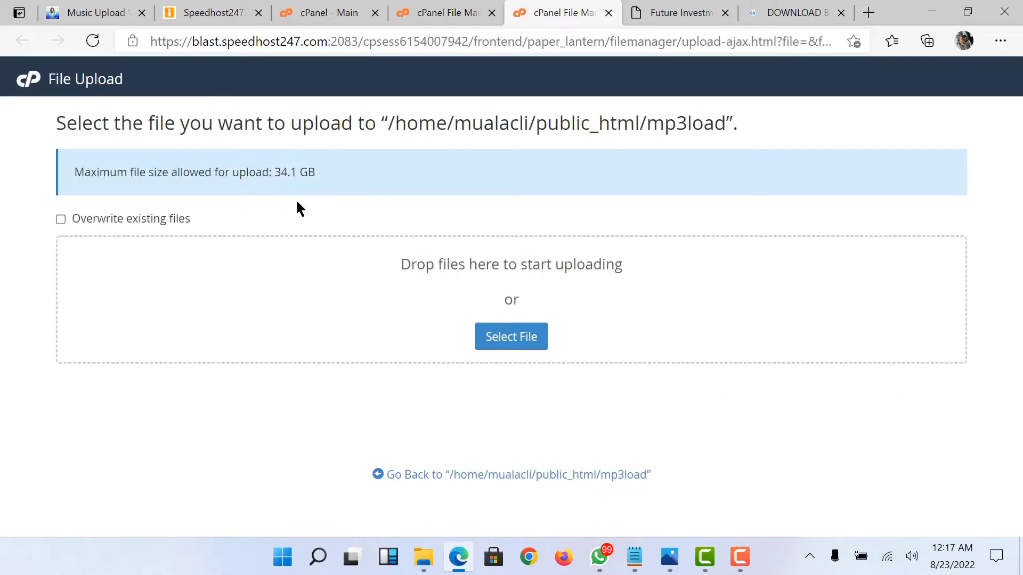
click(521, 343)
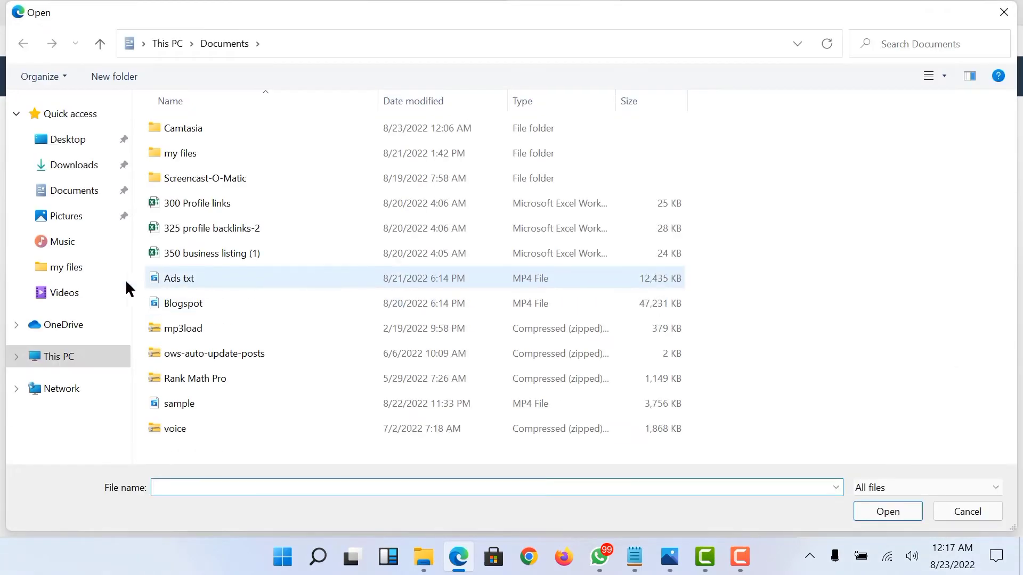
click(68, 242)
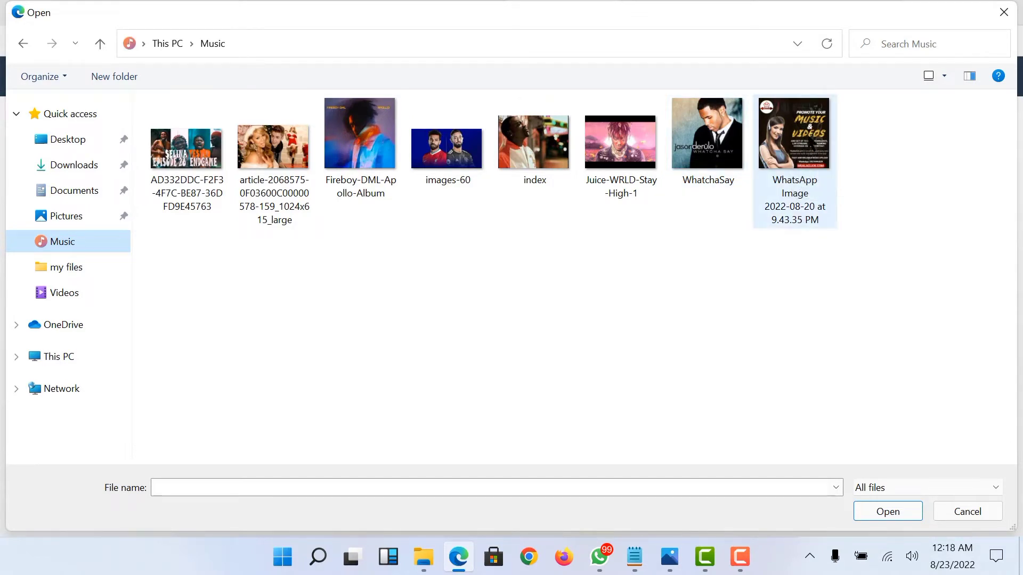
click(816, 154)
click(906, 504)
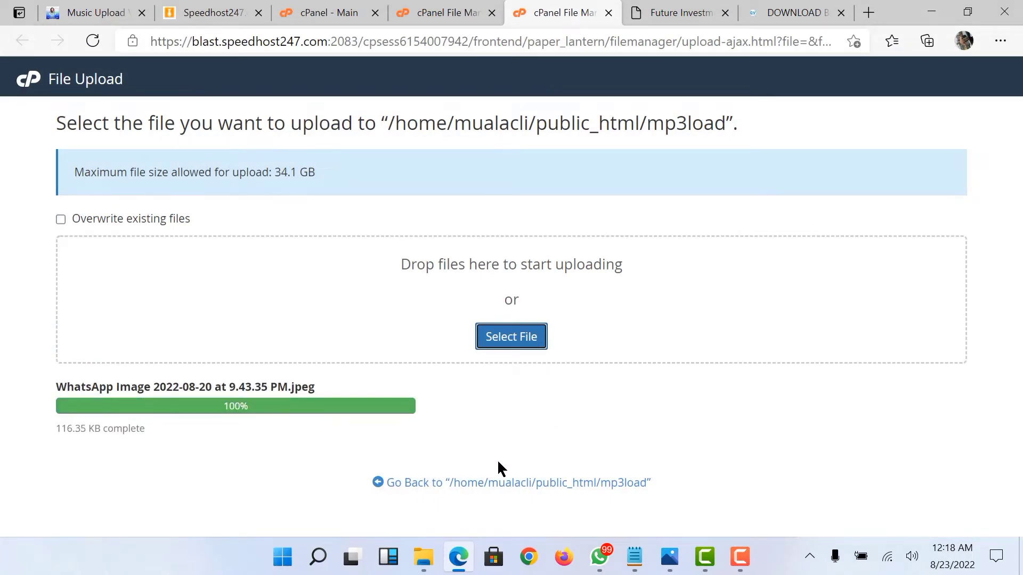
click(493, 483)
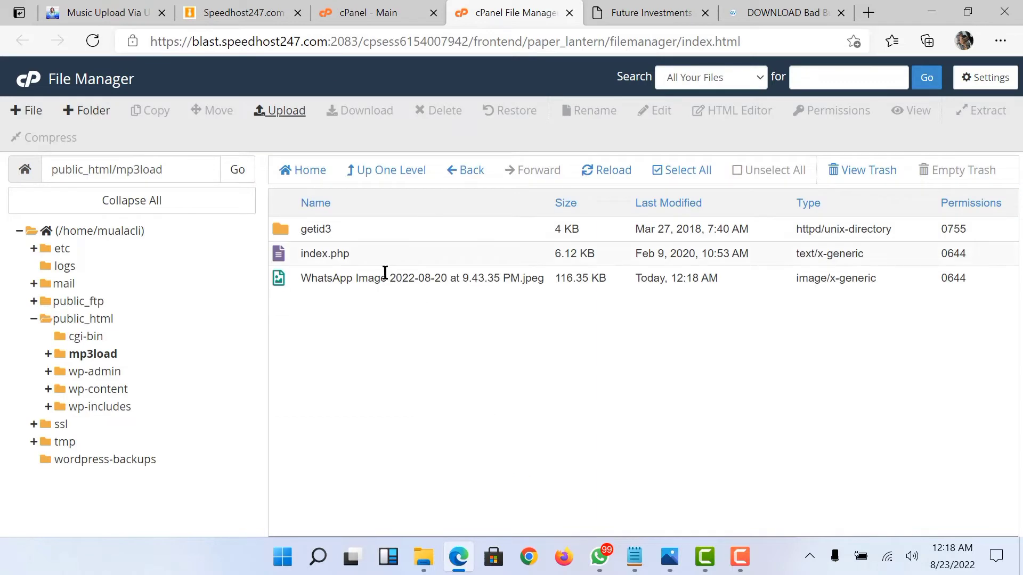
Rename the uploaded WhatsApp image in mp3load to ana-art.png, using the name on the clipboard
right_click(389, 286)
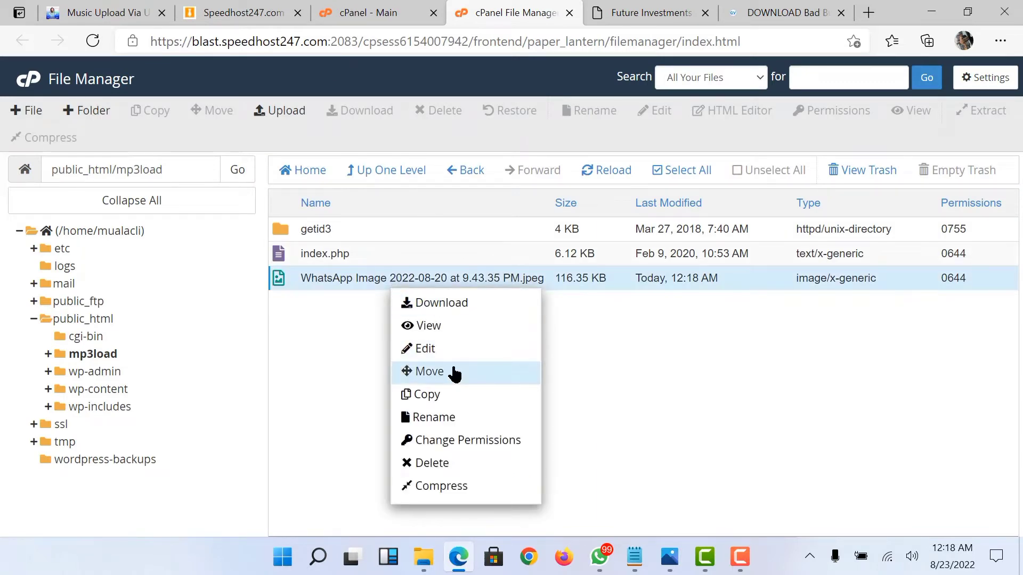
click(426, 417)
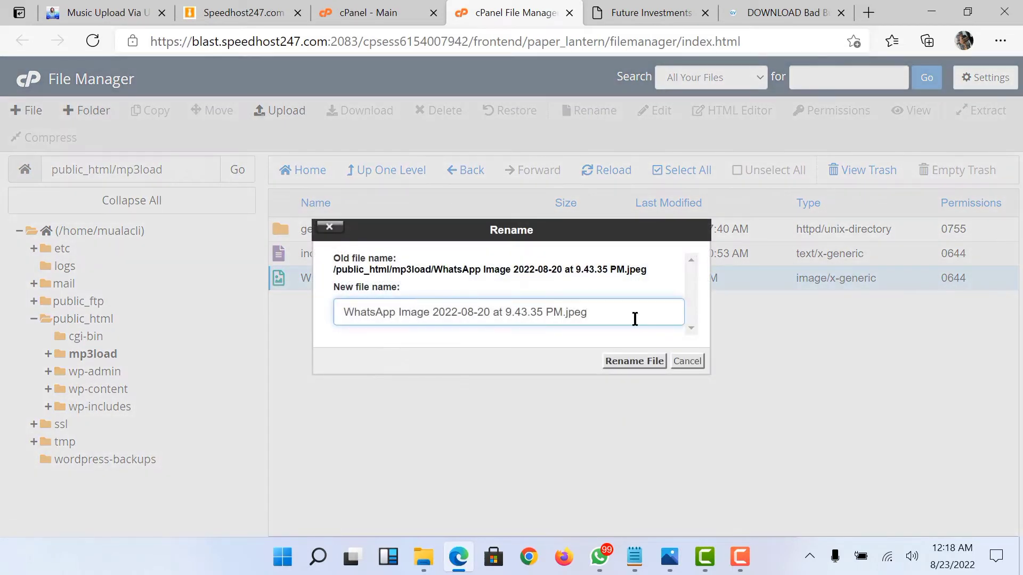
drag(634, 318, 355, 312)
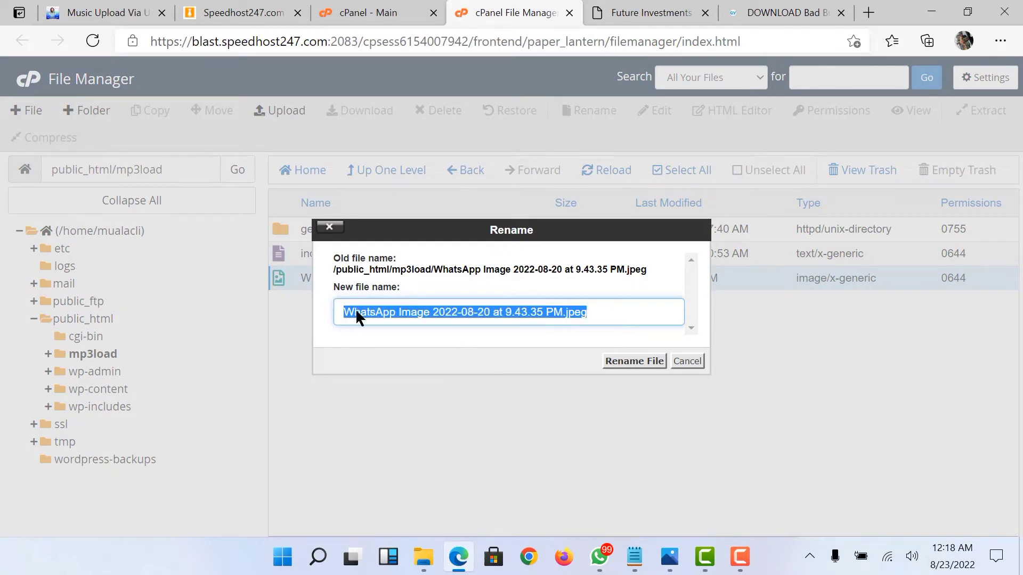
right_click(356, 312)
click(418, 180)
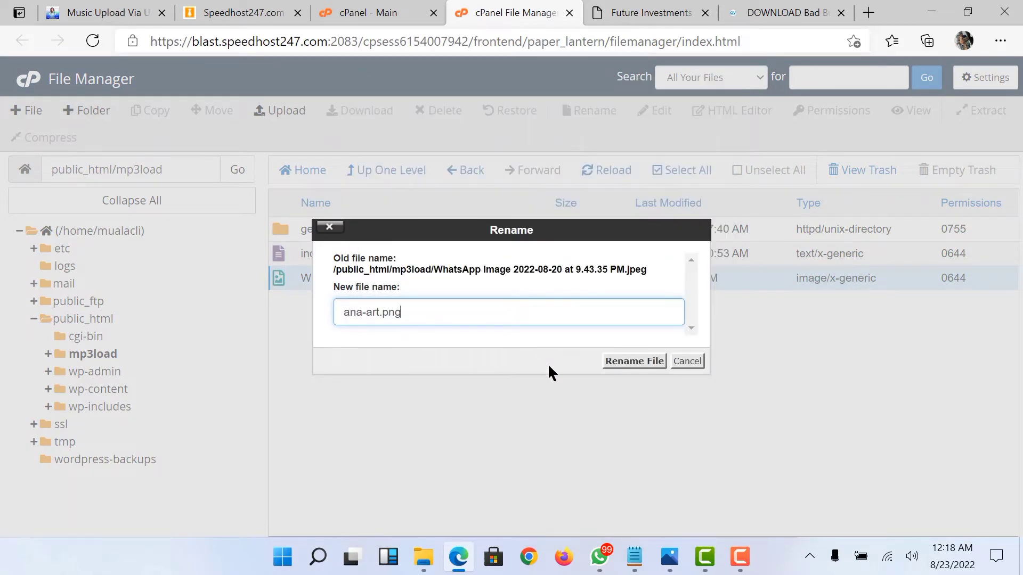
click(639, 361)
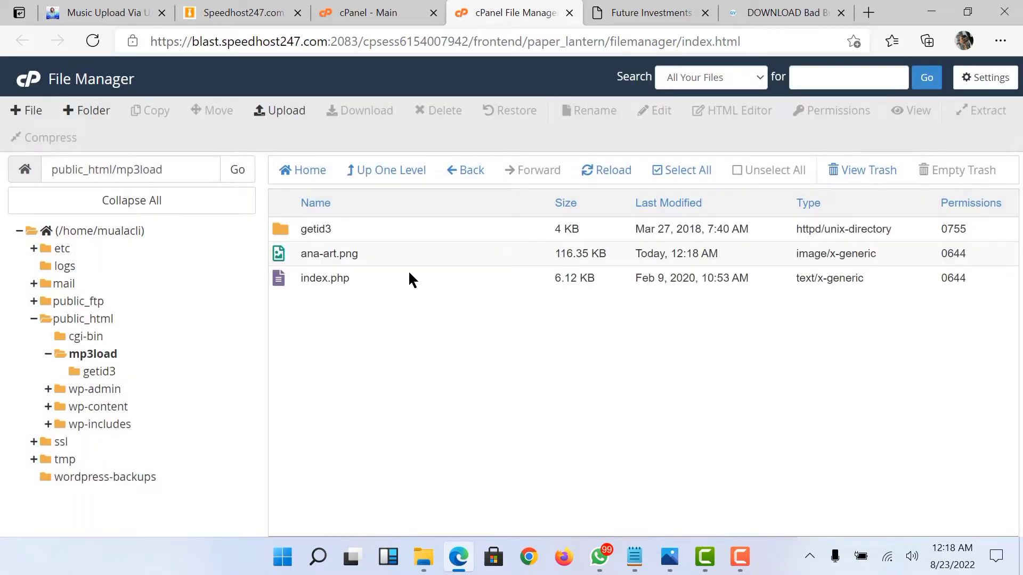
Open index.php from the mp3load folder in the code editor, accepting the encoding dialog
right_click(358, 277)
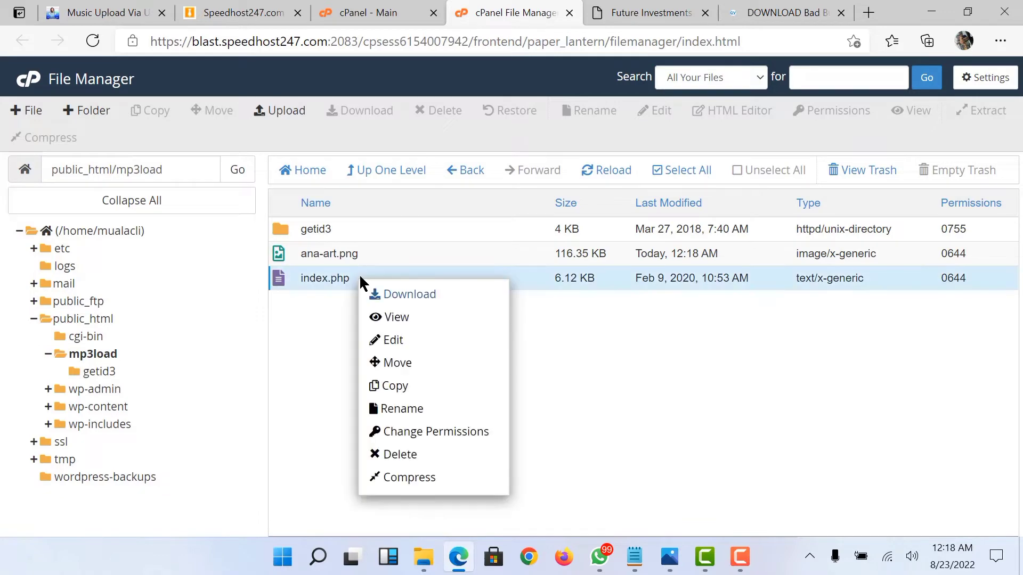
click(405, 343)
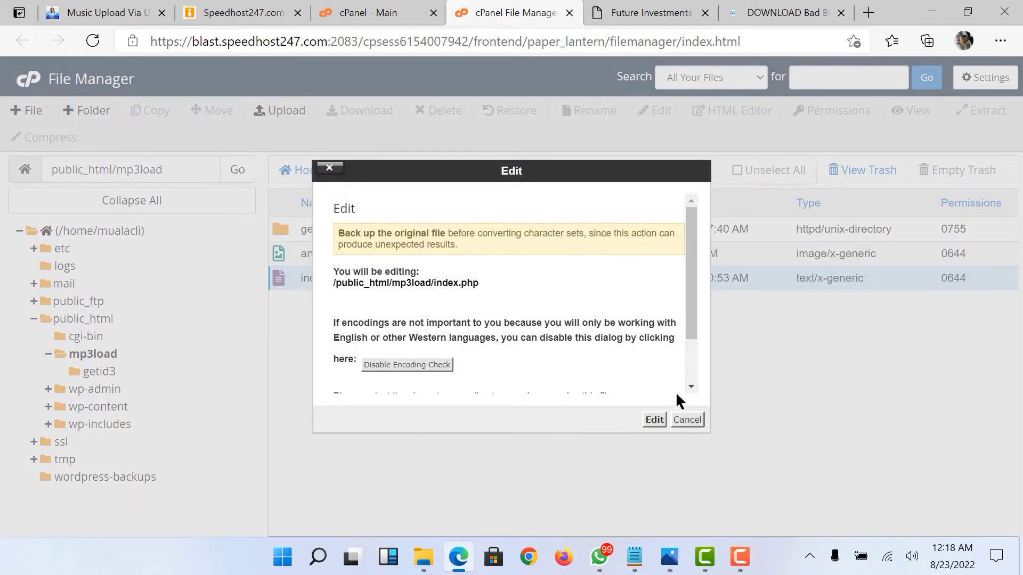
click(655, 418)
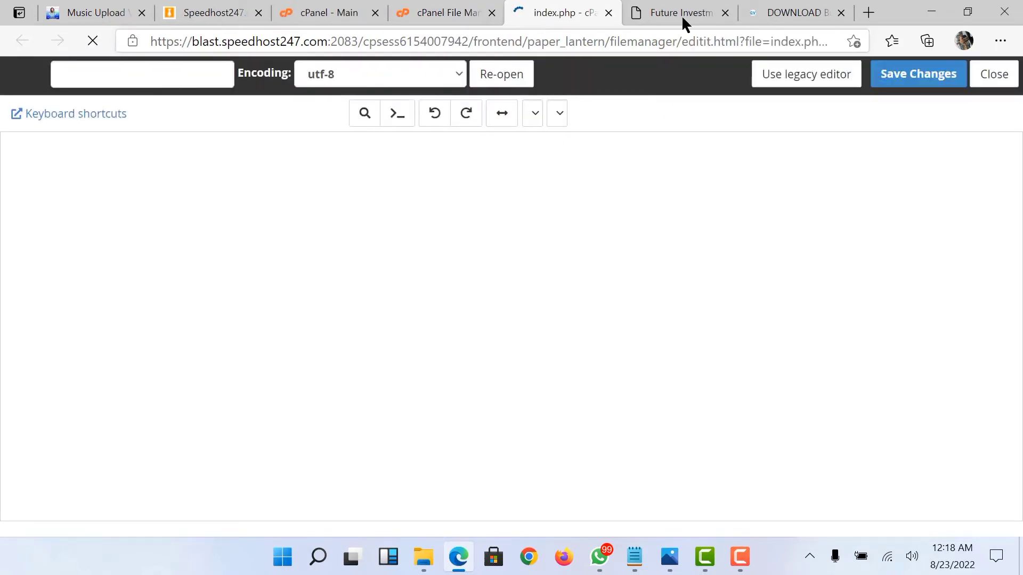
Copy the domain mualaclick.com from the WordPress site's address and paste it over the text in the open Notepad document
click(683, 21)
click(269, 42)
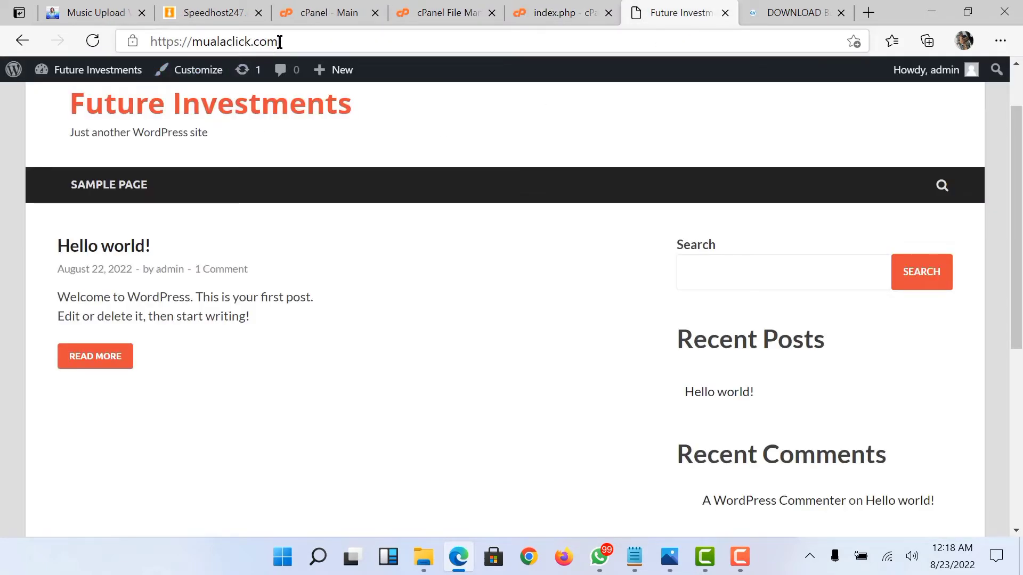
drag(270, 42, 193, 43)
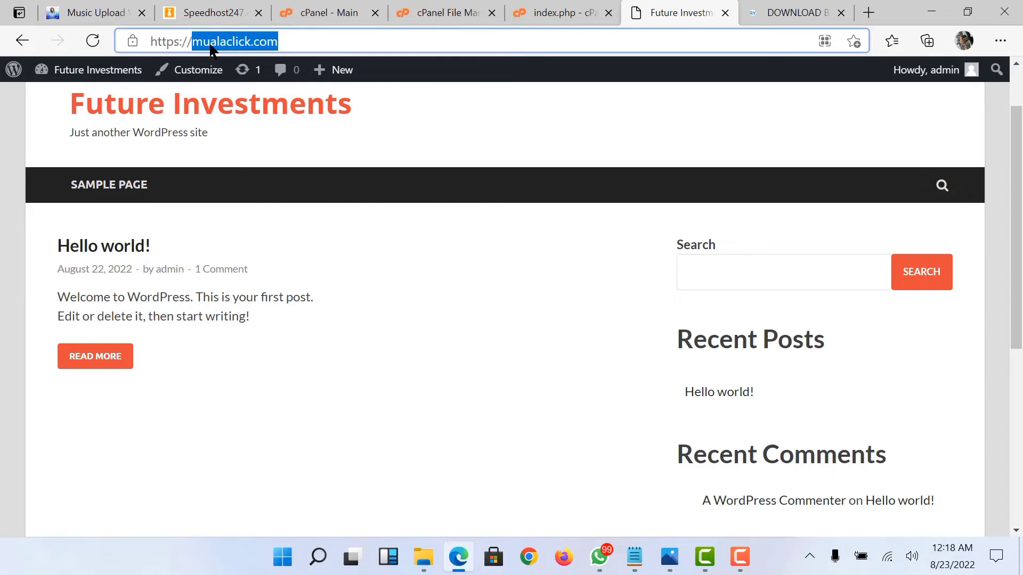
right_click(213, 42)
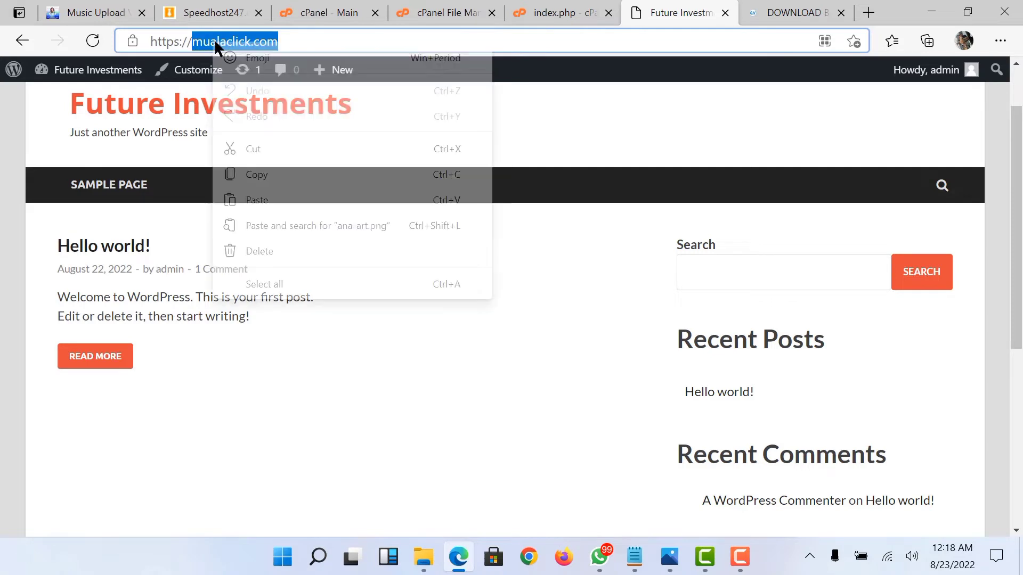
click(282, 171)
click(638, 565)
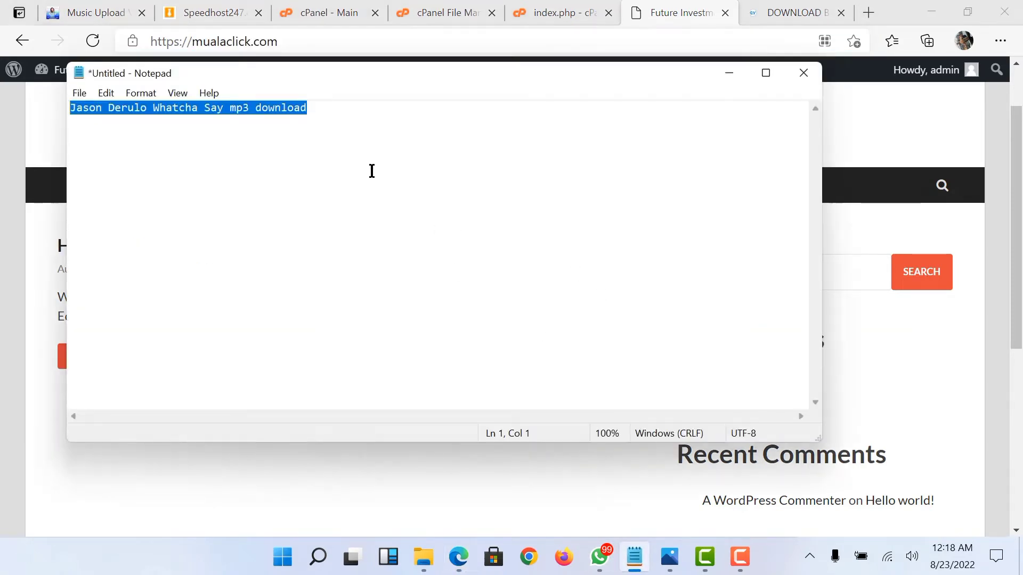
right_click(227, 113)
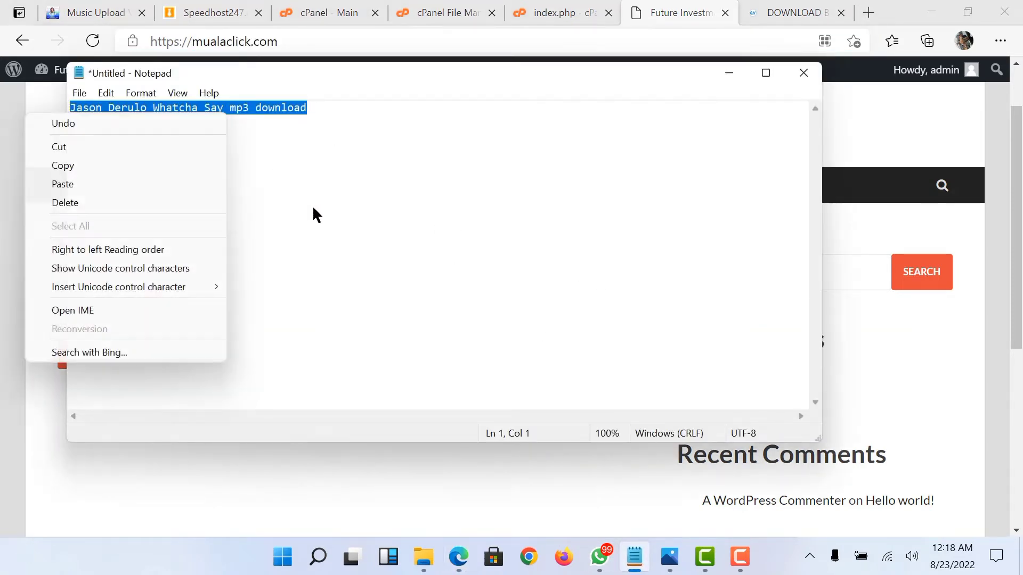
click(58, 185)
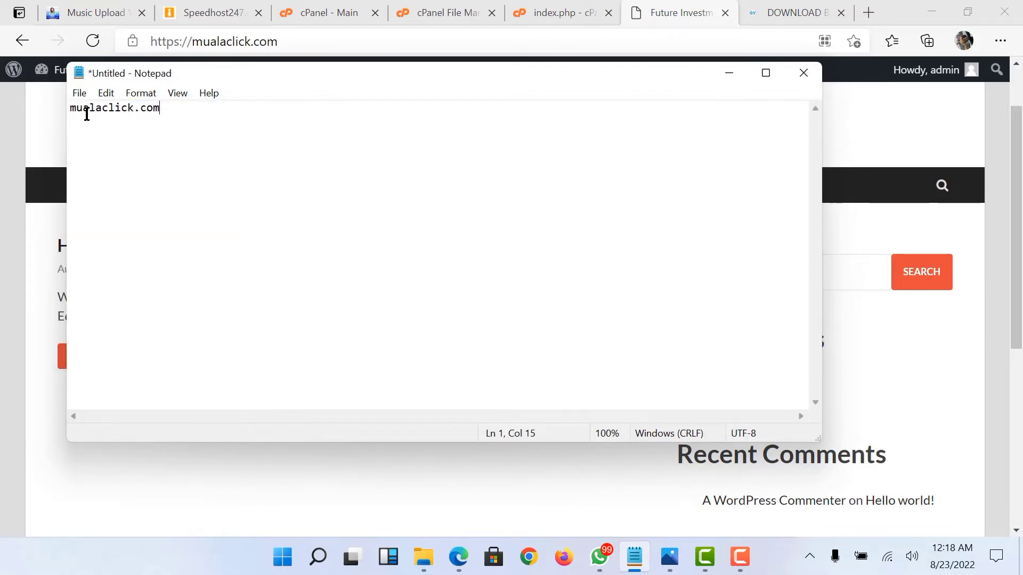
Add the uppercase line MUALACLICK.COM below the domain in Notepad and copy that line
click(83, 107)
click(74, 108)
click(191, 112)
text(LA)
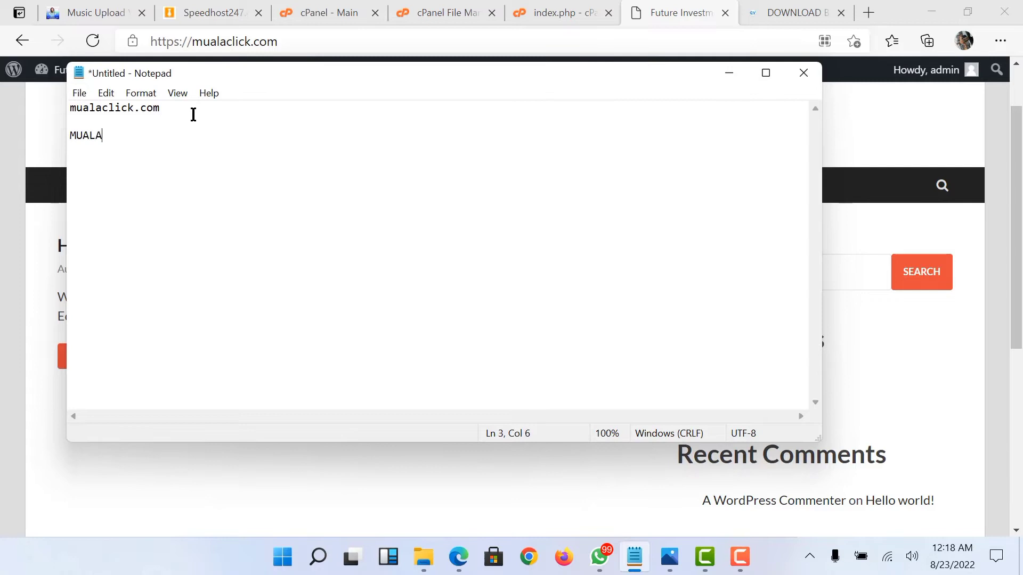
text(CLICK.COM)
key(Return)
key(shift+Up)
right_click(121, 136)
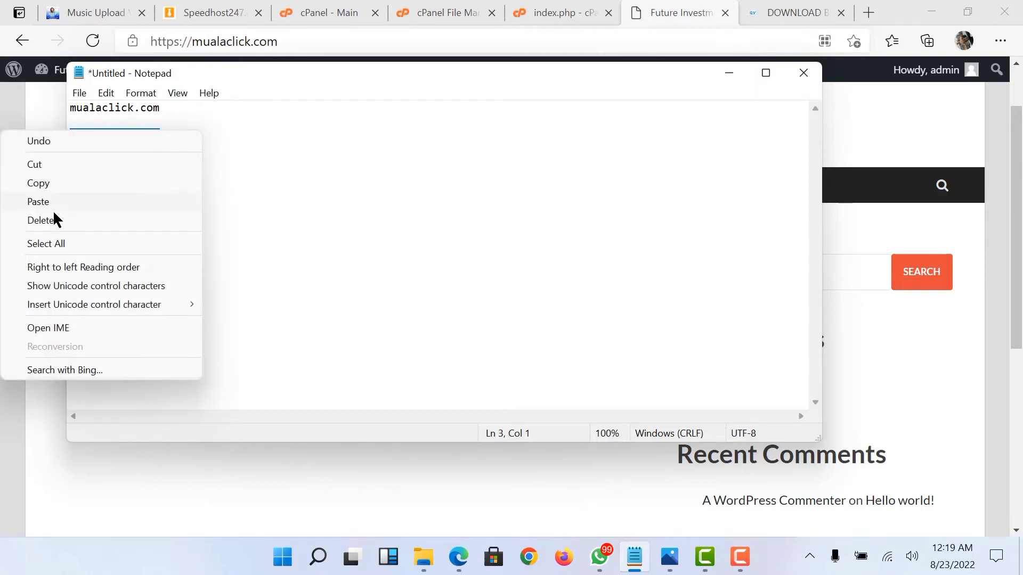
click(36, 181)
Return to index.php in the browser and set $default_genre on line 14 to maulaclick.com
click(202, 488)
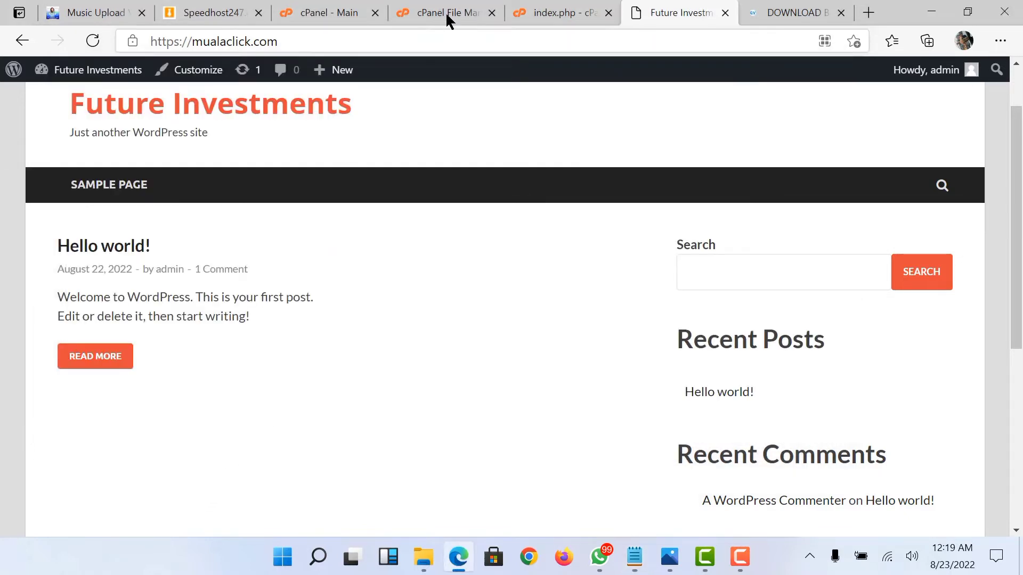
click(560, 12)
scroll(227, 263, down, 2)
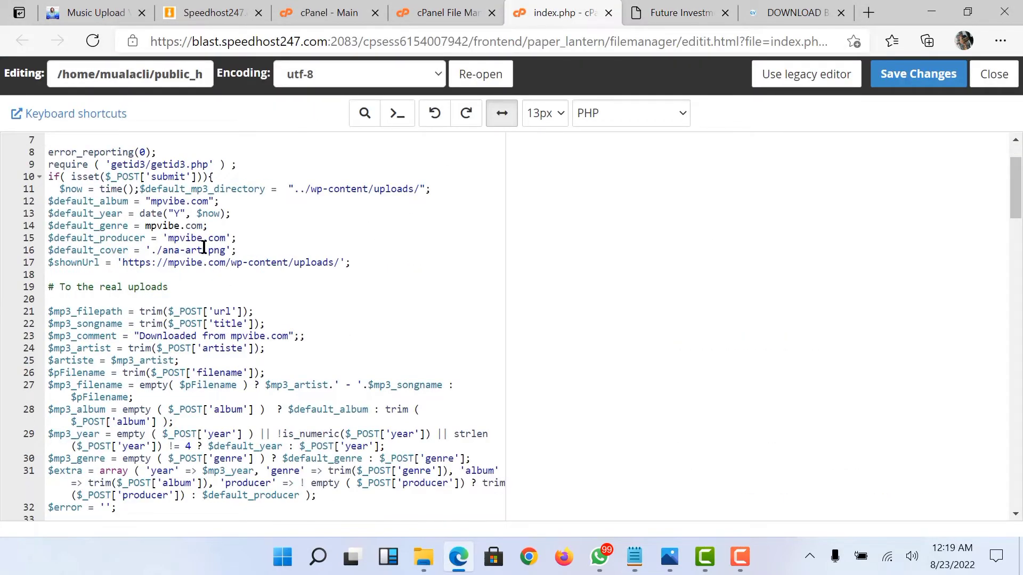
drag(203, 225, 151, 226)
click(162, 226)
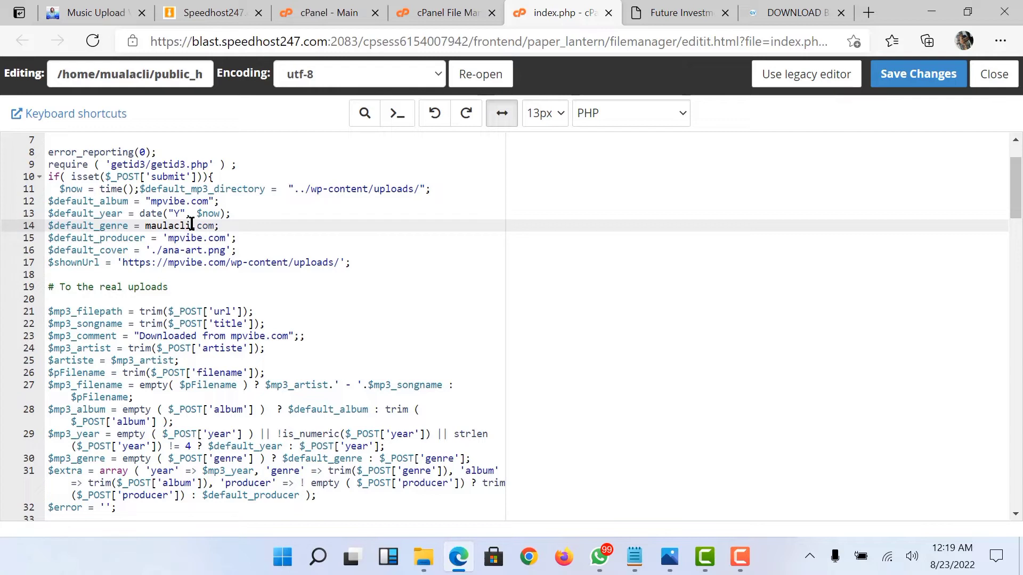
text(p)
text(k)
Set $default_producer on line 15 of index.php to 'mualaclick.com'
click(201, 237)
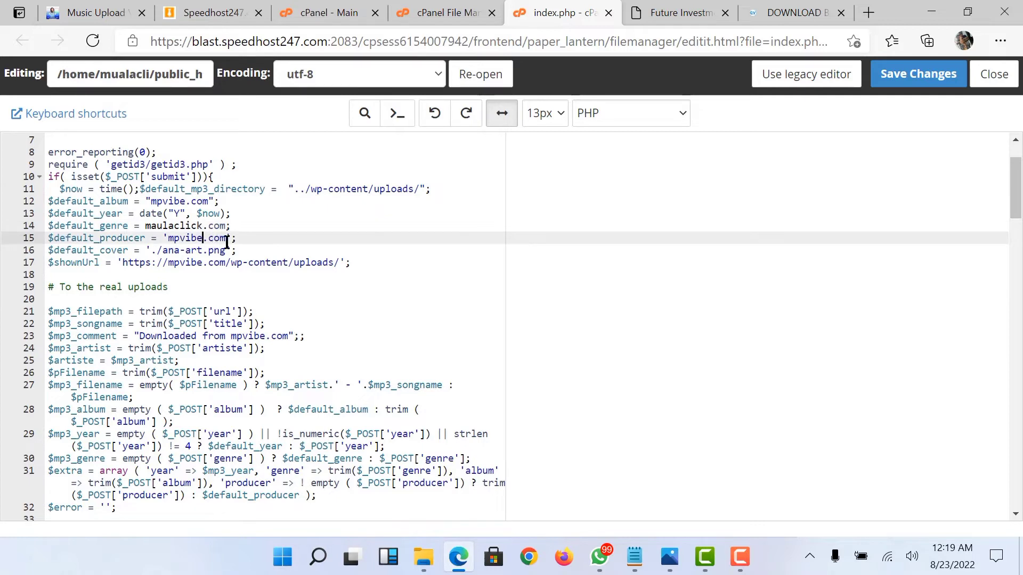
key(BackSpace)
key(BackSpace)
key(BackSpace)
key(BackSpace)
key(BackSpace)
key(BackSpace)
text(muali)
text(ck)
key(BackSpace)
key(BackSpace)
key(BackSpace)
text(aclick)
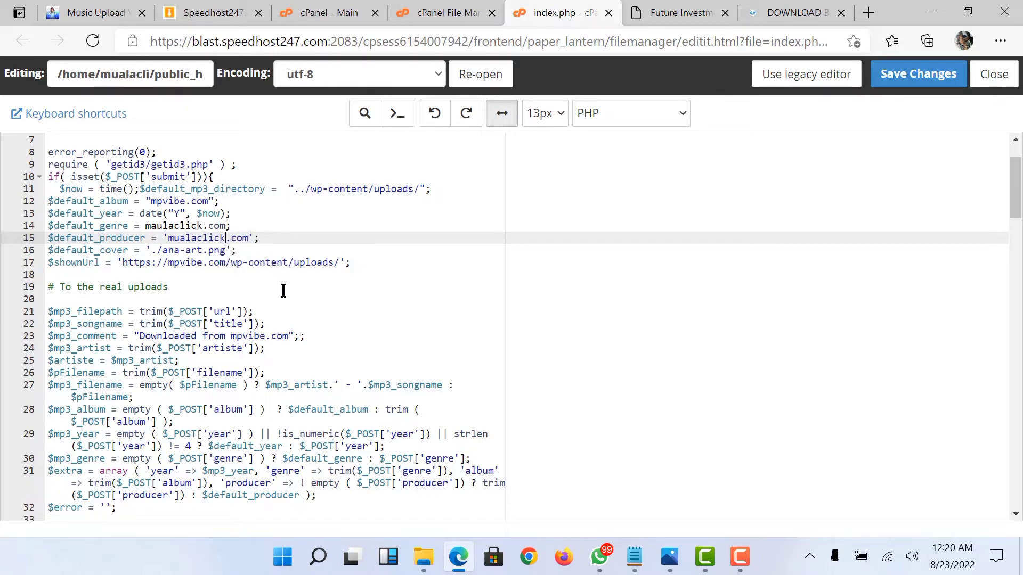
click(203, 263)
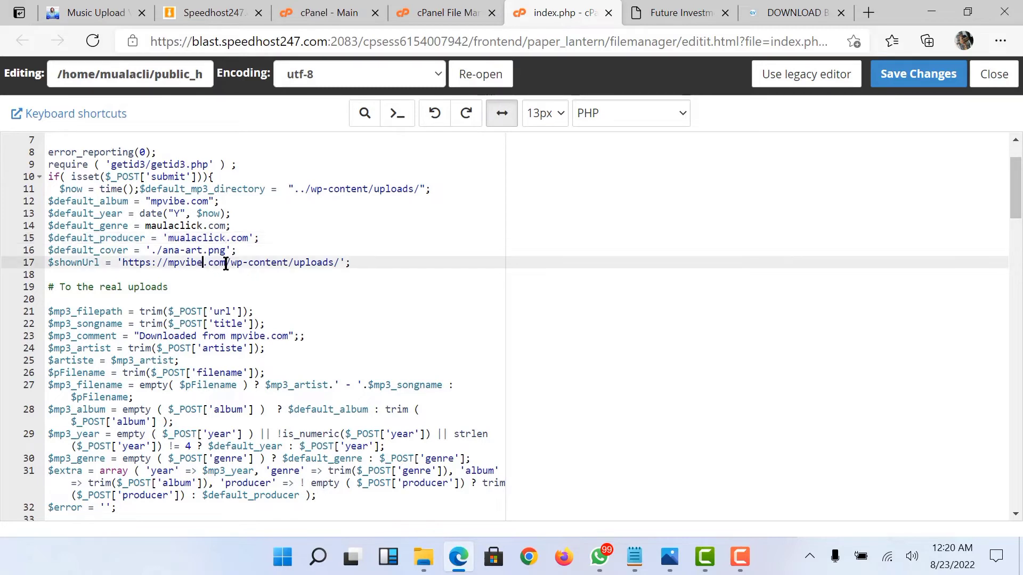
key(BackSpace)
key(BackSpace)
key(BackSpace)
key(BackSpace)
key(BackSpace)
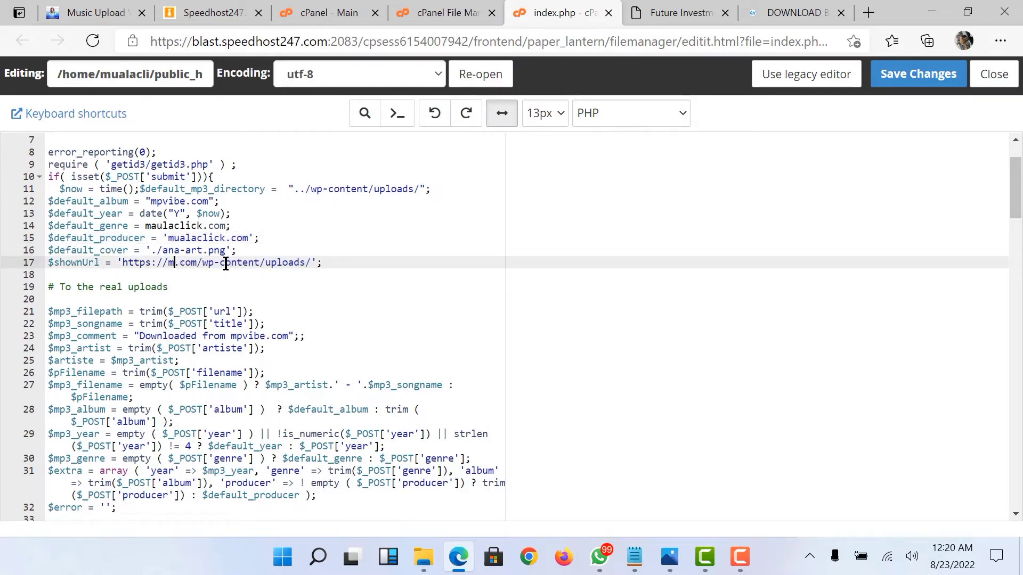
text(a)
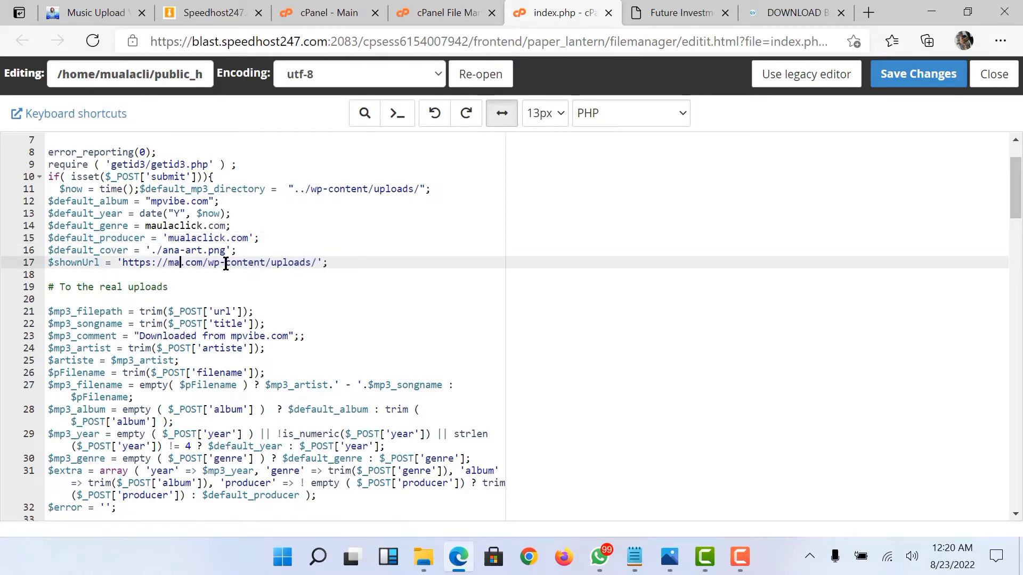
text(la)
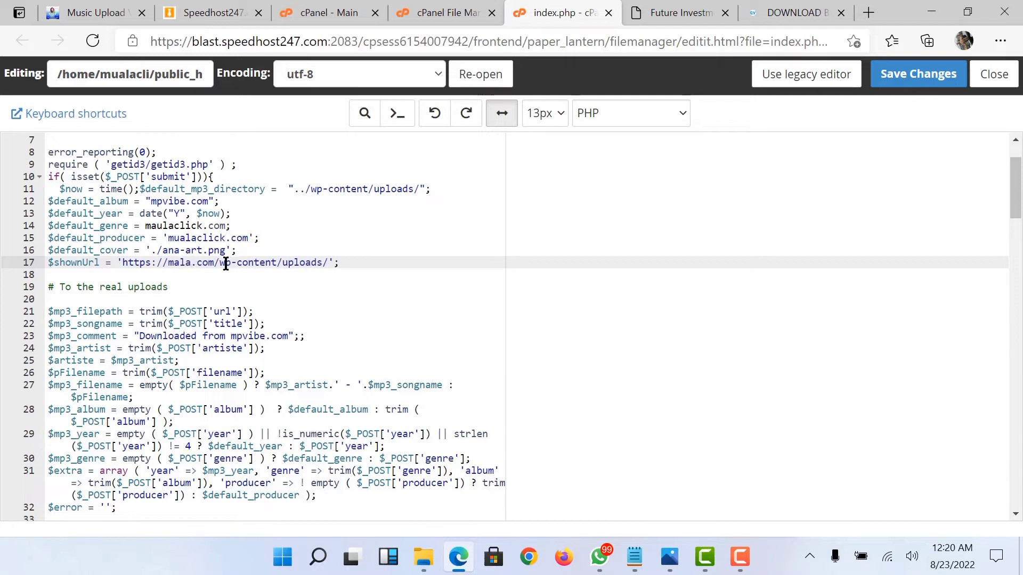
key(BackSpace)
key(BackSpace)
key(BackSpace)
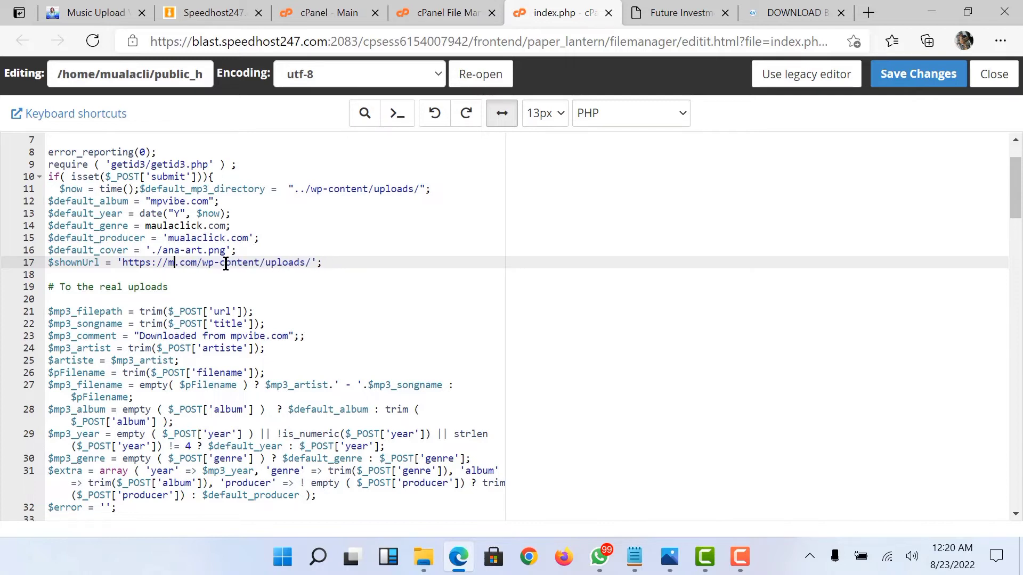
text(au)
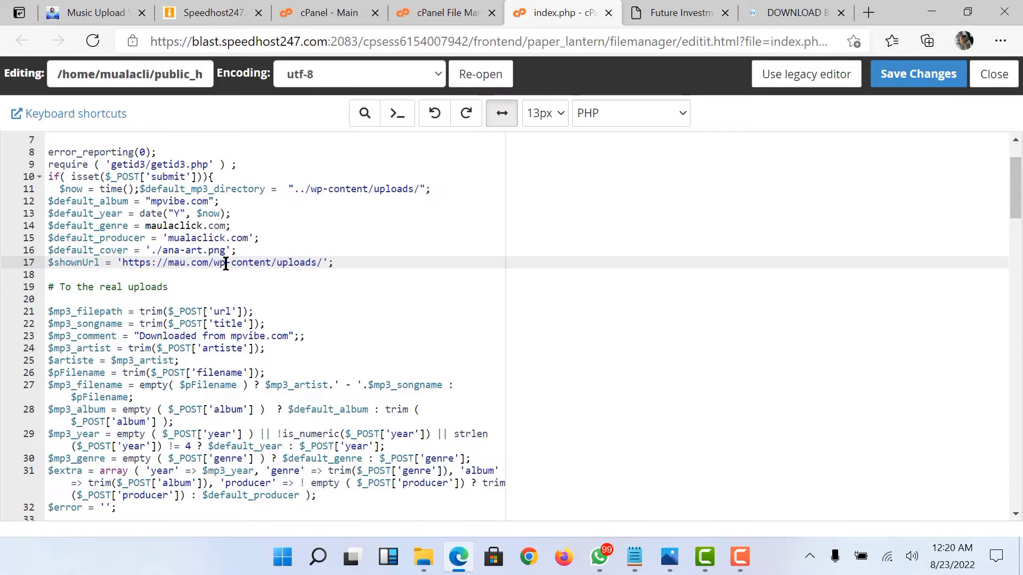
text(la)
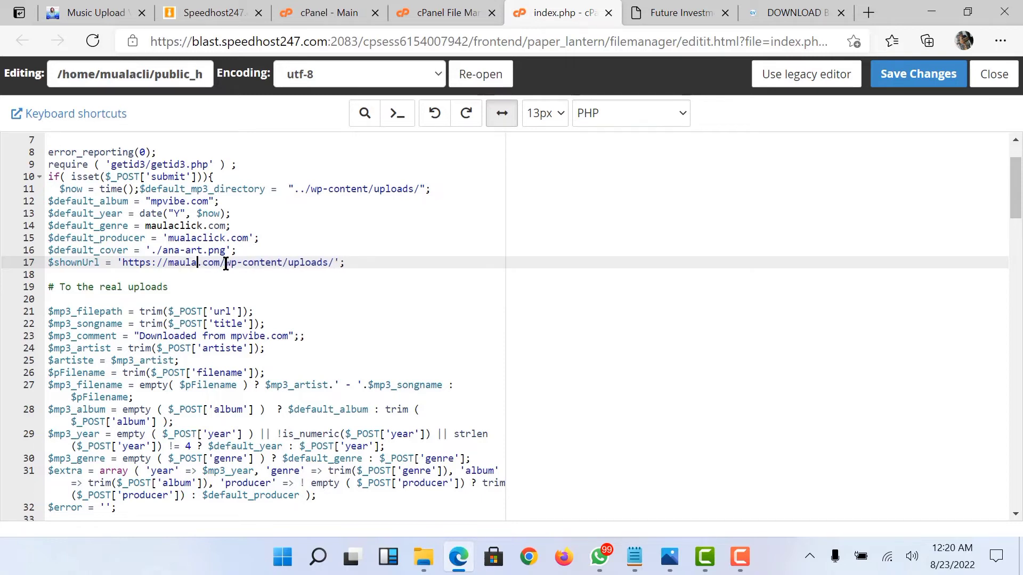
text(c)
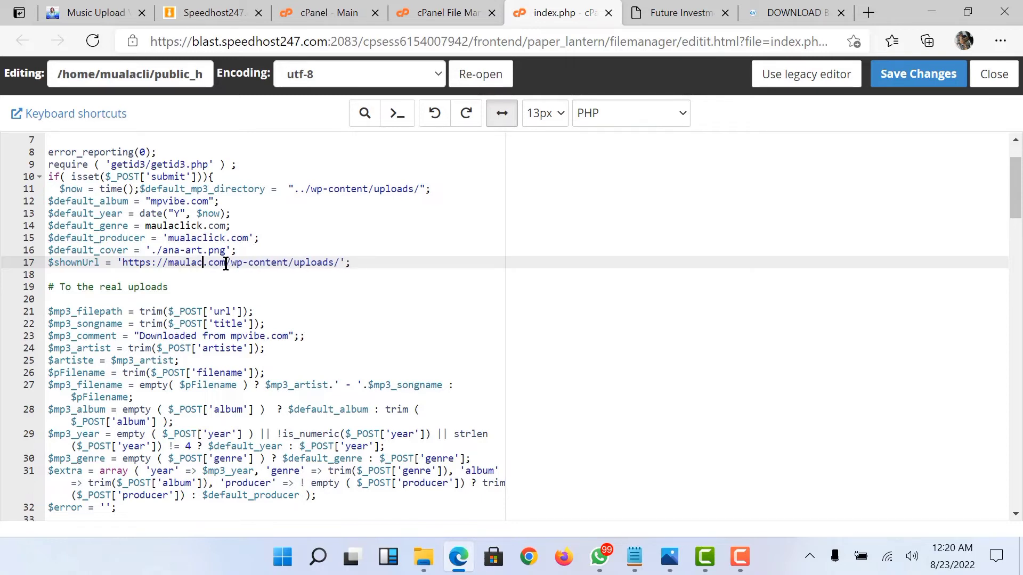
text(lick)
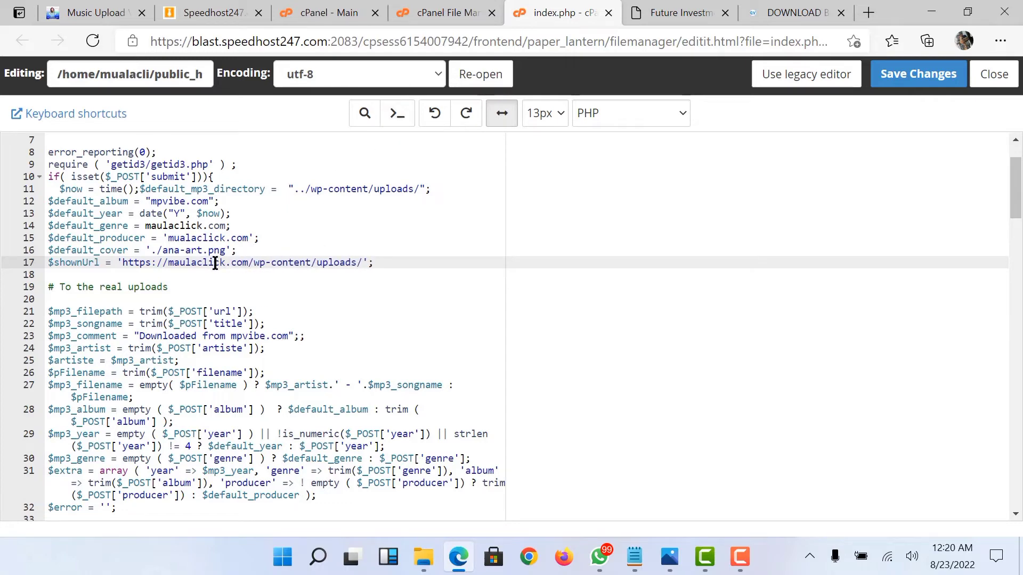
Replace mpvibe.com in the h1 welcome heading on line 127 with the copied MUALACLICK.COM
scroll(256, 290, down, 6)
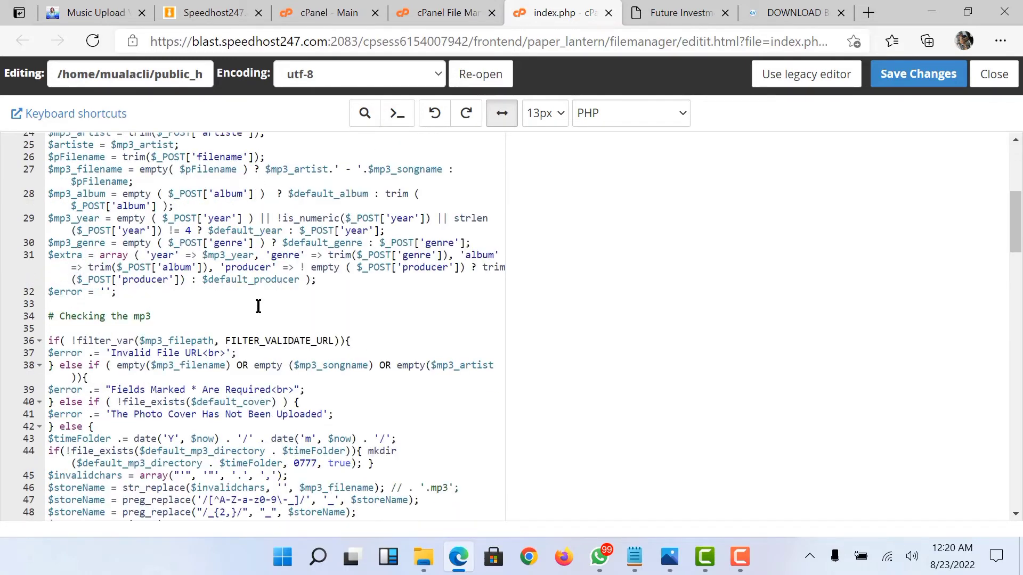
scroll(321, 329, down, 6)
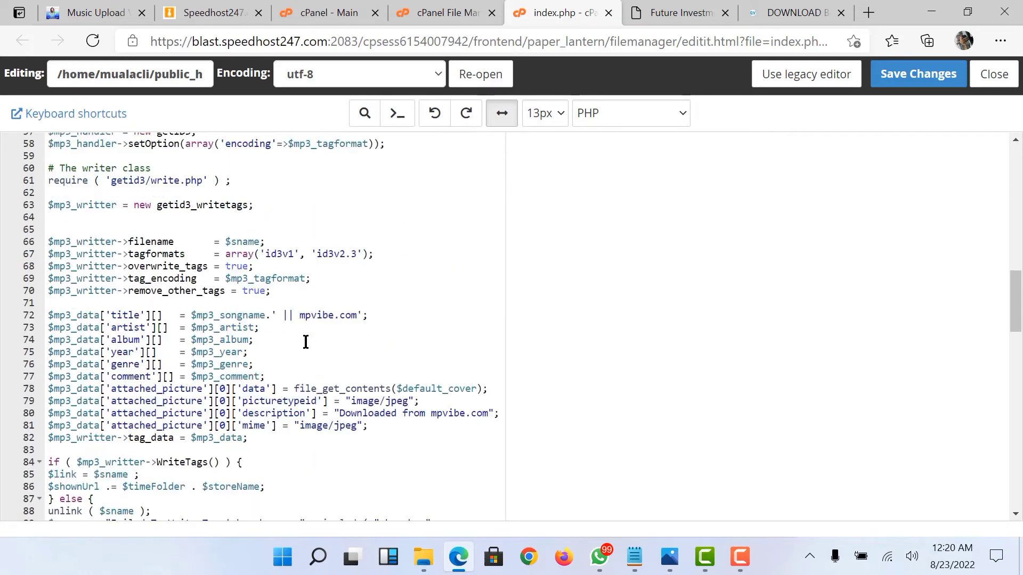
scroll(318, 341, down, 3)
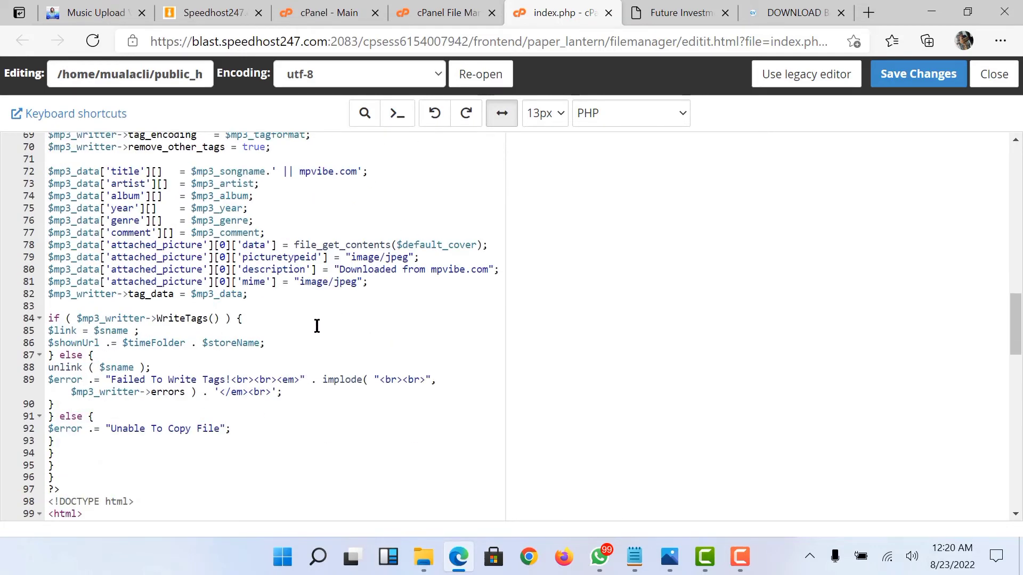
scroll(317, 326, down, 2)
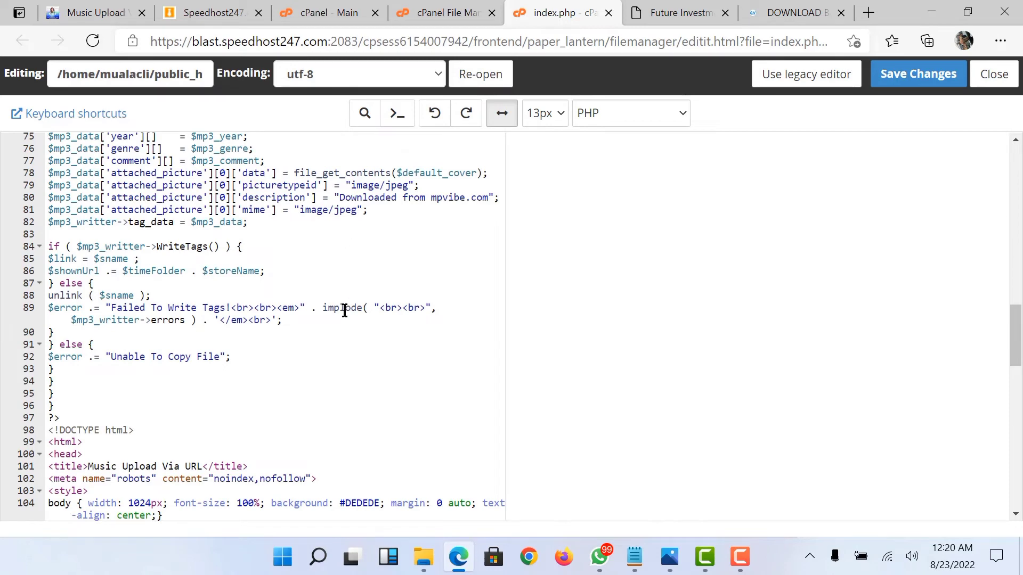
scroll(322, 351, down, 2)
scroll(267, 382, down, 10)
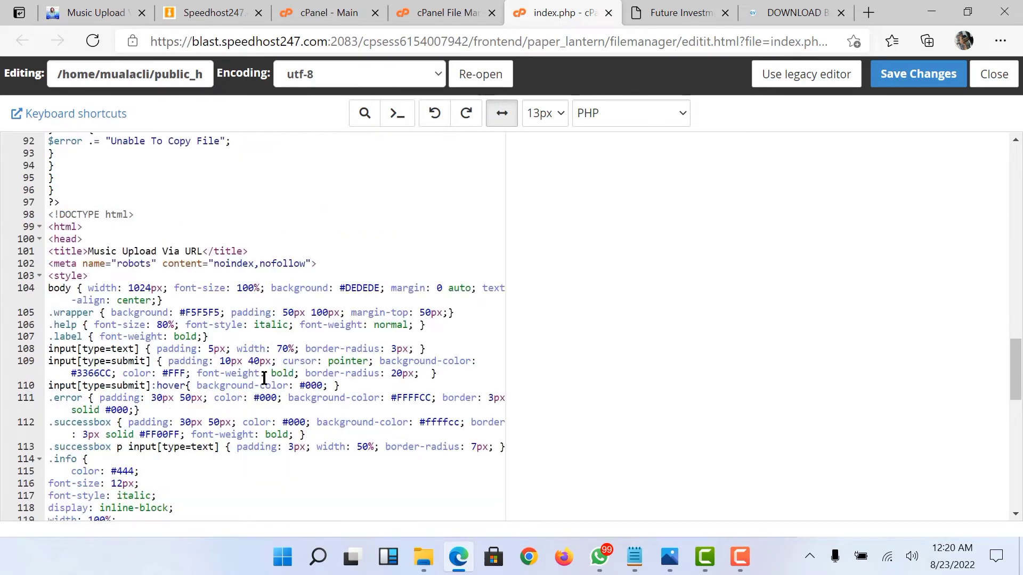
scroll(259, 375, down, 8)
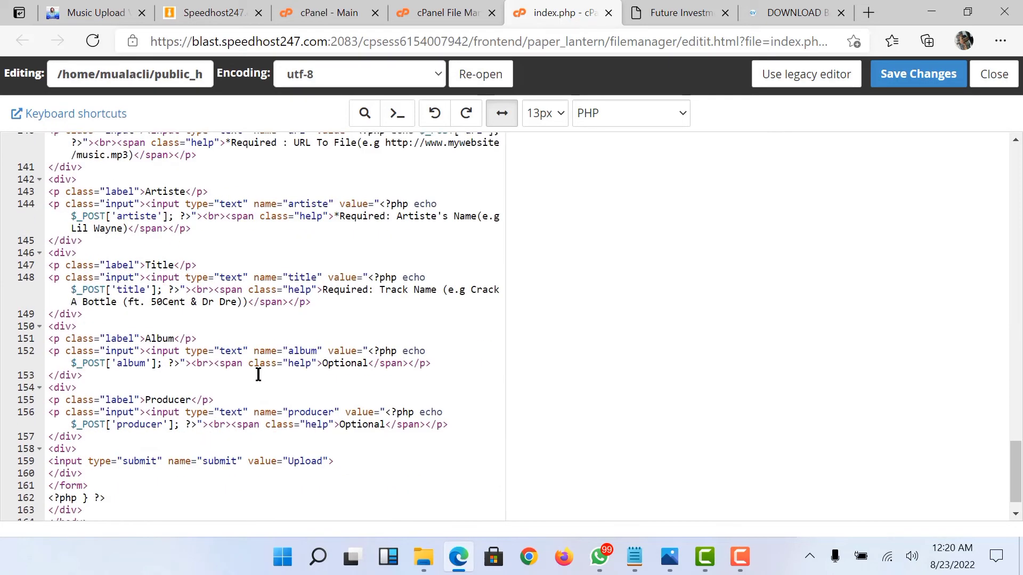
scroll(244, 366, up, 6)
scroll(244, 314, up, 4)
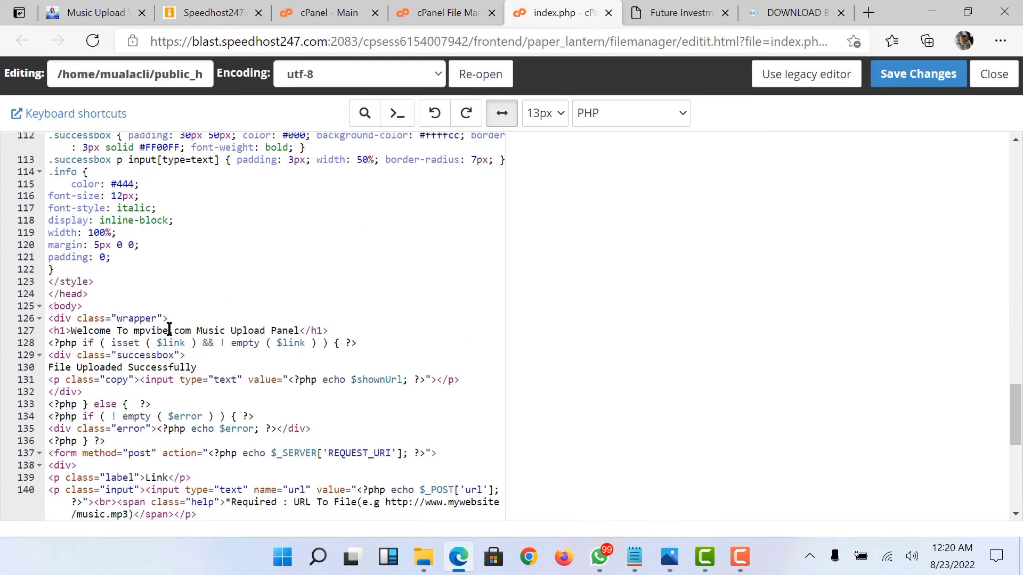
click(167, 331)
key(BackSpace)
key(BackSpace)
key(BackSpace)
key(BackSpace)
key(BackSpace)
key(BackSpace)
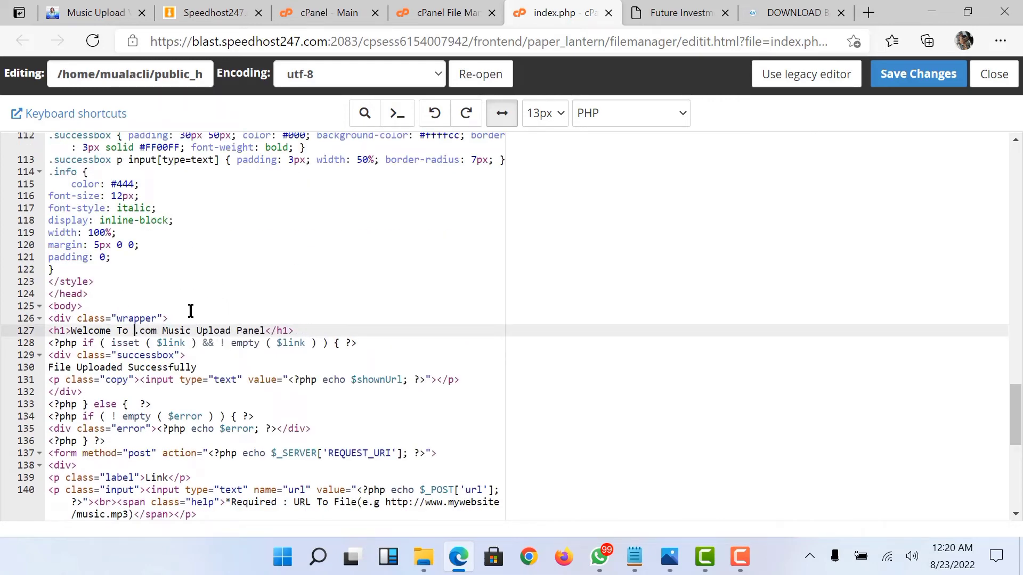
drag(155, 330, 134, 330)
right_click(140, 330)
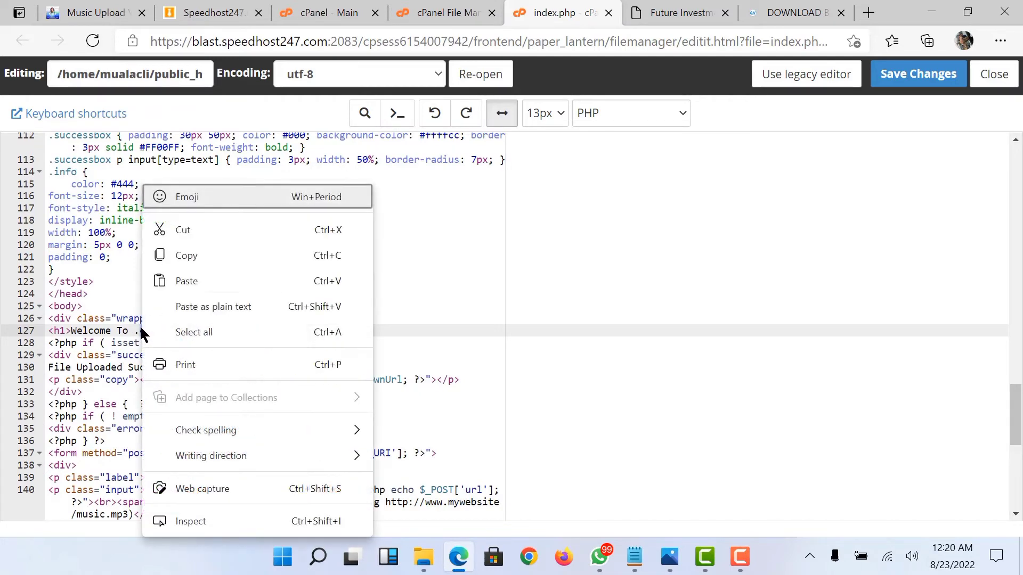
click(186, 281)
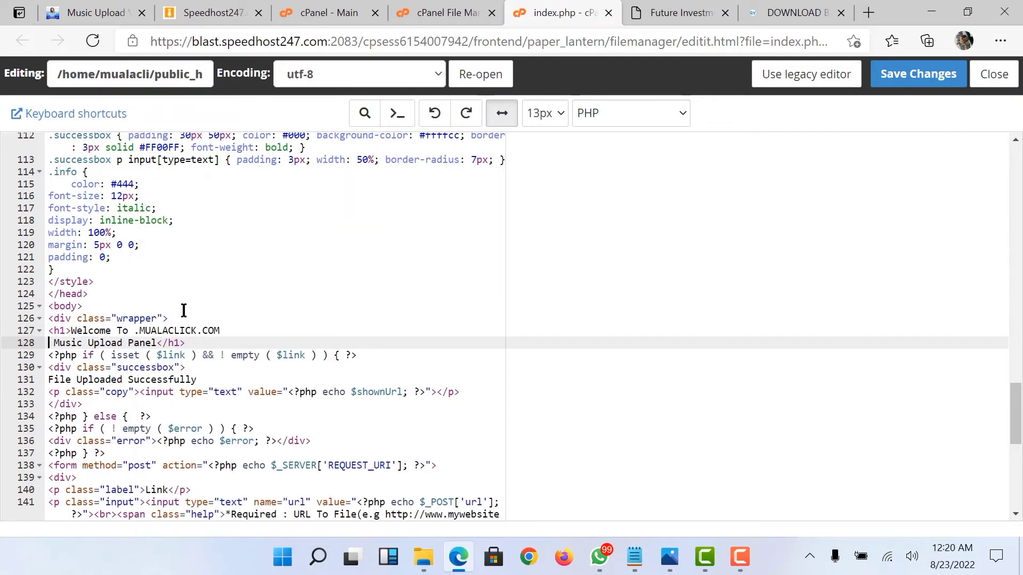
Remove the stray period and line break from the heading so it reads "Welcome To MUALACLICK.COM Music Upload Panel" on one line
click(141, 331)
key(BackSpace)
key(BackSpace)
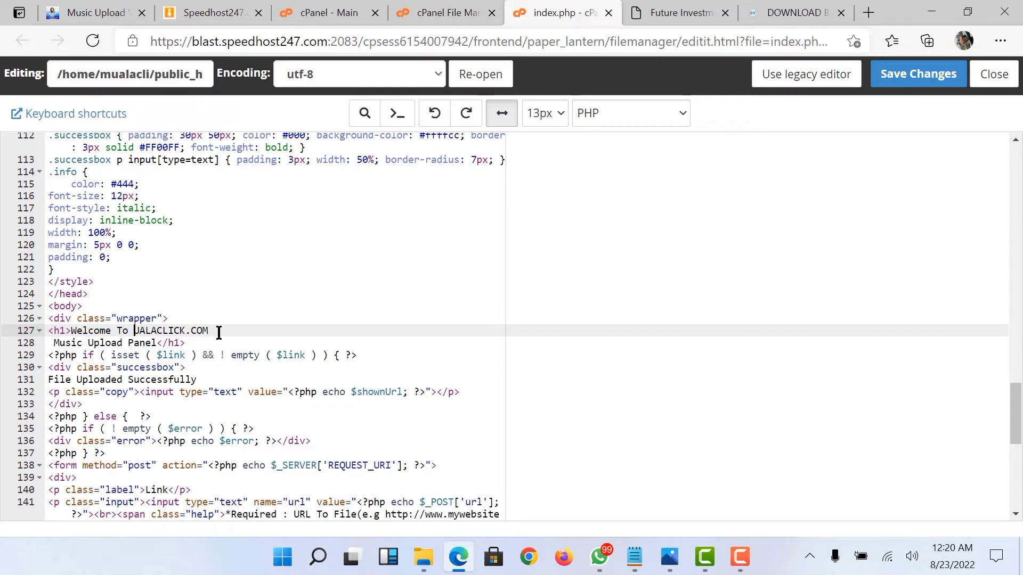
text(M)
click(53, 344)
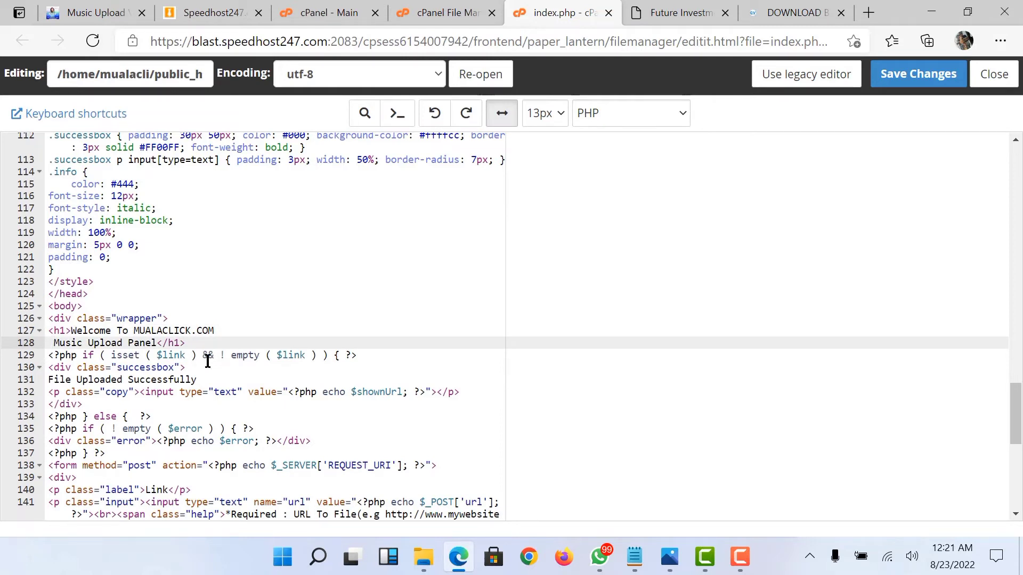
key(BackSpace)
key(BackSpace)
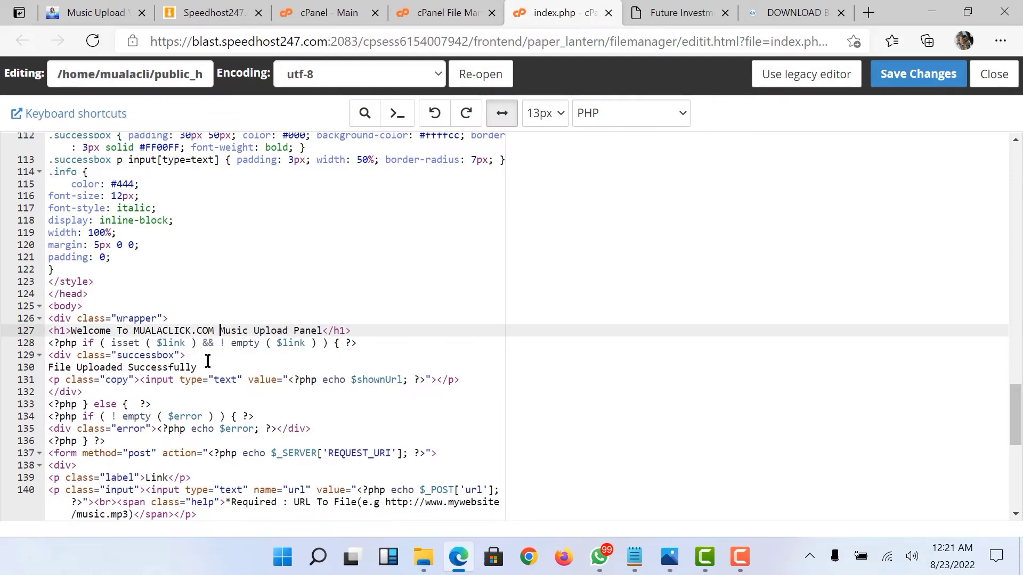
Set the attached picture's description on line 80 to "Downloaded from maualaclick.com"
scroll(258, 344, up, 5)
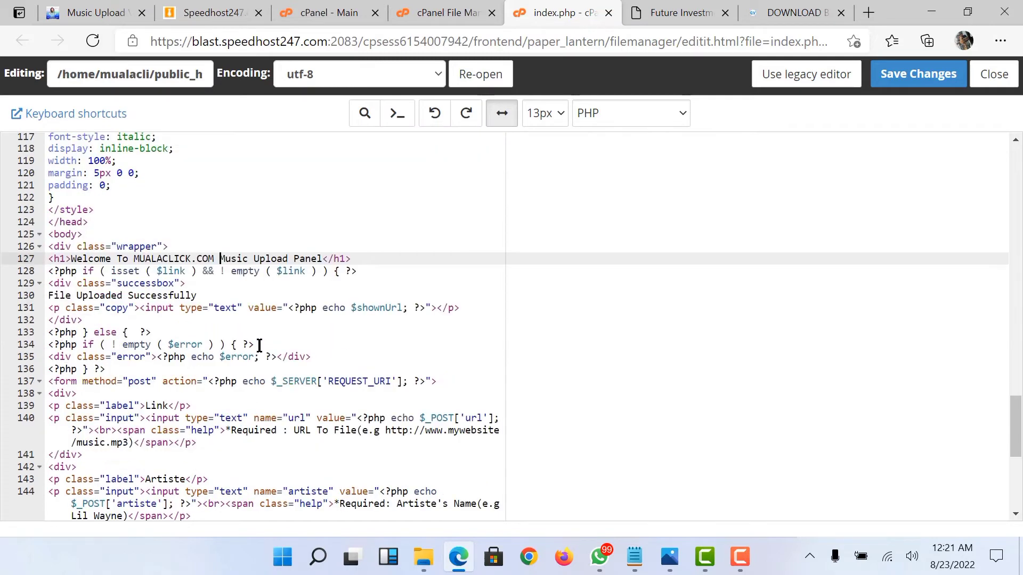
scroll(266, 320, up, 4)
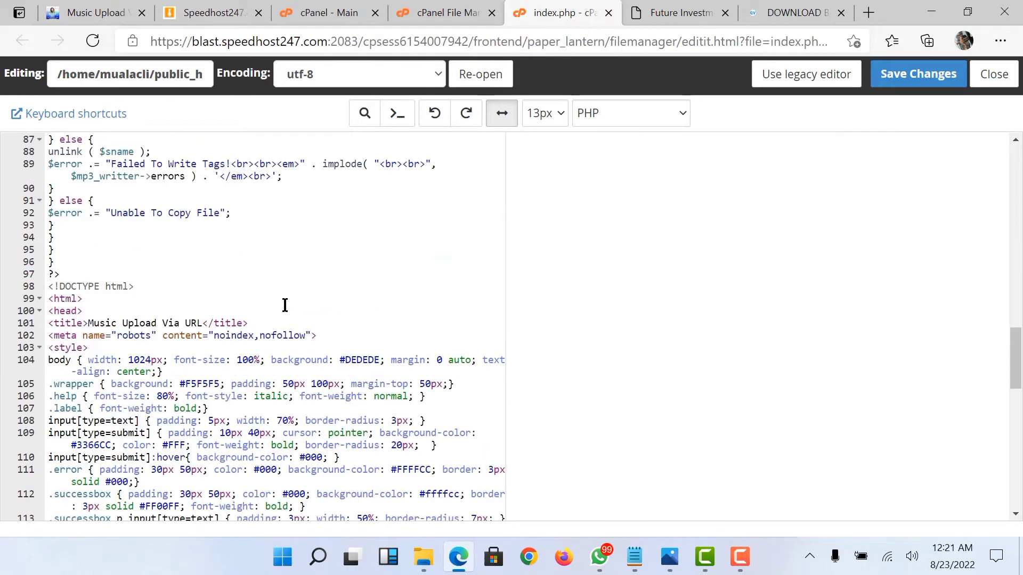
scroll(267, 314, up, 2)
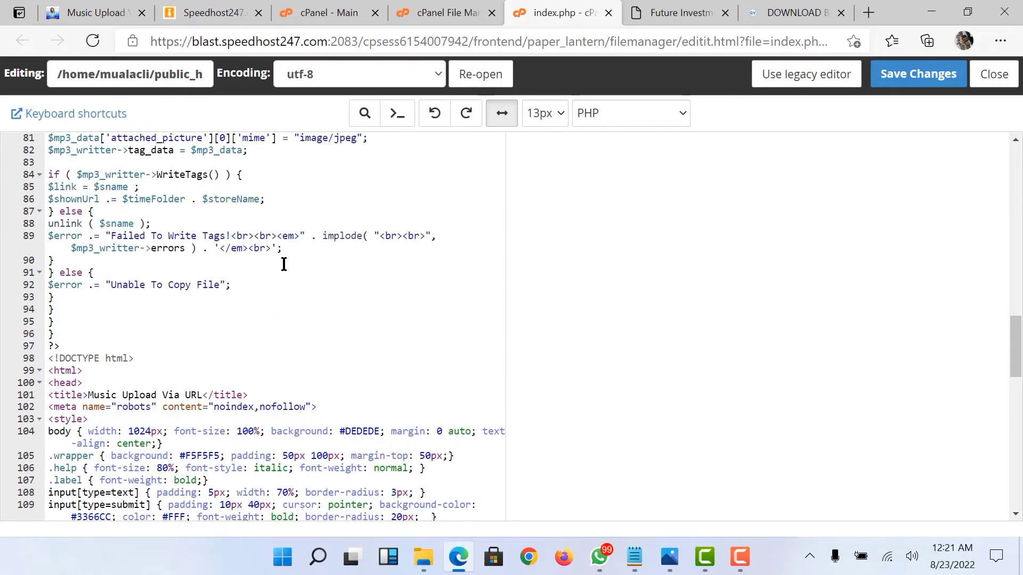
scroll(290, 263, down, 2)
scroll(307, 265, down, 6)
scroll(310, 281, up, 12)
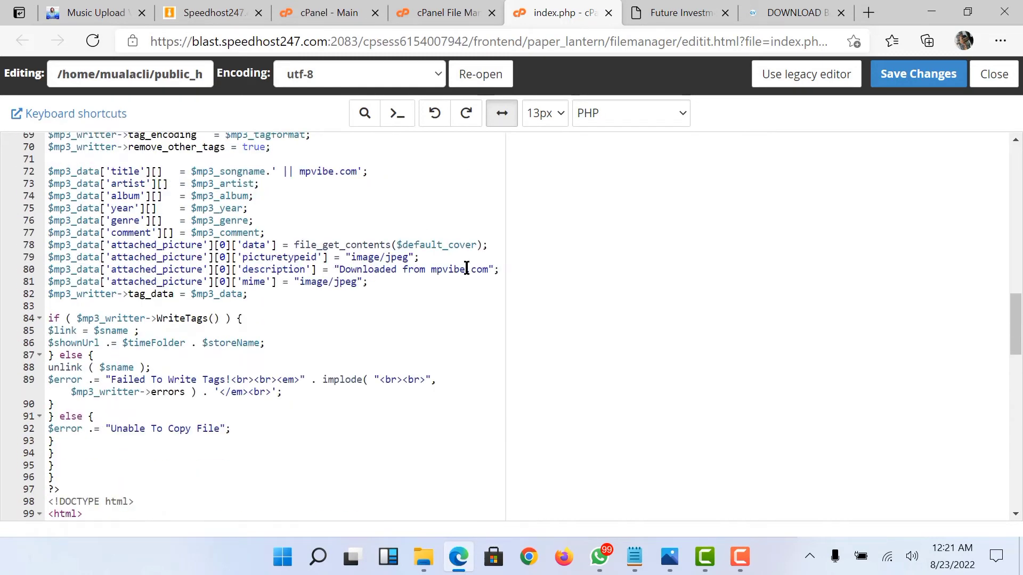
click(467, 268)
key(BackSpace)
key(BackSpace)
key(BackSpace)
key(BackSpace)
key(BackSpace)
key(BackSpace)
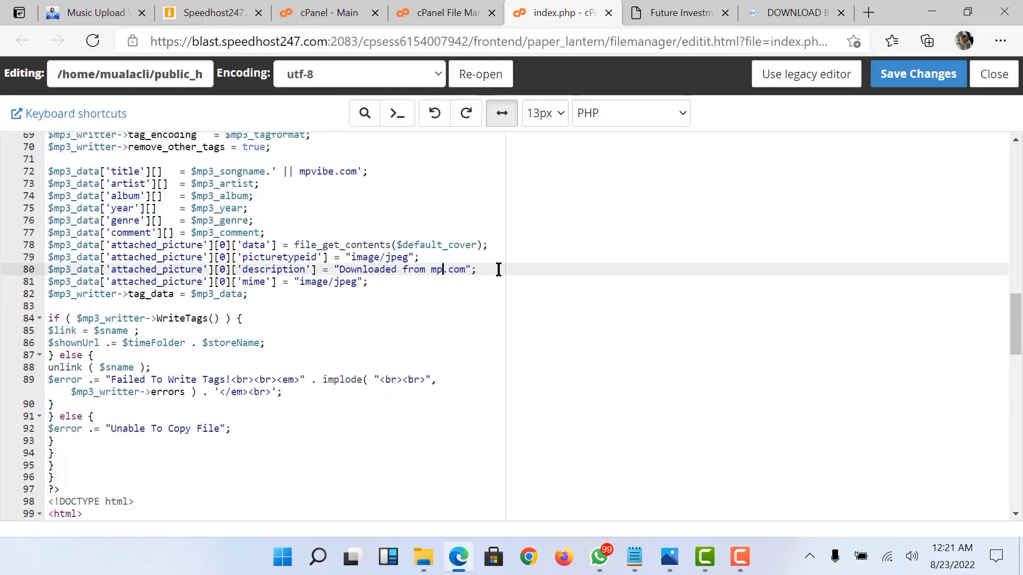
text(ma)
text(l)
key(BackSpace)
text(ulac)
key(BackSpace)
key(BackSpace)
key(BackSpace)
text(alaclick)
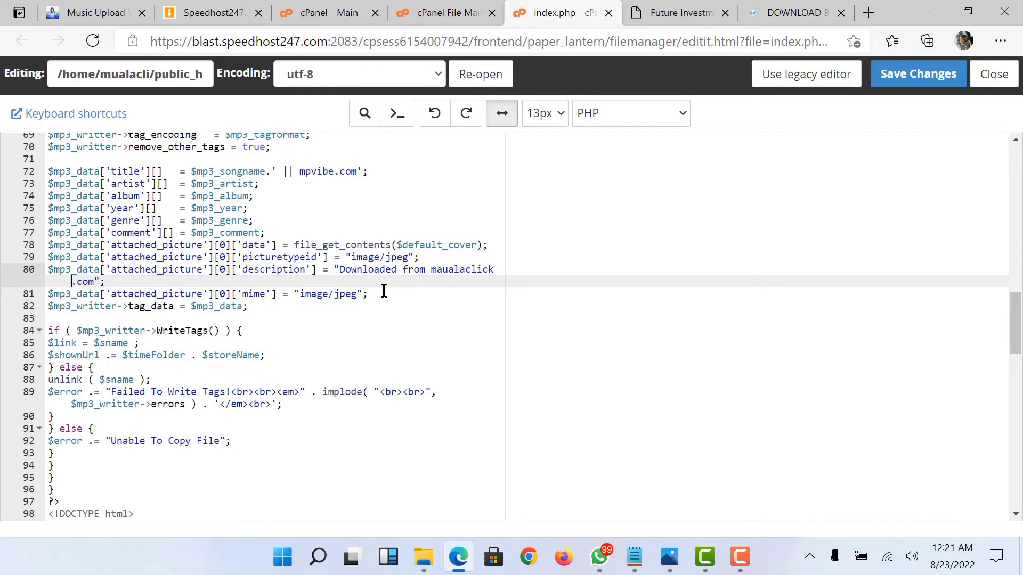
Replace mpvibe.com in the $mp3_data title suffix on line 72 with the copied MUALACLICK.COM
scroll(356, 276, up, 2)
click(335, 242)
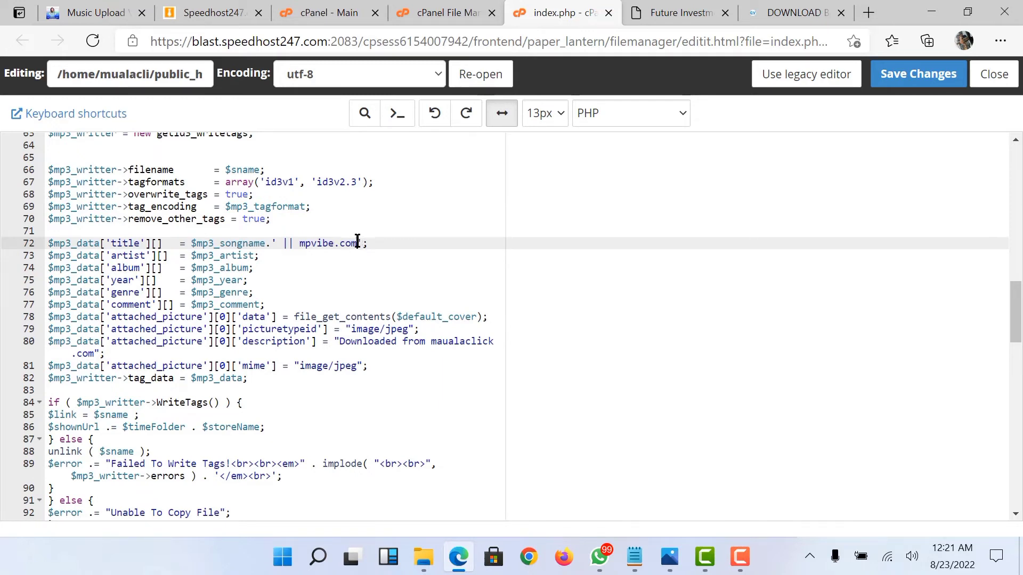
drag(357, 241, 304, 243)
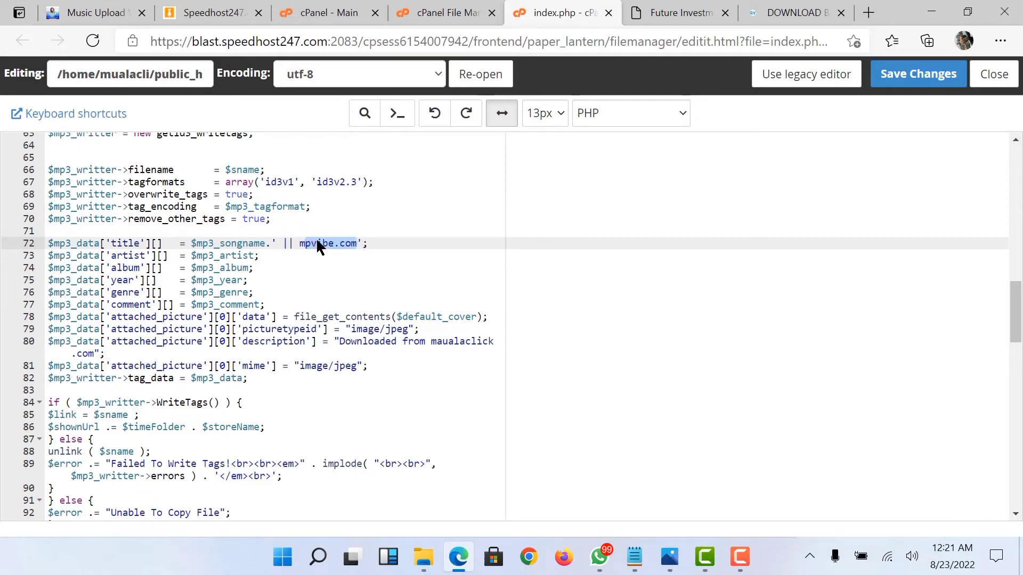
click(356, 244)
drag(358, 243, 304, 244)
right_click(309, 243)
click(365, 278)
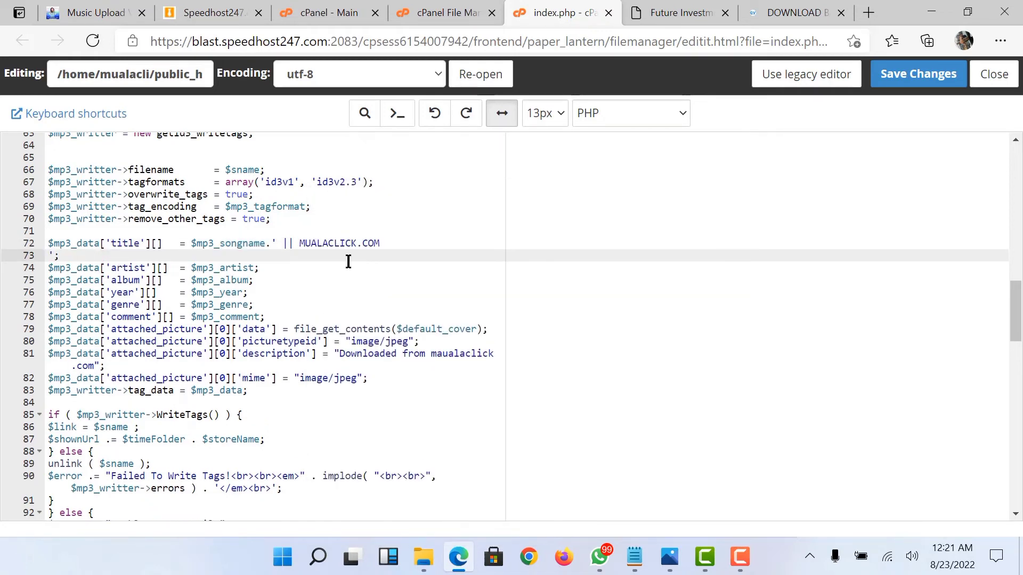
Save the changes made to index.php
scroll(311, 262, up, 10)
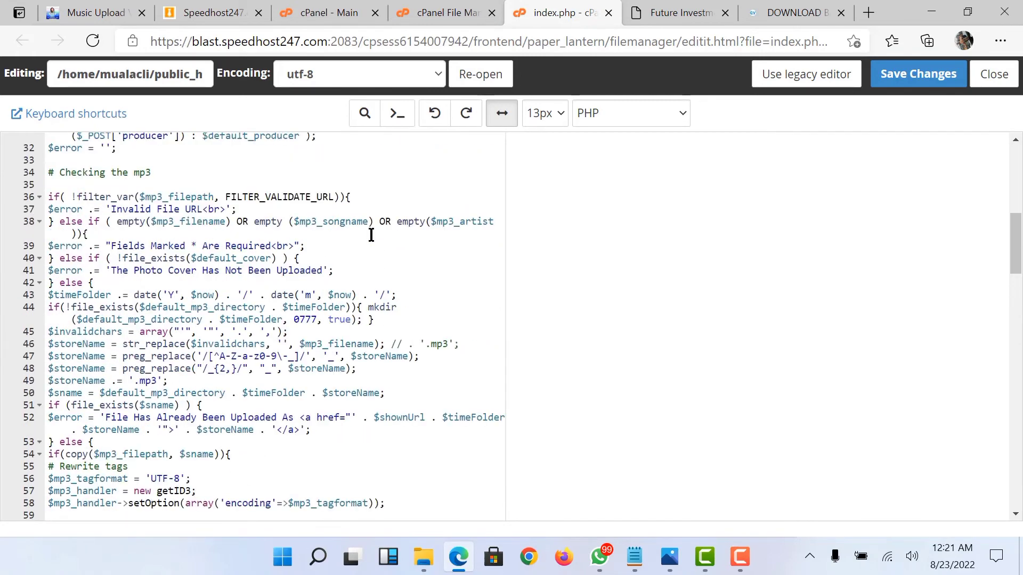
scroll(365, 227, up, 3)
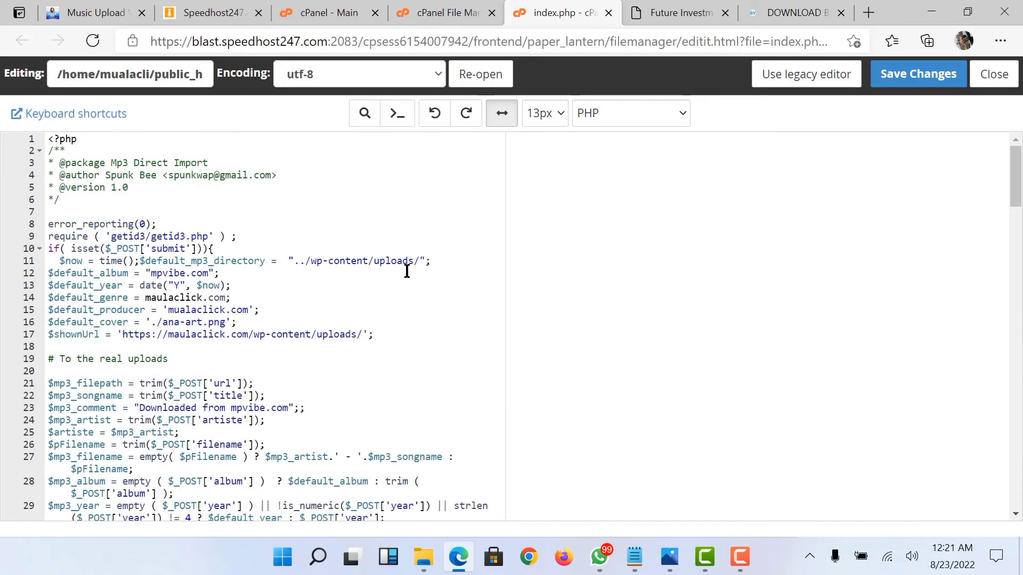
click(914, 74)
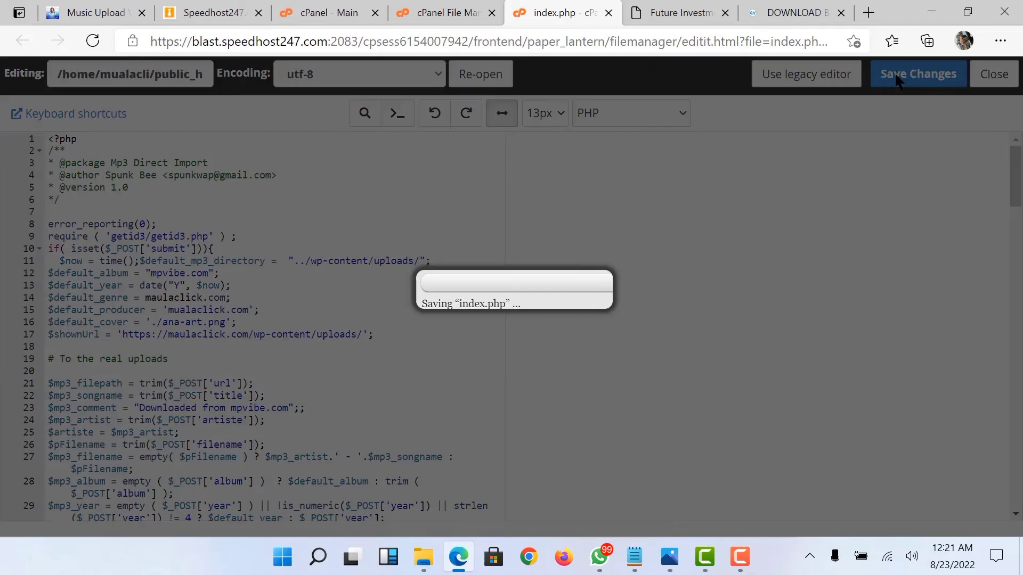
scroll(537, 290, down, 11)
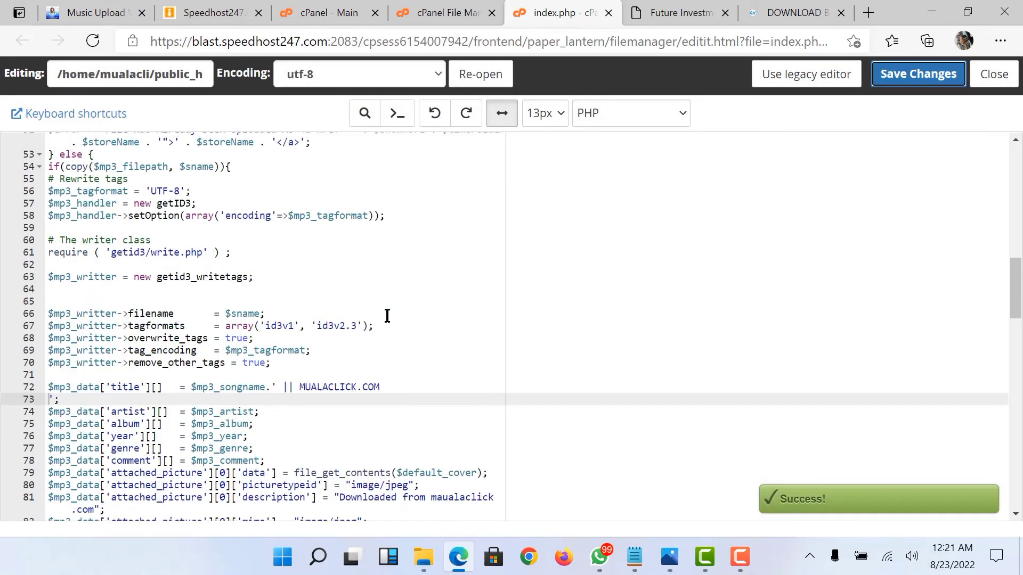
Switch to the site's WordPress dashboard and open the "Hello world!" post for editing
click(664, 17)
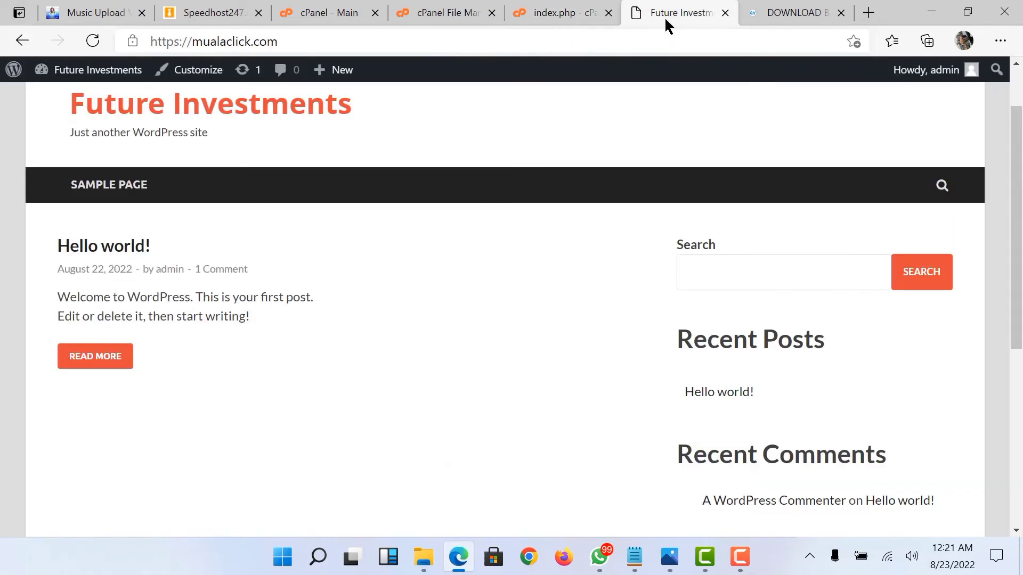
mouse_move(80, 69)
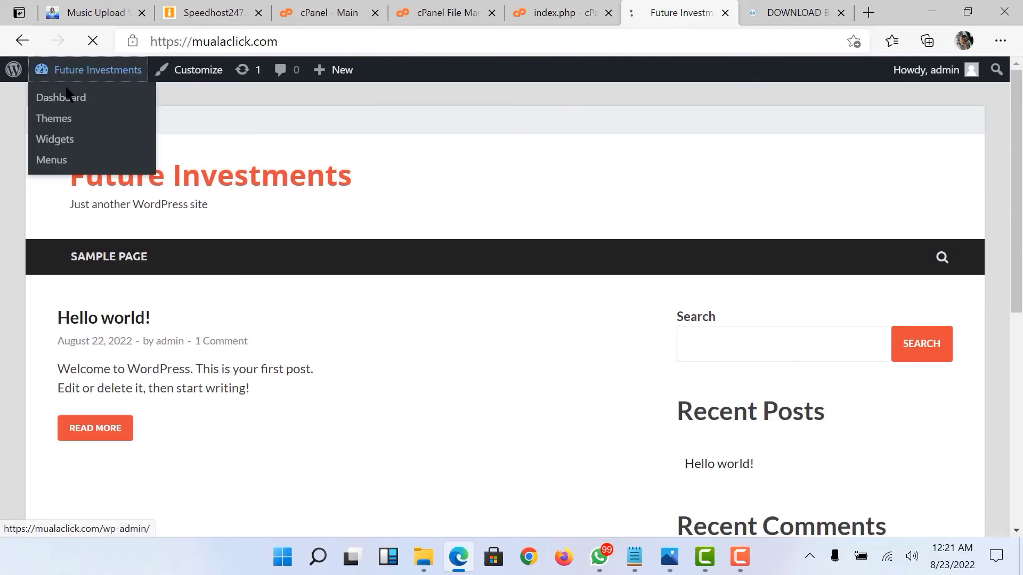
click(71, 102)
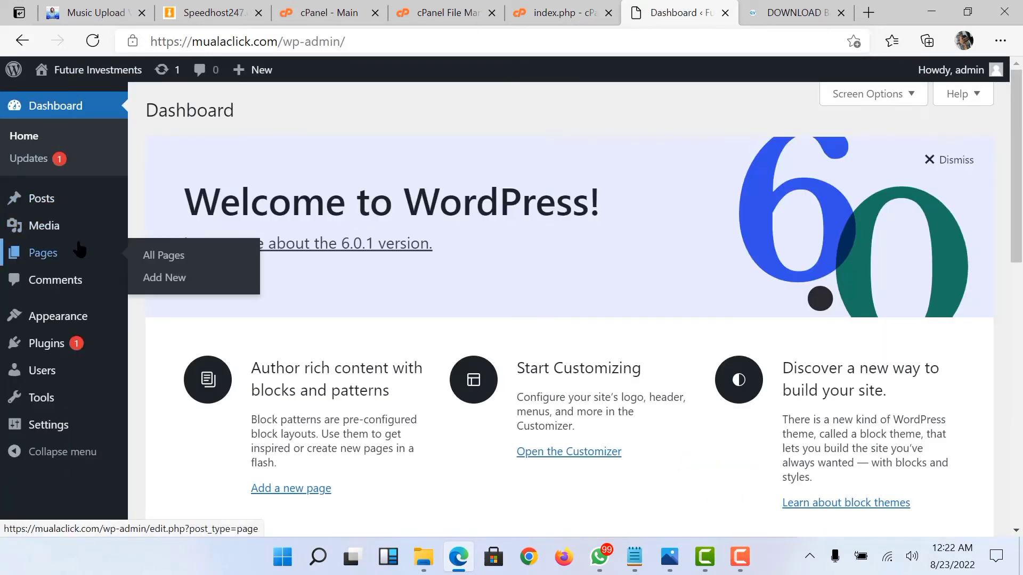
click(69, 201)
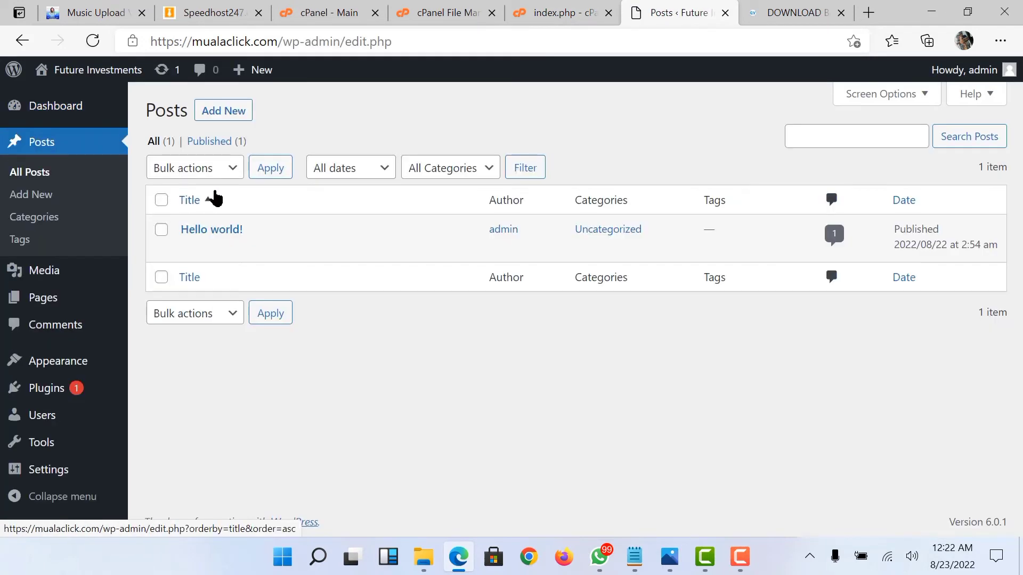
click(189, 248)
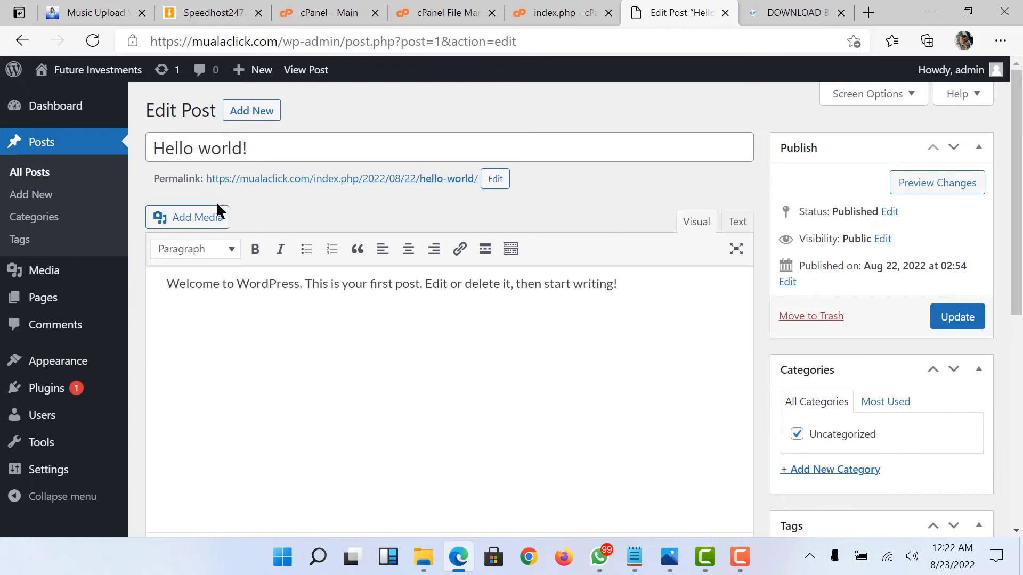
Upload the image "WhatsApp Image 2022-08-20 at 9.43.35 PM" from the Music folder as media for the post
click(212, 222)
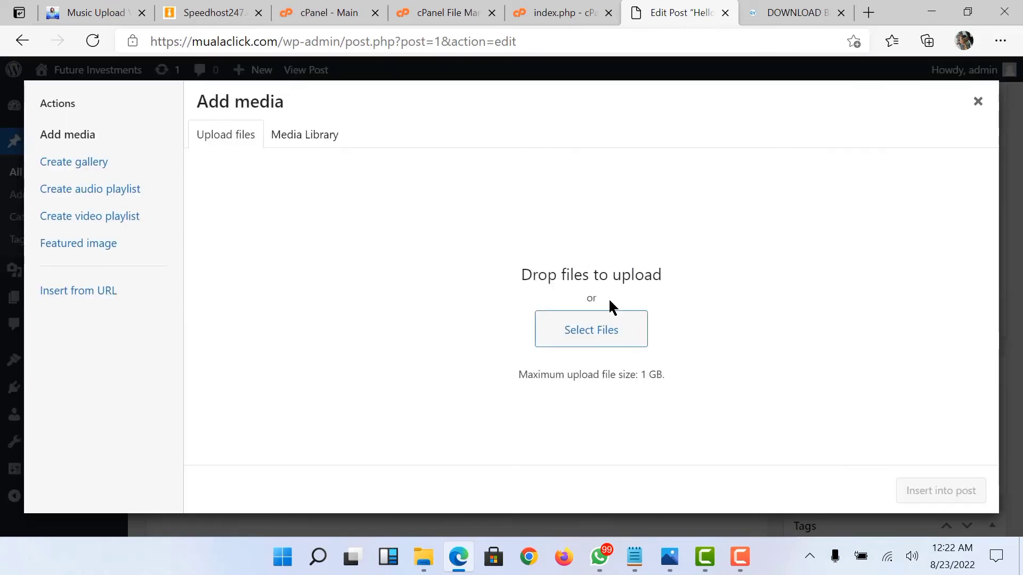
click(616, 330)
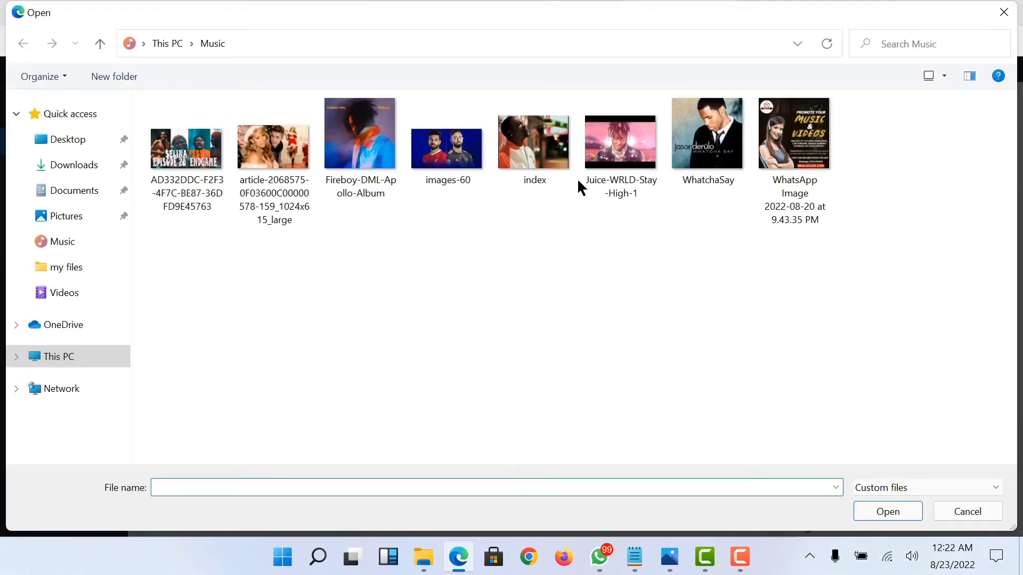
click(804, 171)
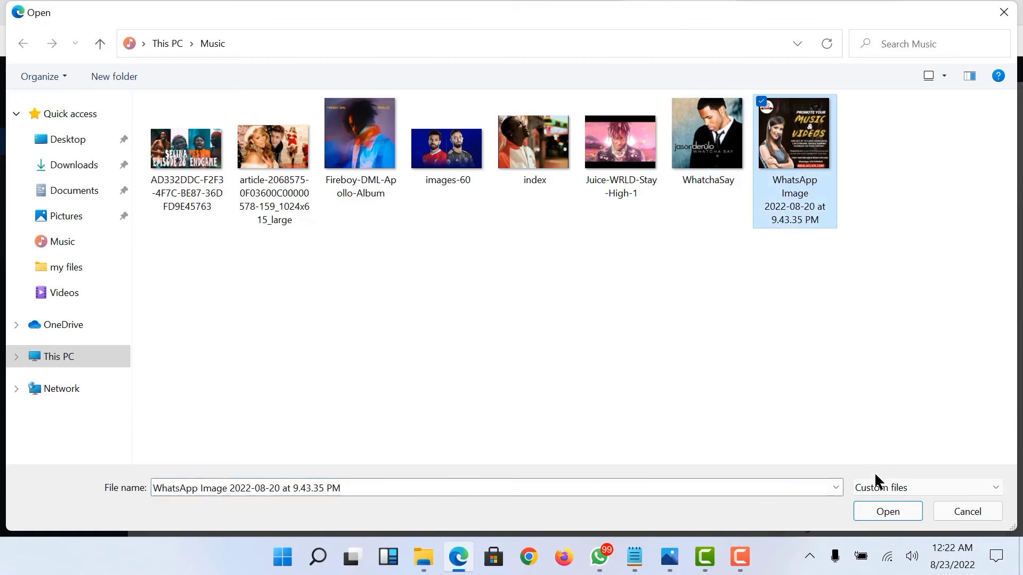
click(874, 509)
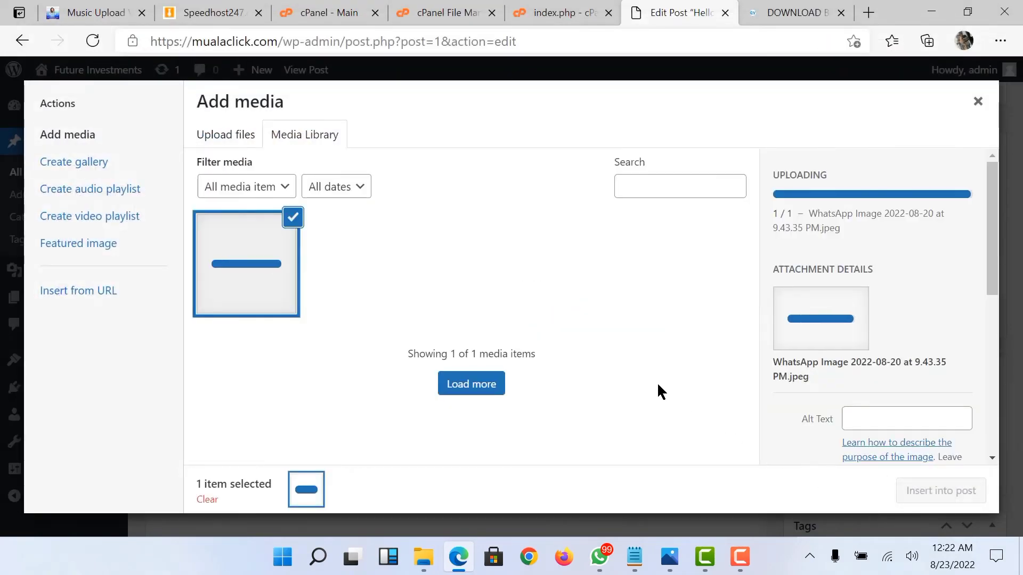
Copy the file name ana-art.png of the artwork in the mp3load folder from its rename dialog in cPanel File Manager
scroll(777, 379, down, 2)
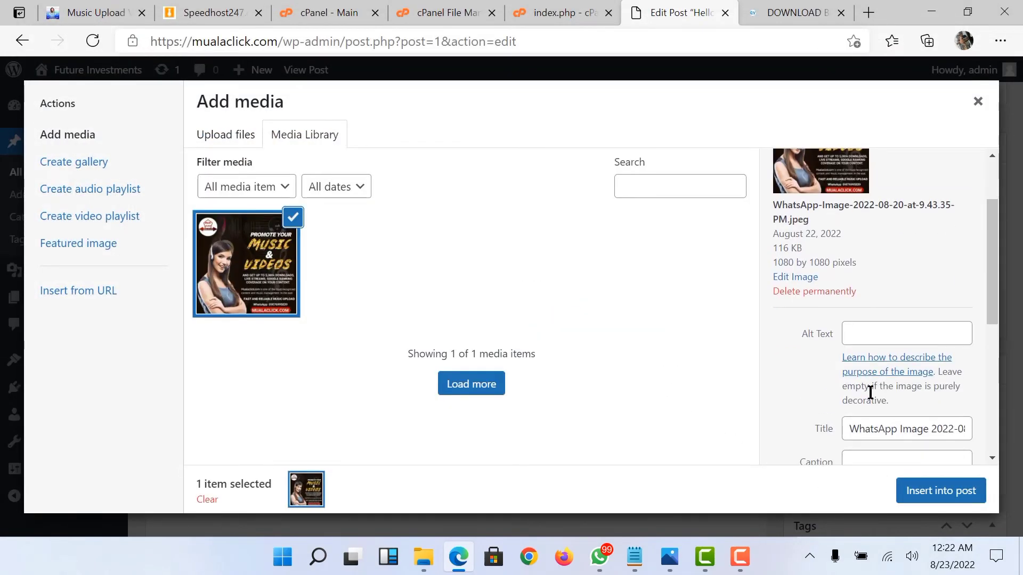
click(847, 429)
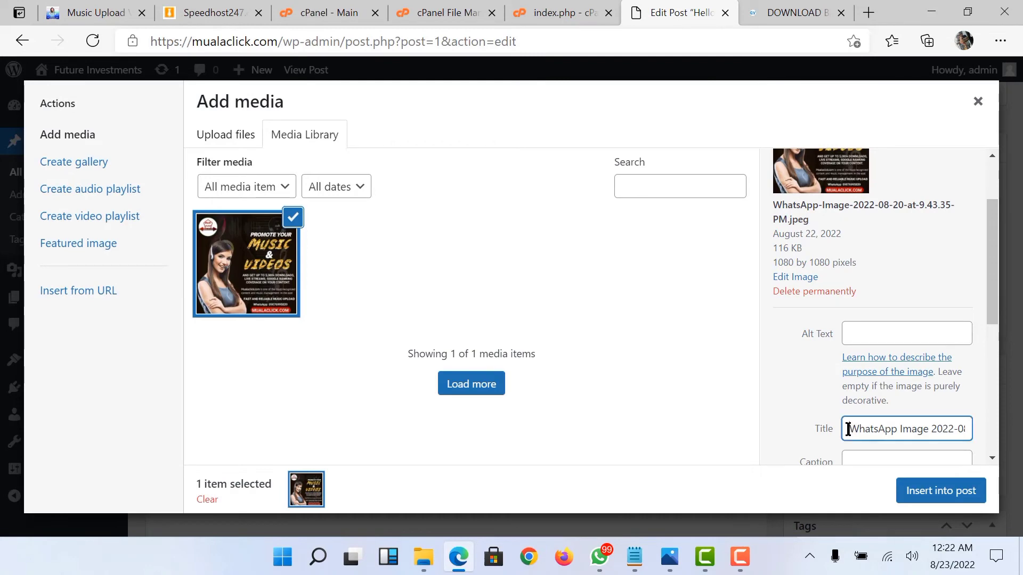
click(564, 11)
click(478, 15)
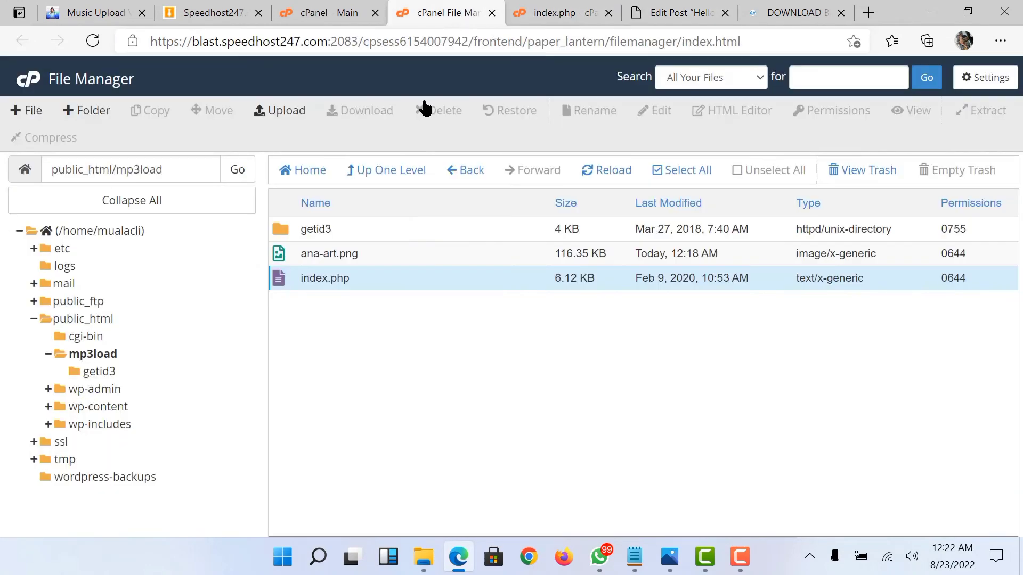
right_click(388, 256)
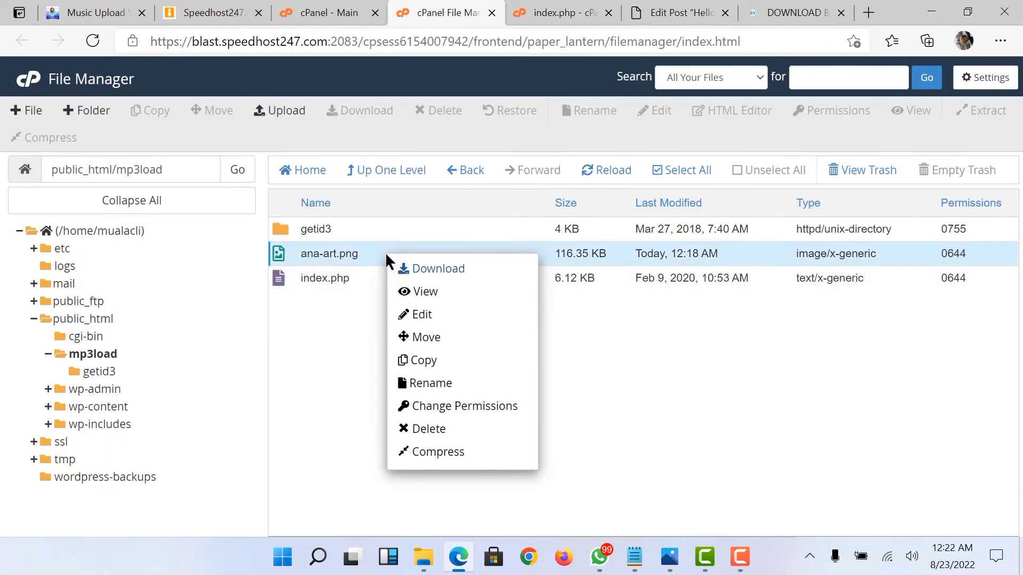
click(446, 383)
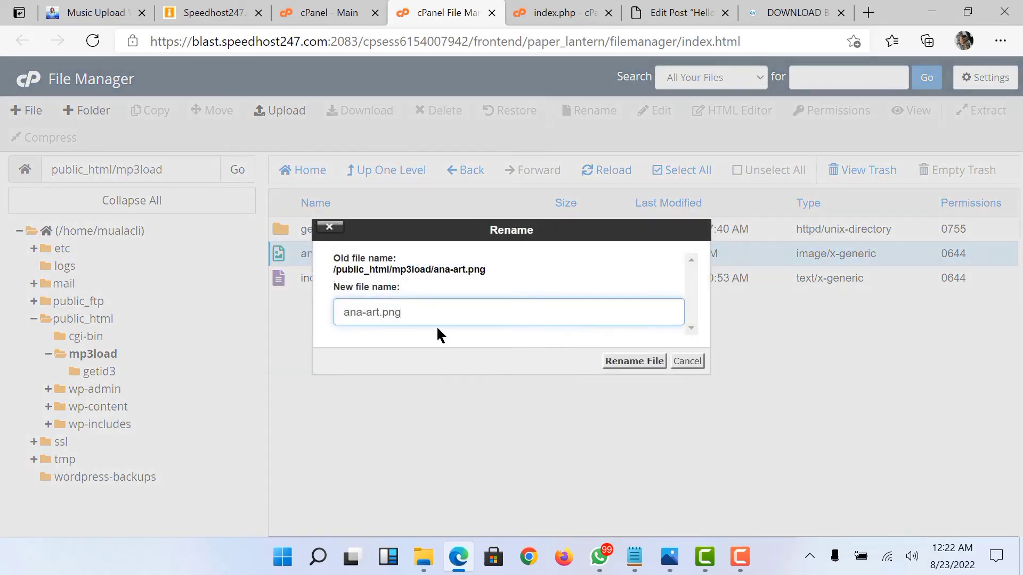
right_click(373, 309)
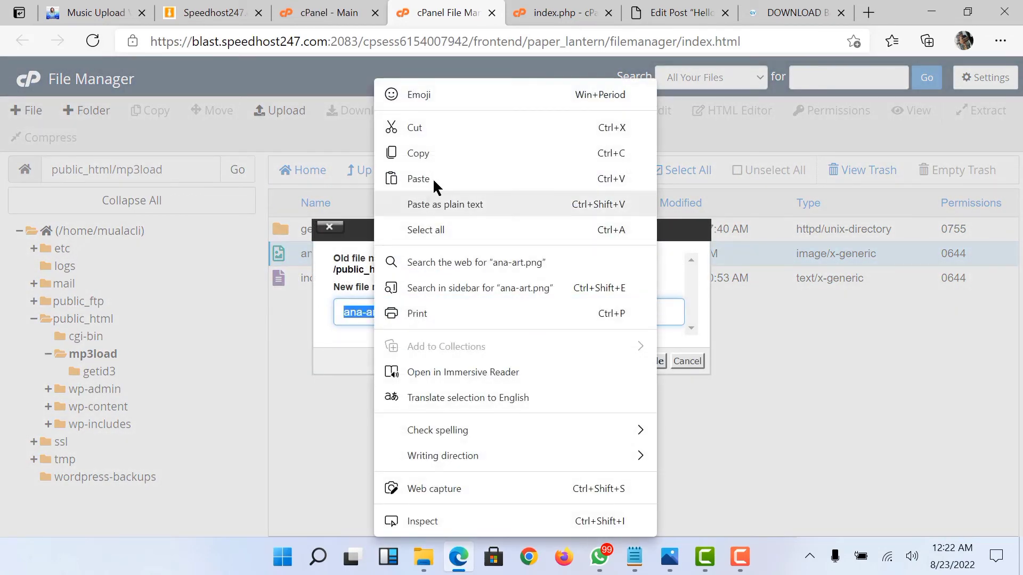
click(434, 151)
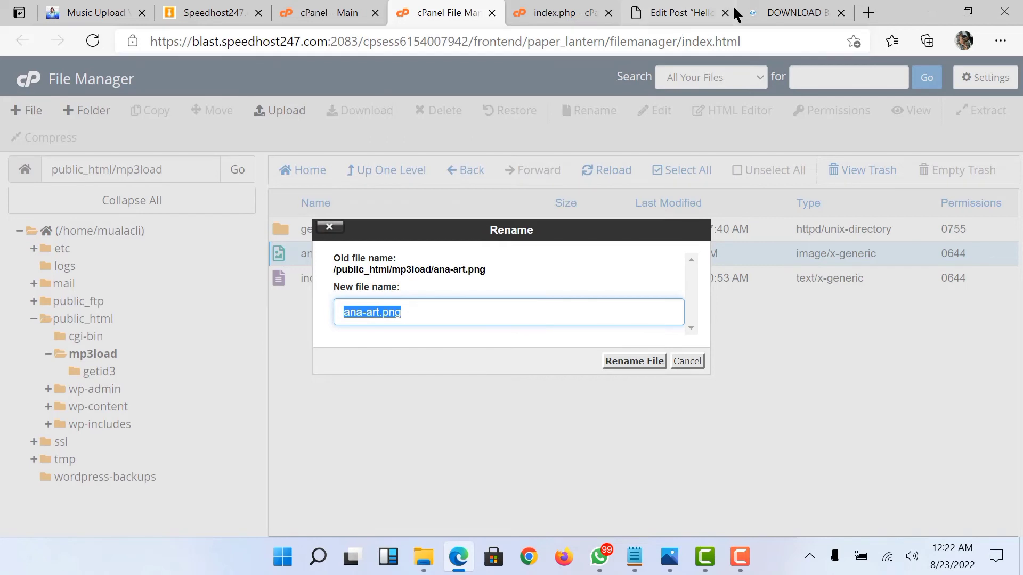
Replace the uploaded image's title with the copied ana-art.png and insert the image into the "Hello world!" post
click(642, 10)
scroll(769, 331, down, 1)
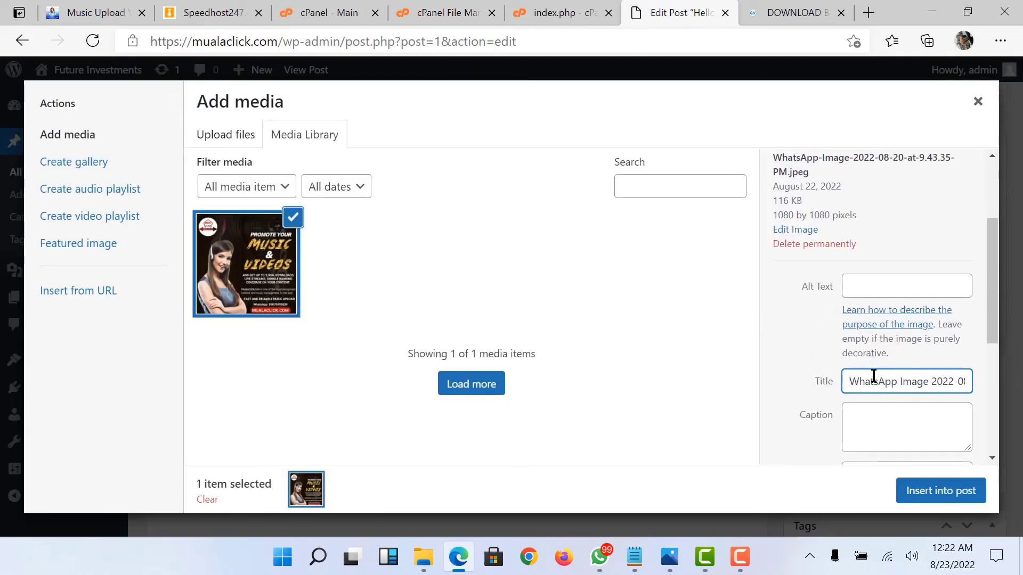
drag(847, 382, 997, 387)
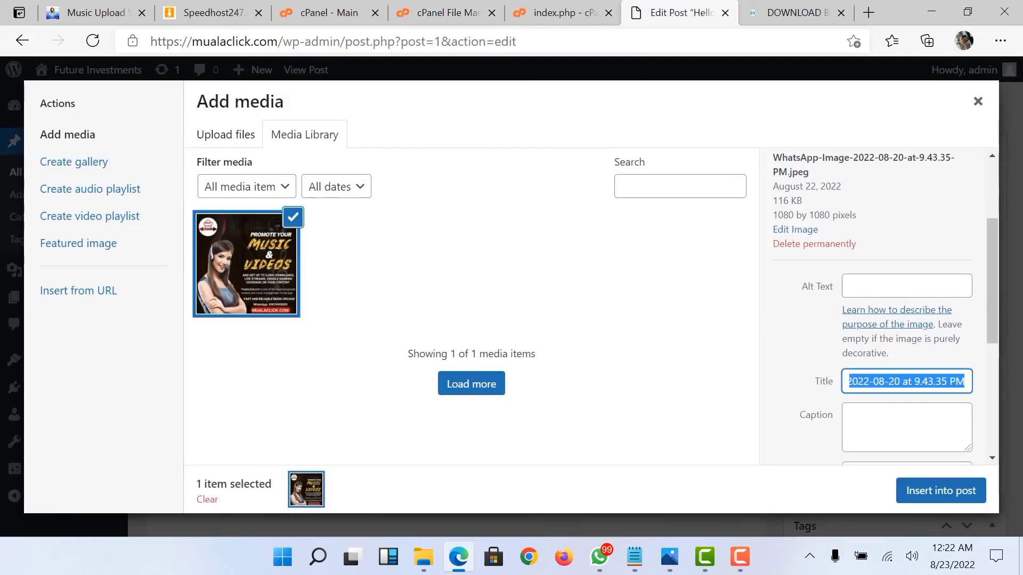
right_click(903, 382)
click(538, 176)
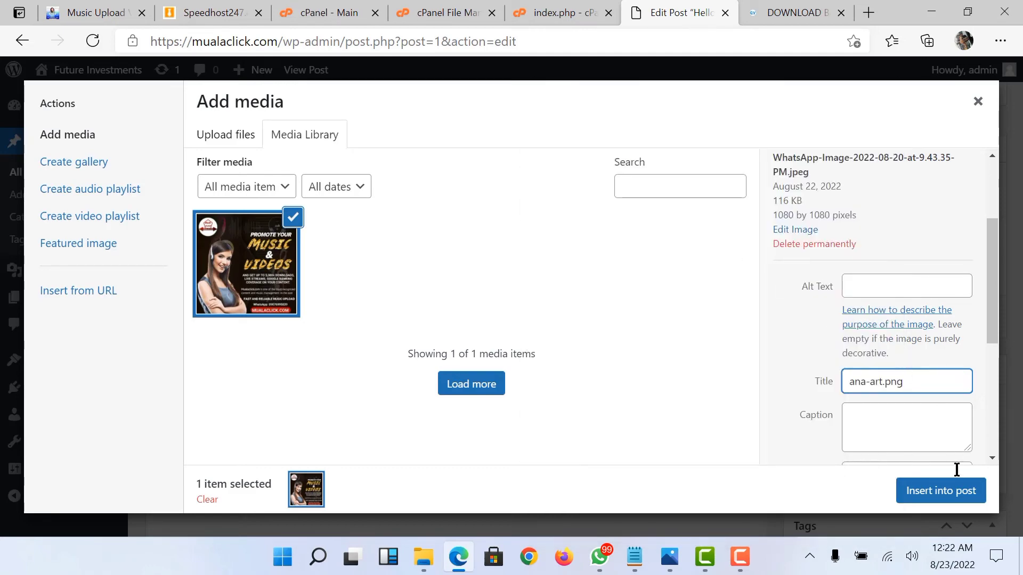
click(954, 492)
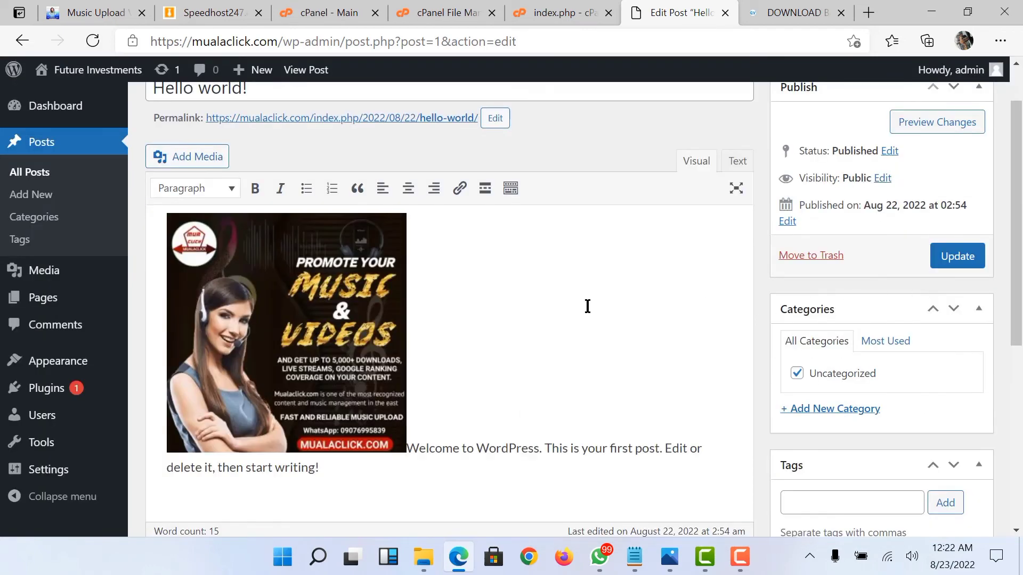
scroll(587, 306, down, 1)
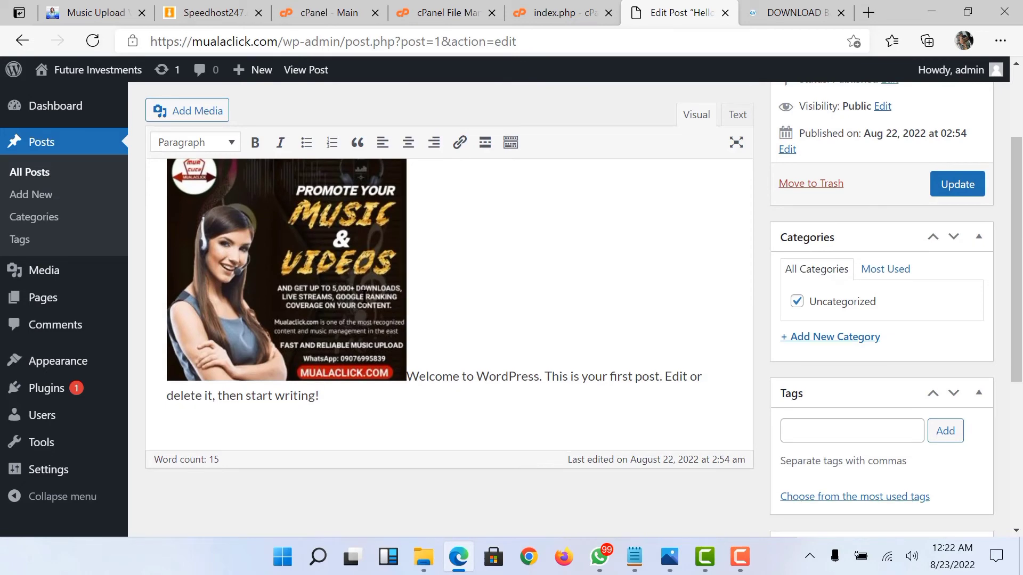
scroll(345, 274, up, 2)
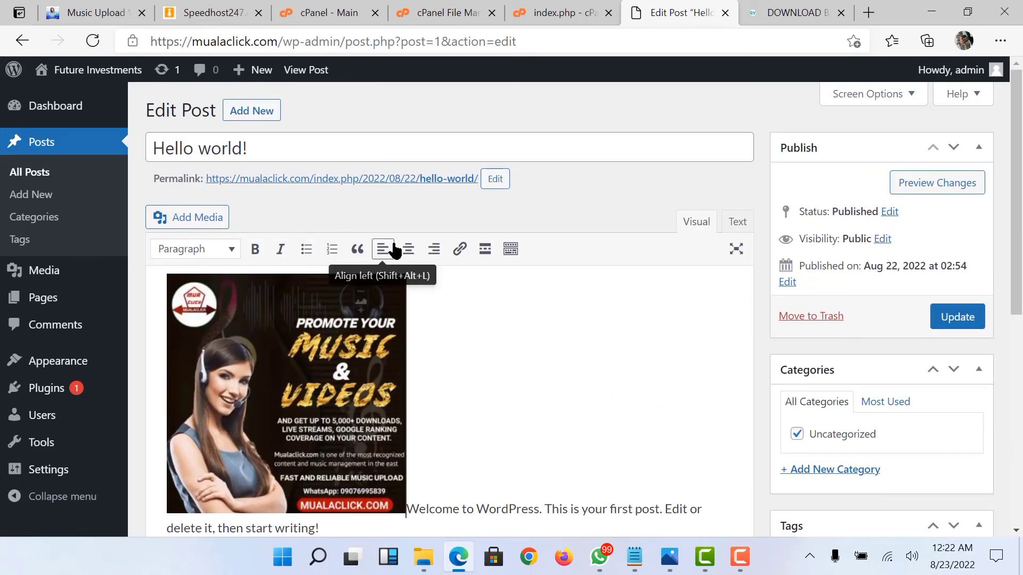
Review the index.php code from its default values at the start through to the upload form at the end
key(ctrl+shift+Tab)
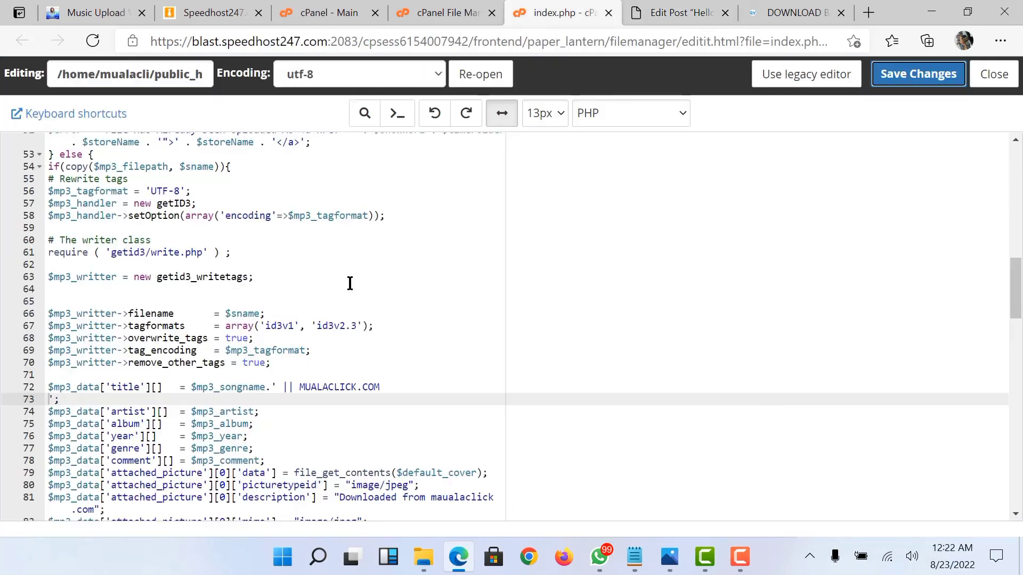
scroll(349, 283, up, 2)
scroll(301, 252, up, 2)
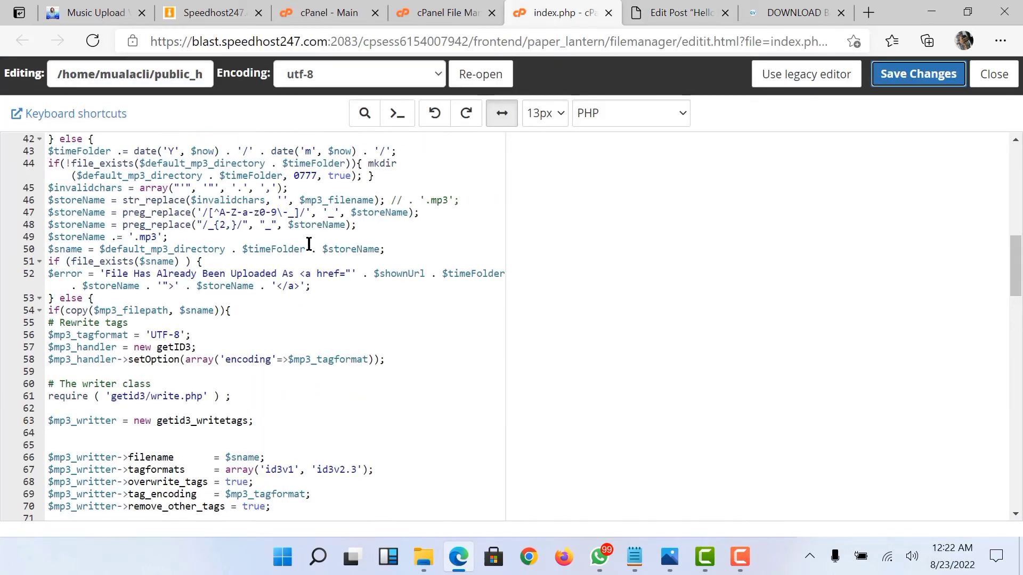
scroll(307, 238, up, 2)
scroll(306, 237, up, 3)
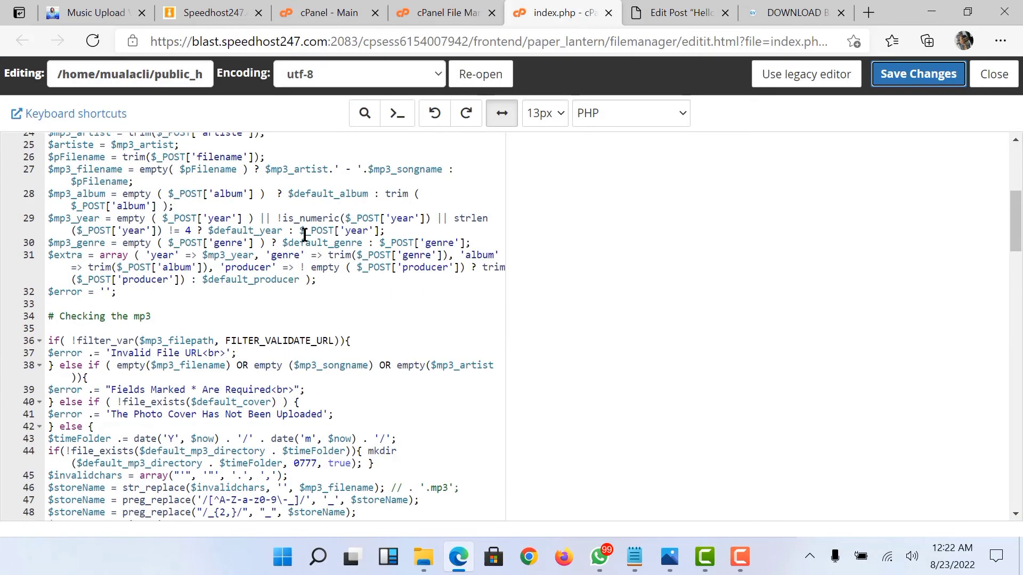
click(775, 10)
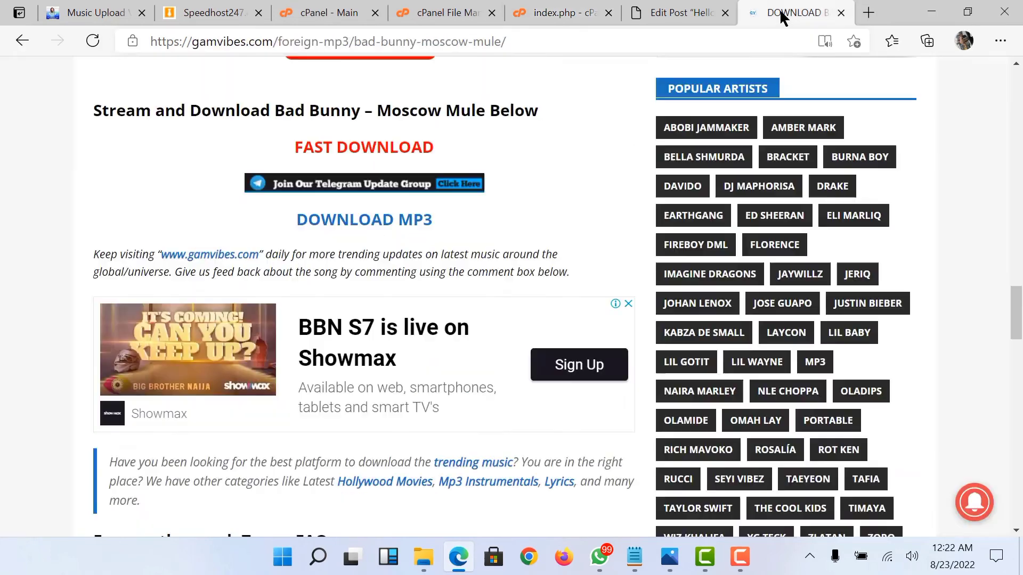
click(535, 13)
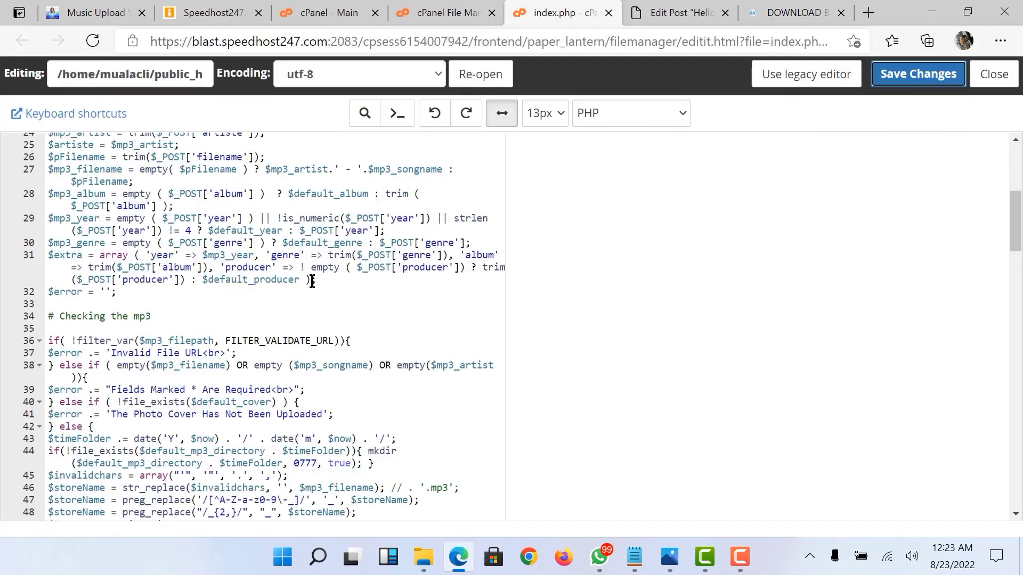
scroll(312, 272, up, 5)
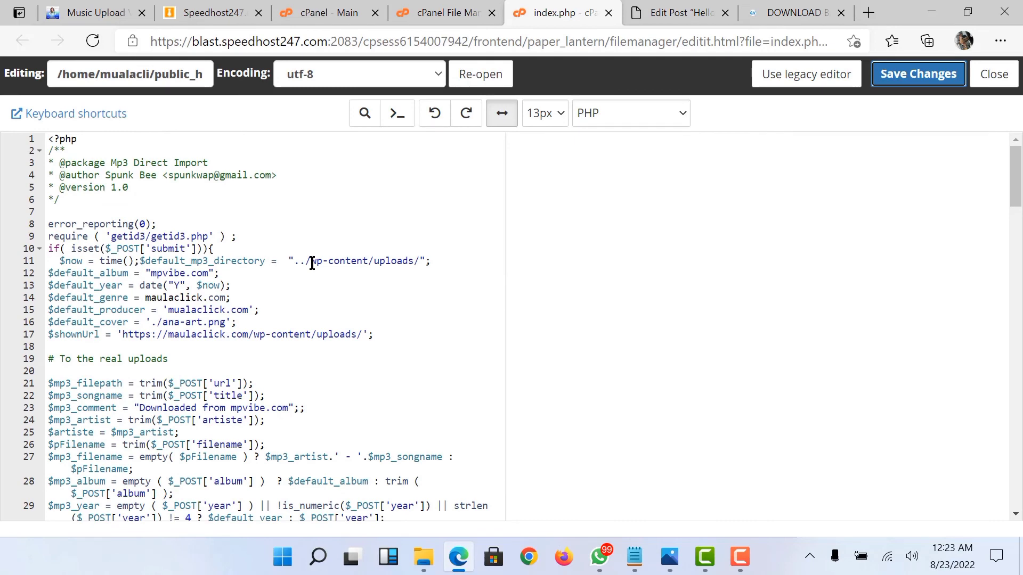
scroll(313, 266, down, 20)
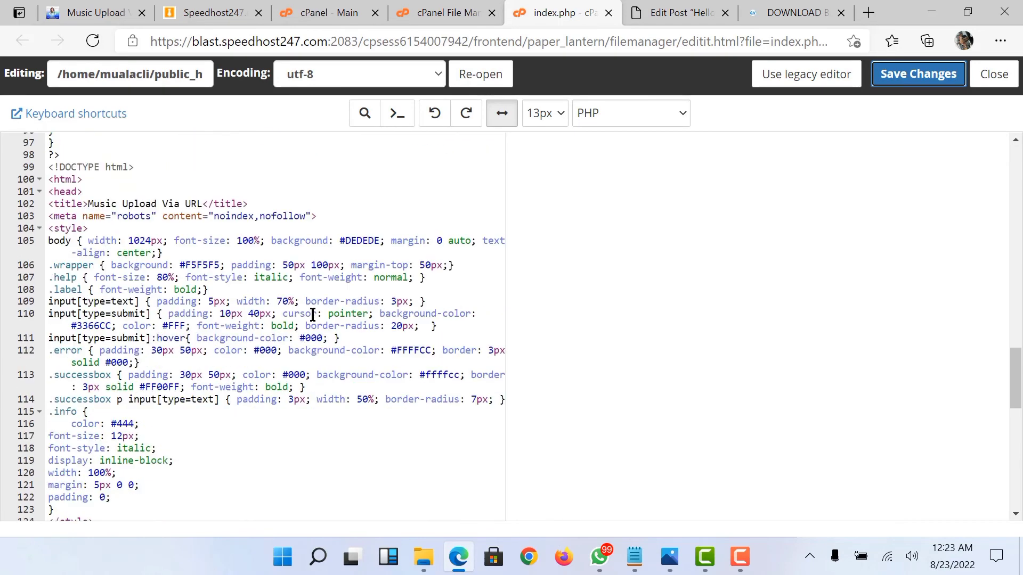
scroll(313, 329, down, 10)
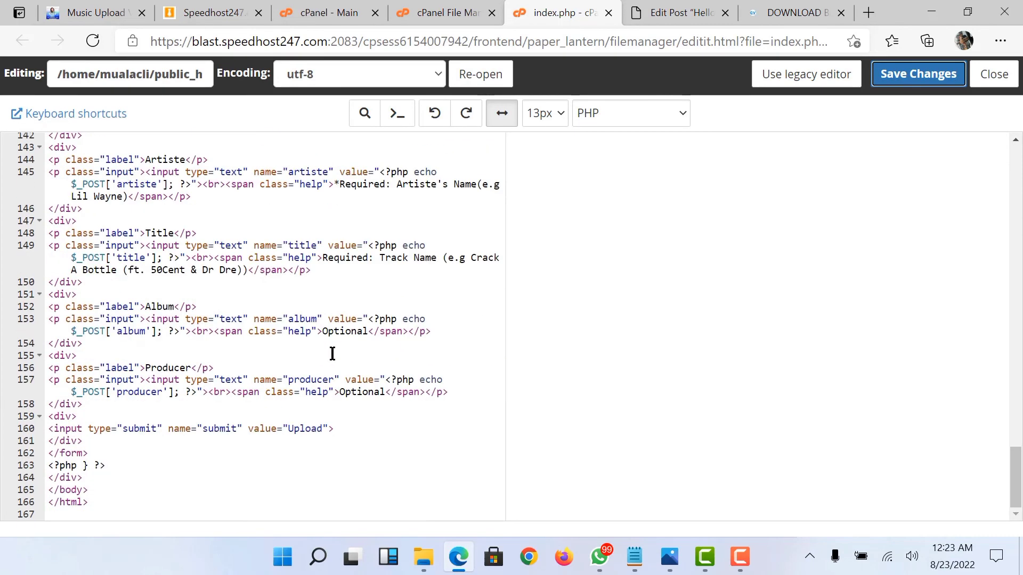
Load mualaclick.com in a new browser tab
click(869, 12)
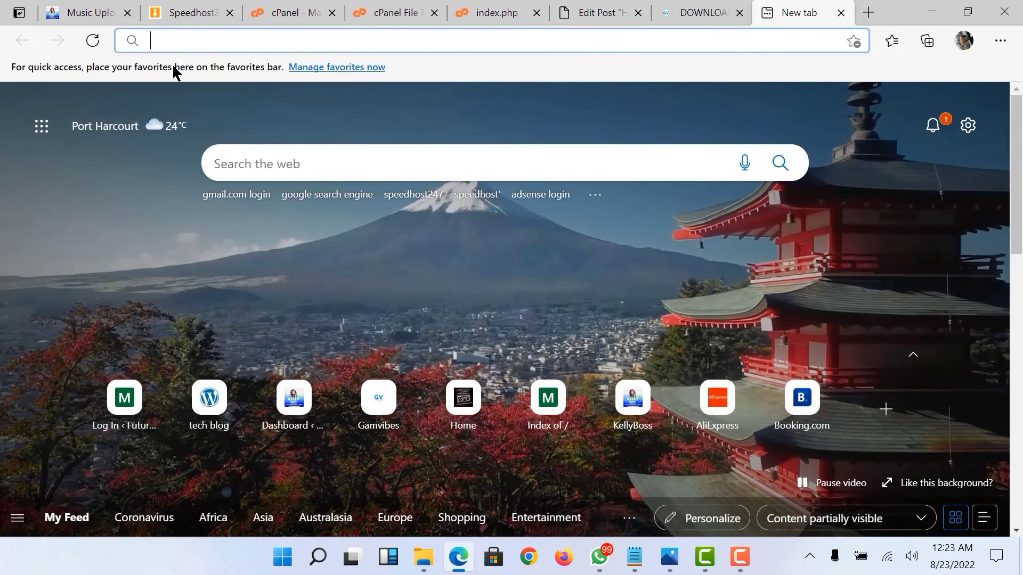
right_click(161, 42)
key(Escape)
text(ma)
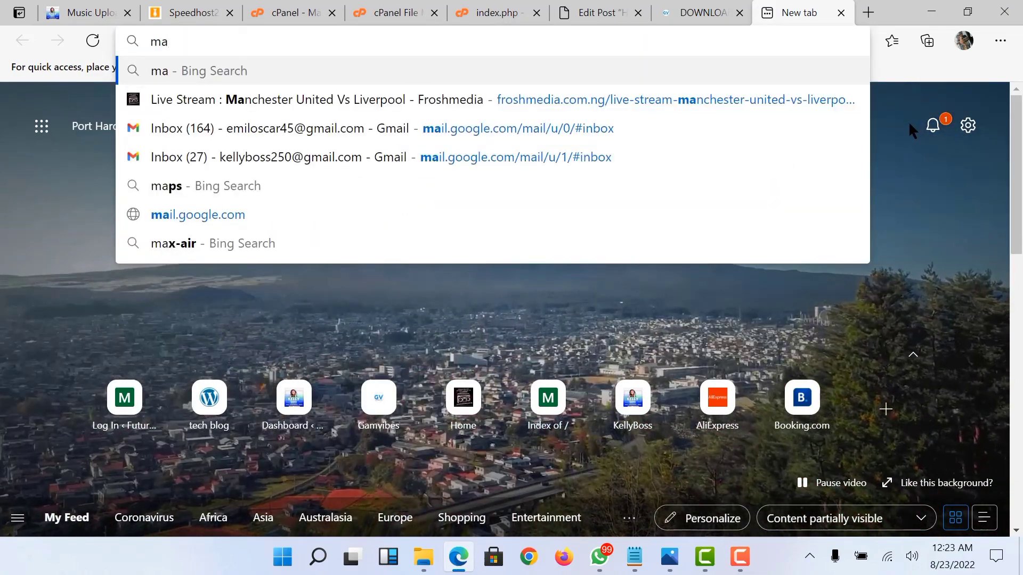
text(u)
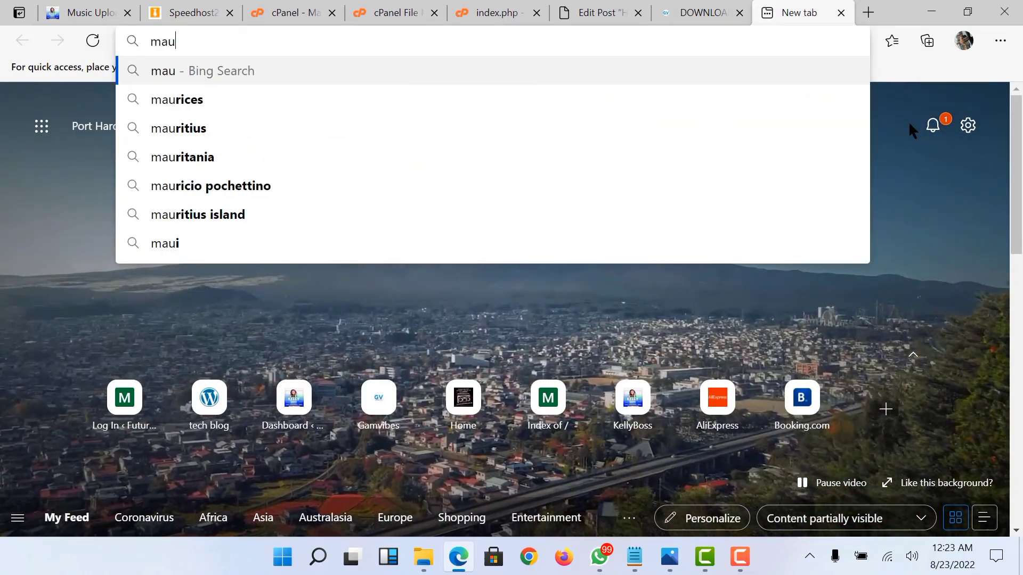
key(BackSpace)
key(BackSpace)
text(u)
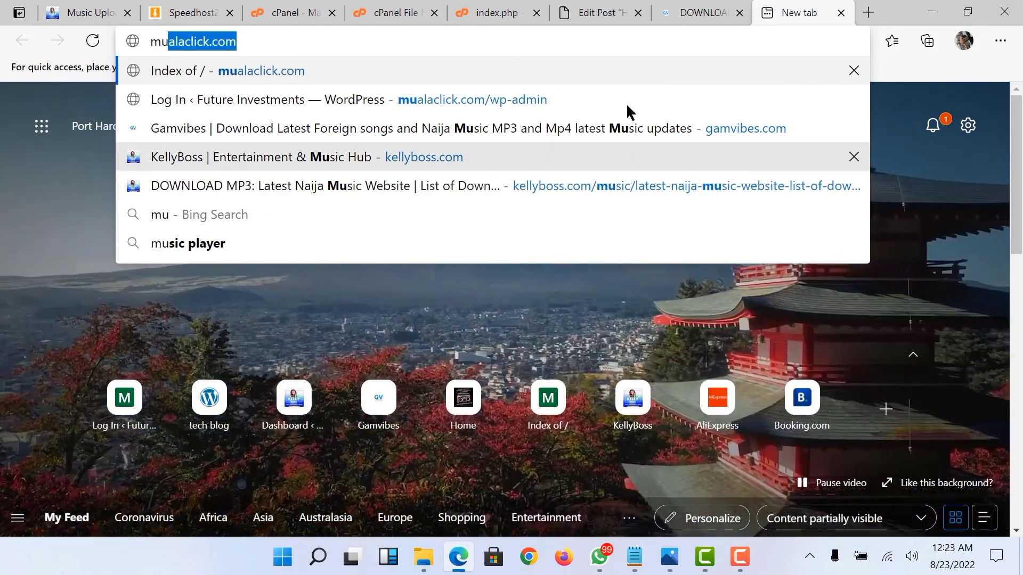
key(Return)
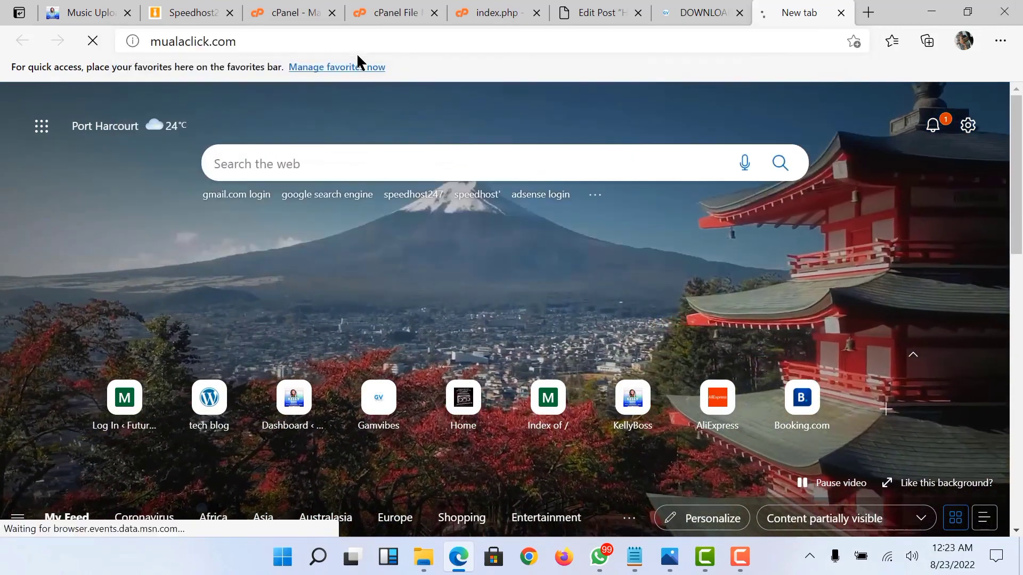
Load mualaclick.com/mp3load and check the music upload form from its heading through to the Upload button
click(338, 43)
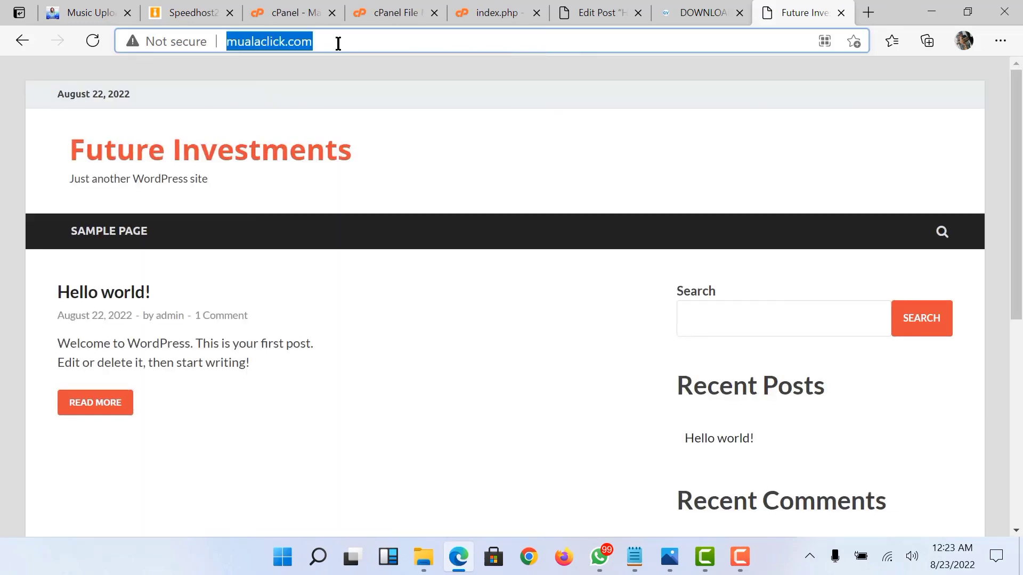
click(337, 43)
text(/)
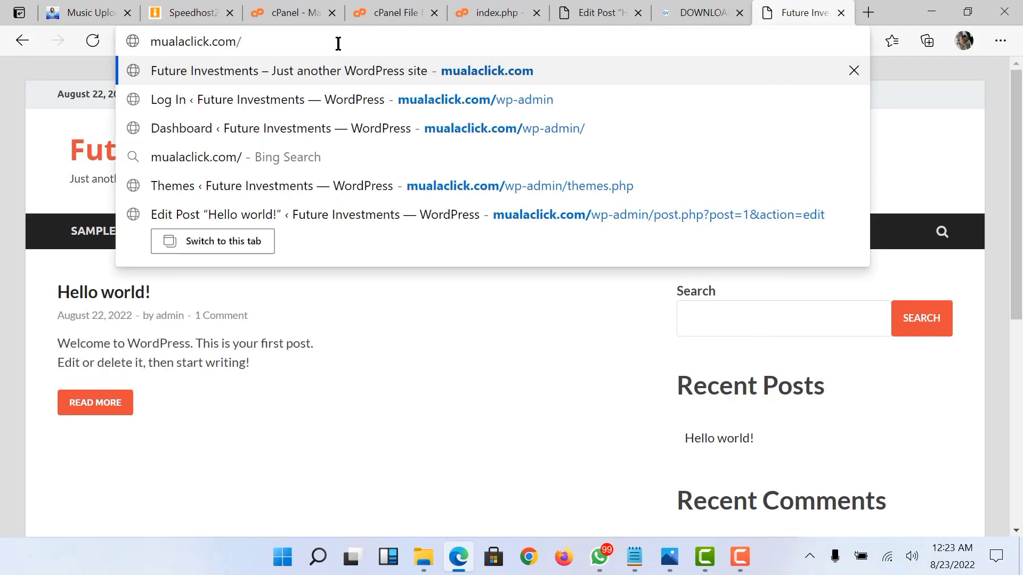
text(m)
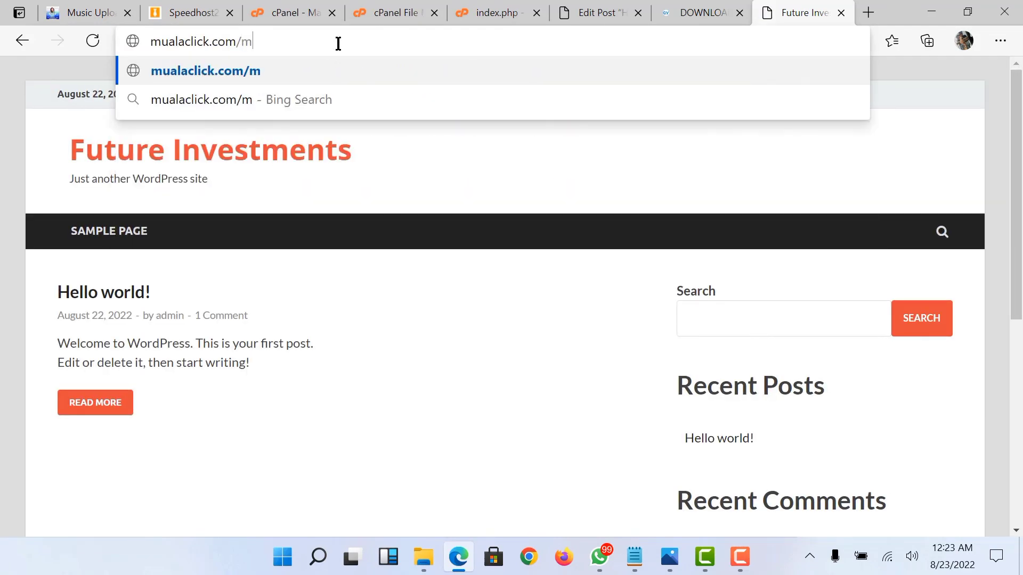
text(p3load)
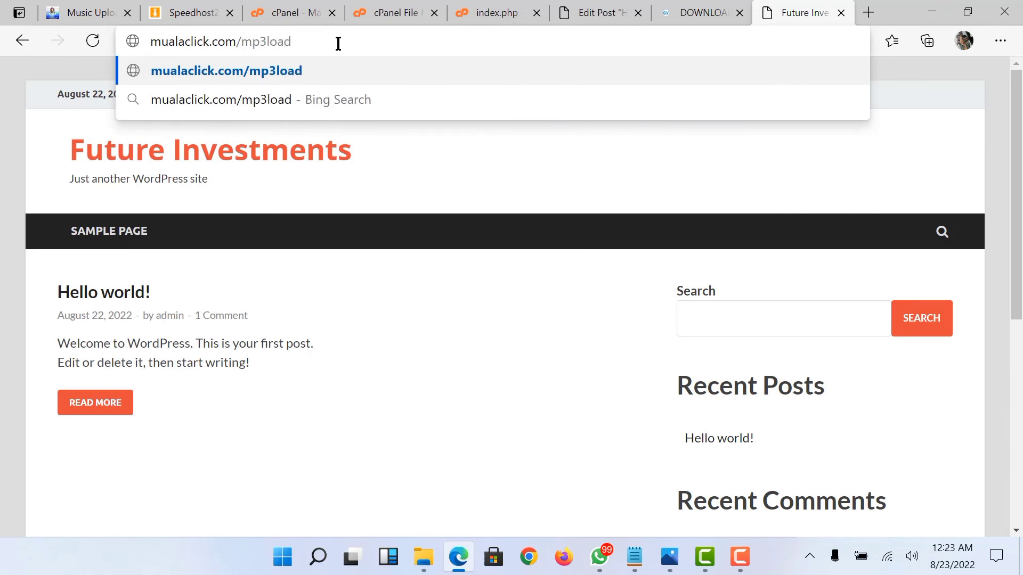
key(Return)
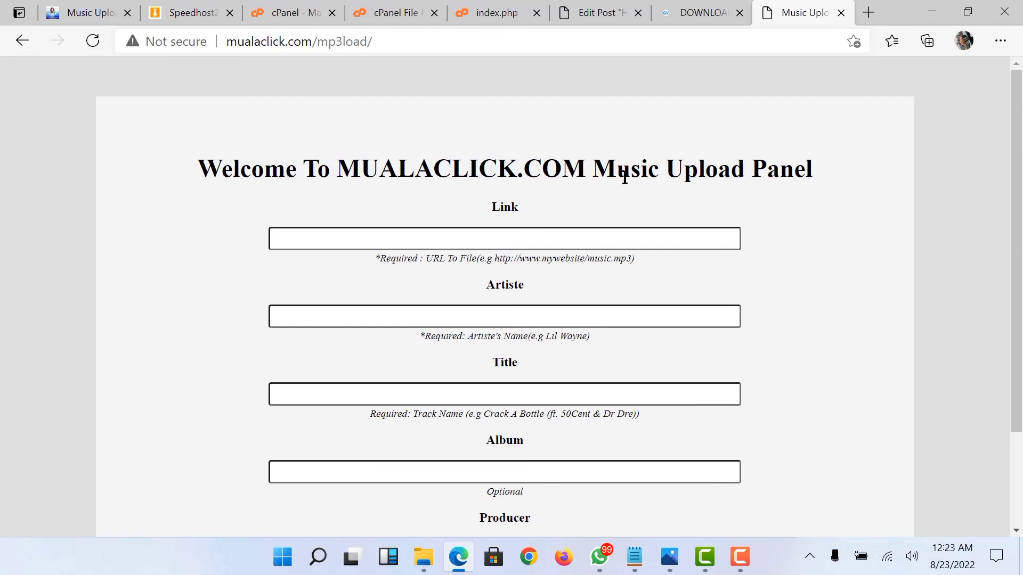
scroll(490, 216, down, 2)
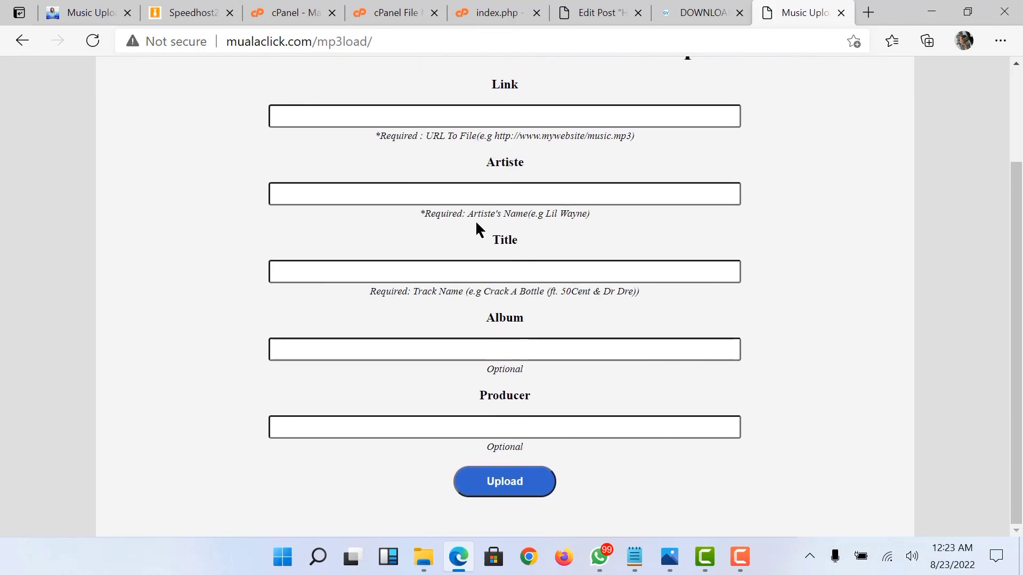
scroll(912, 257, up, 2)
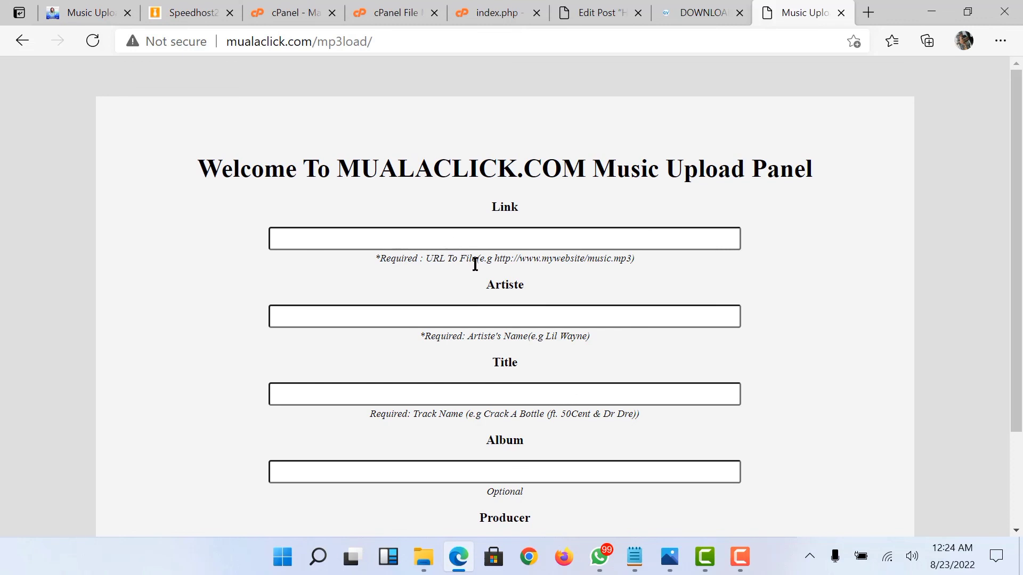
mouse_move(744, 562)
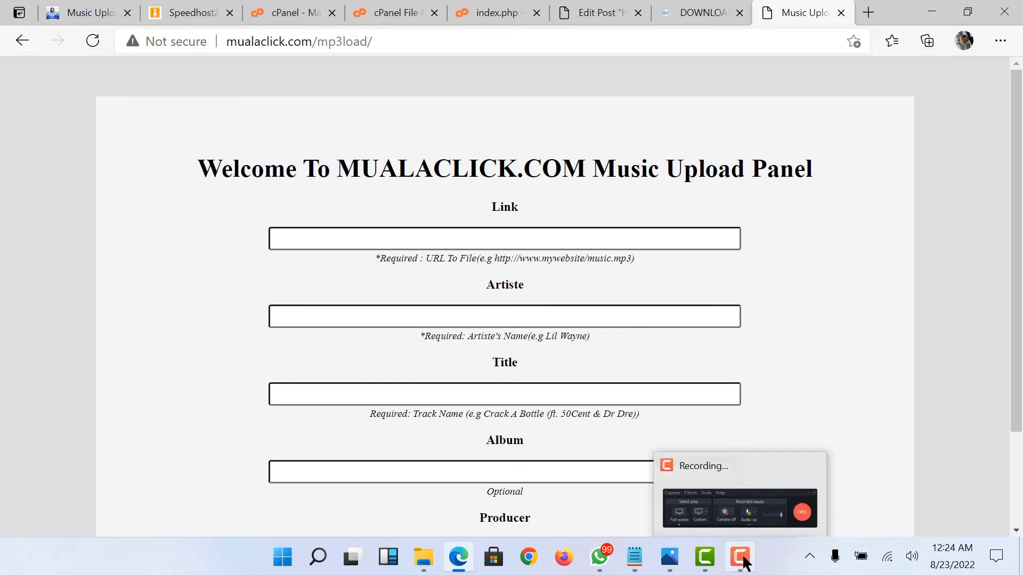
click(729, 500)
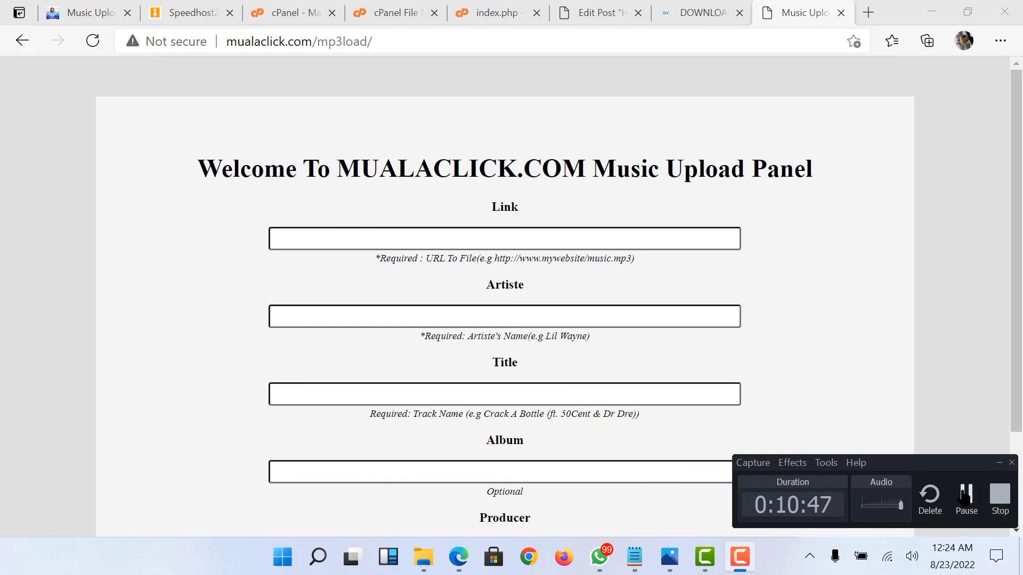